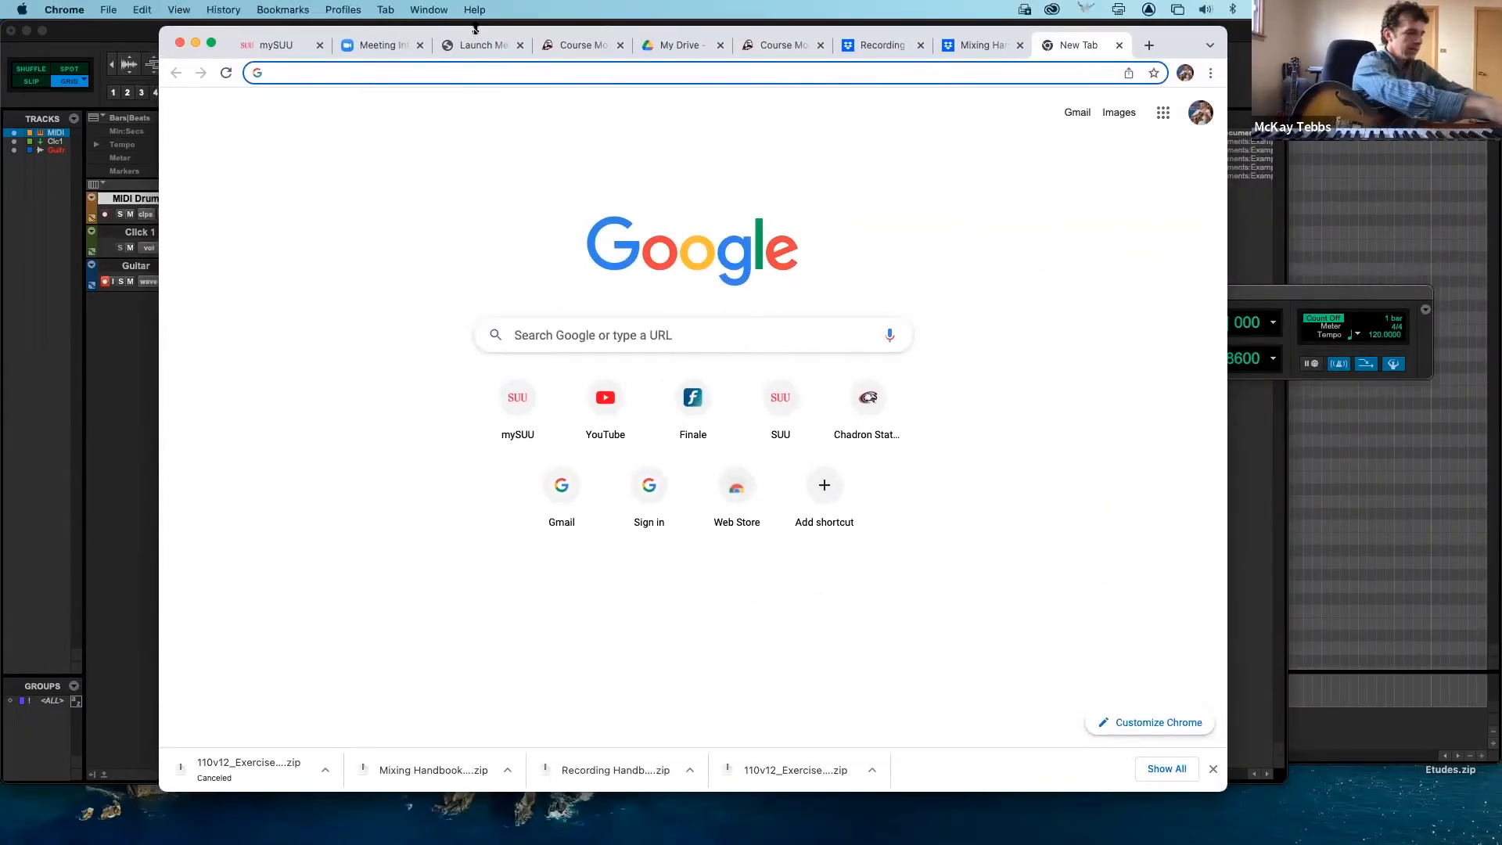
- Start downloading the exercise media from alpp.us/PT110-v12
{"action": "type", "text": "alpp"}
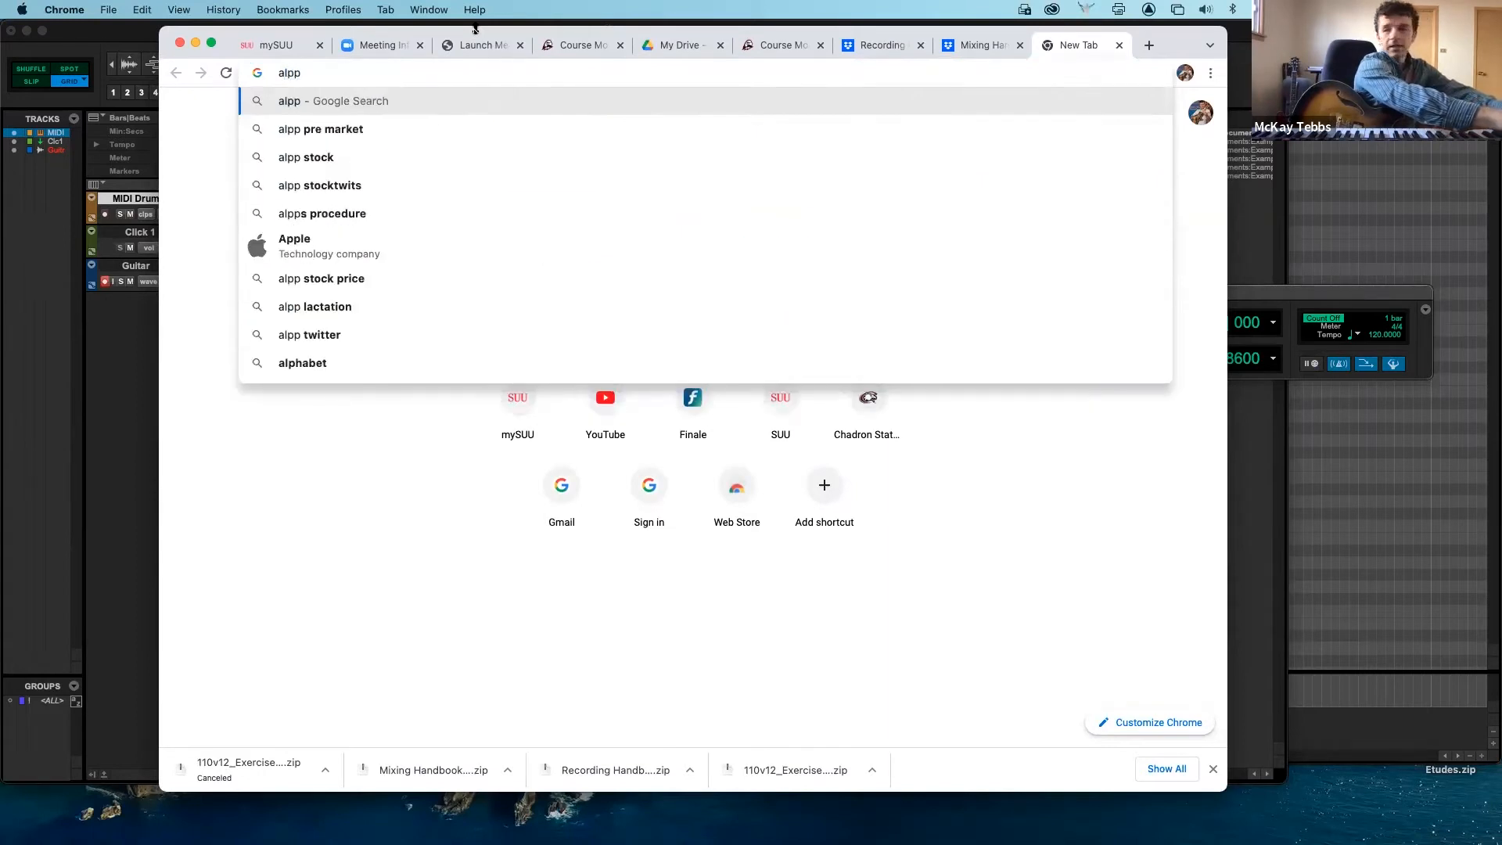
{"action": "type", "text": ".us"}
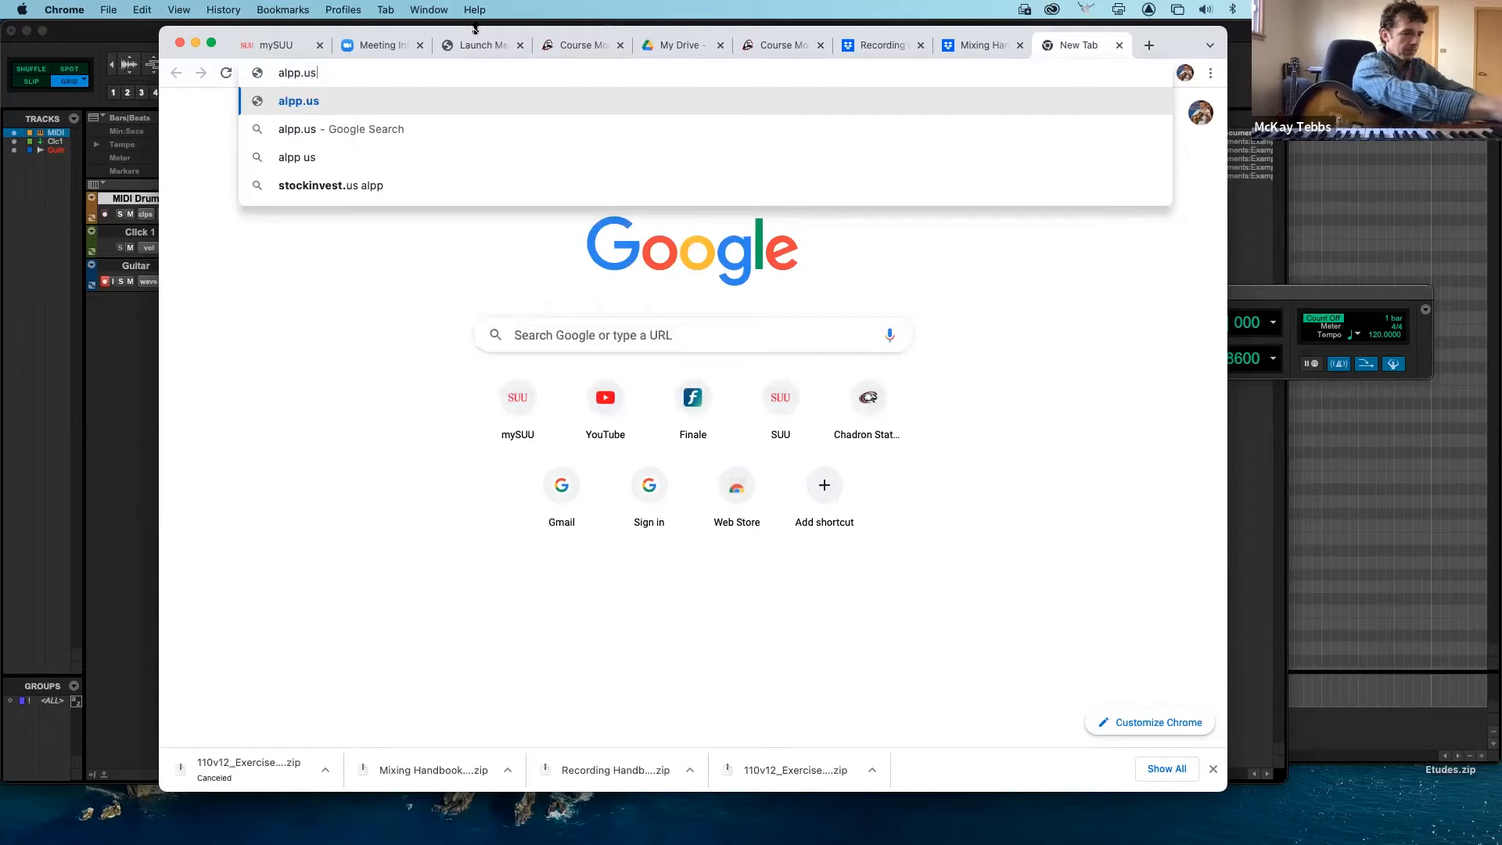
{"action": "type", "text": "/P"}
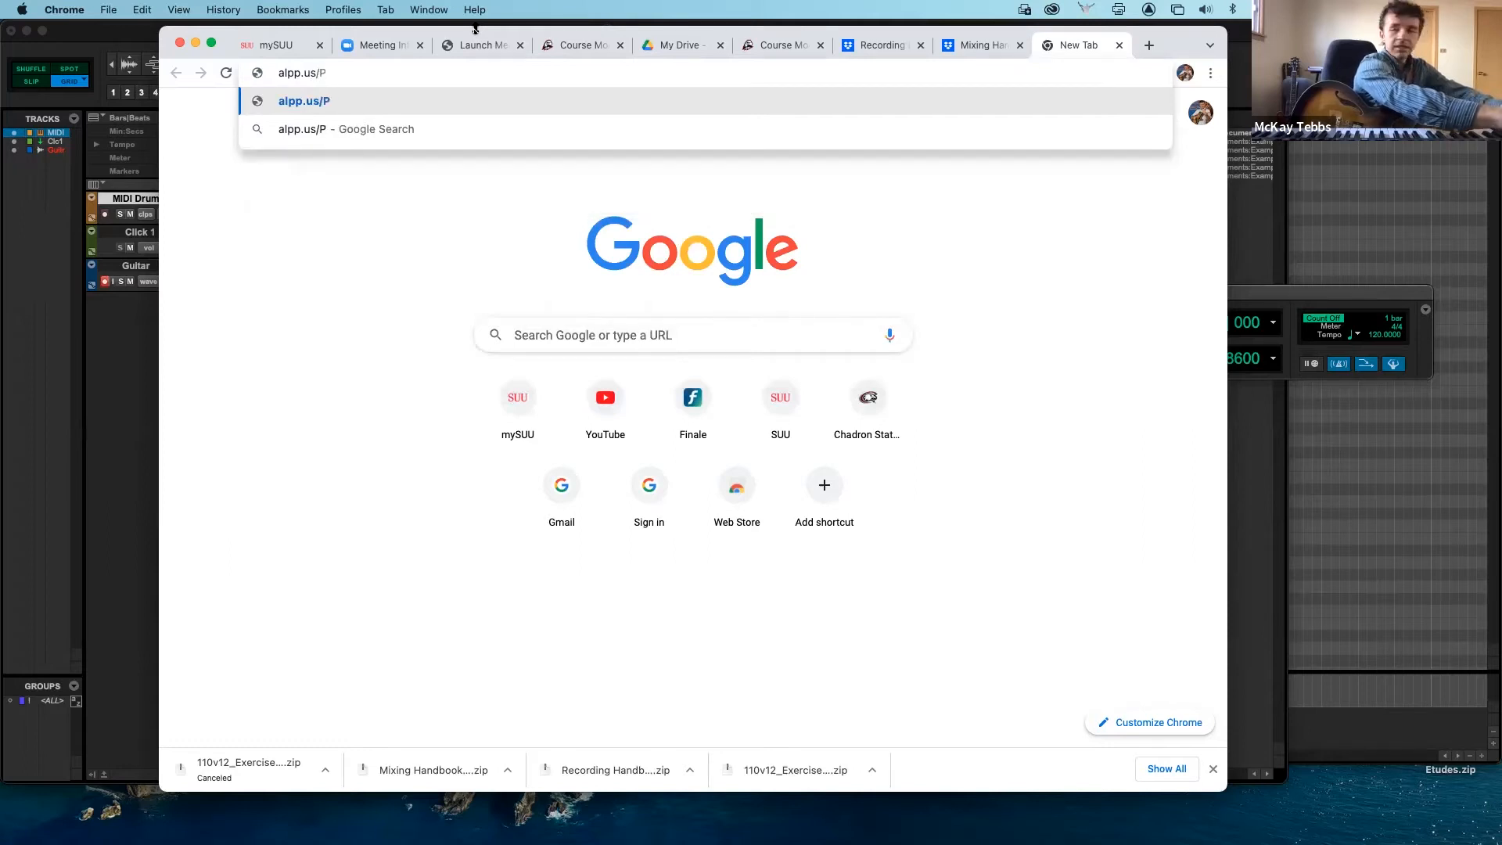
{"action": "type", "text": "T110"}
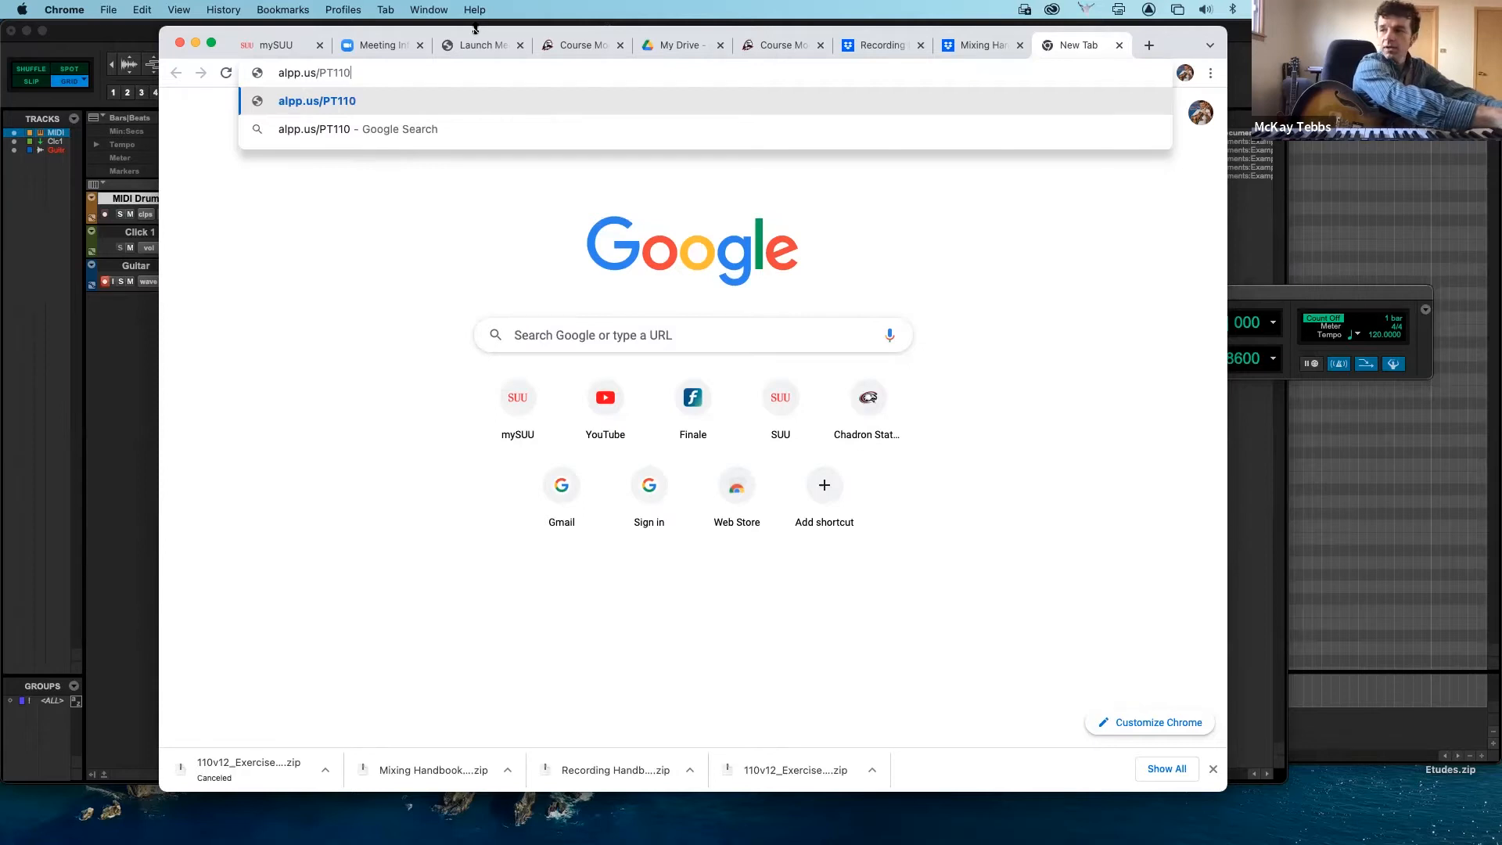
{"action": "type", "text": "-v12"}
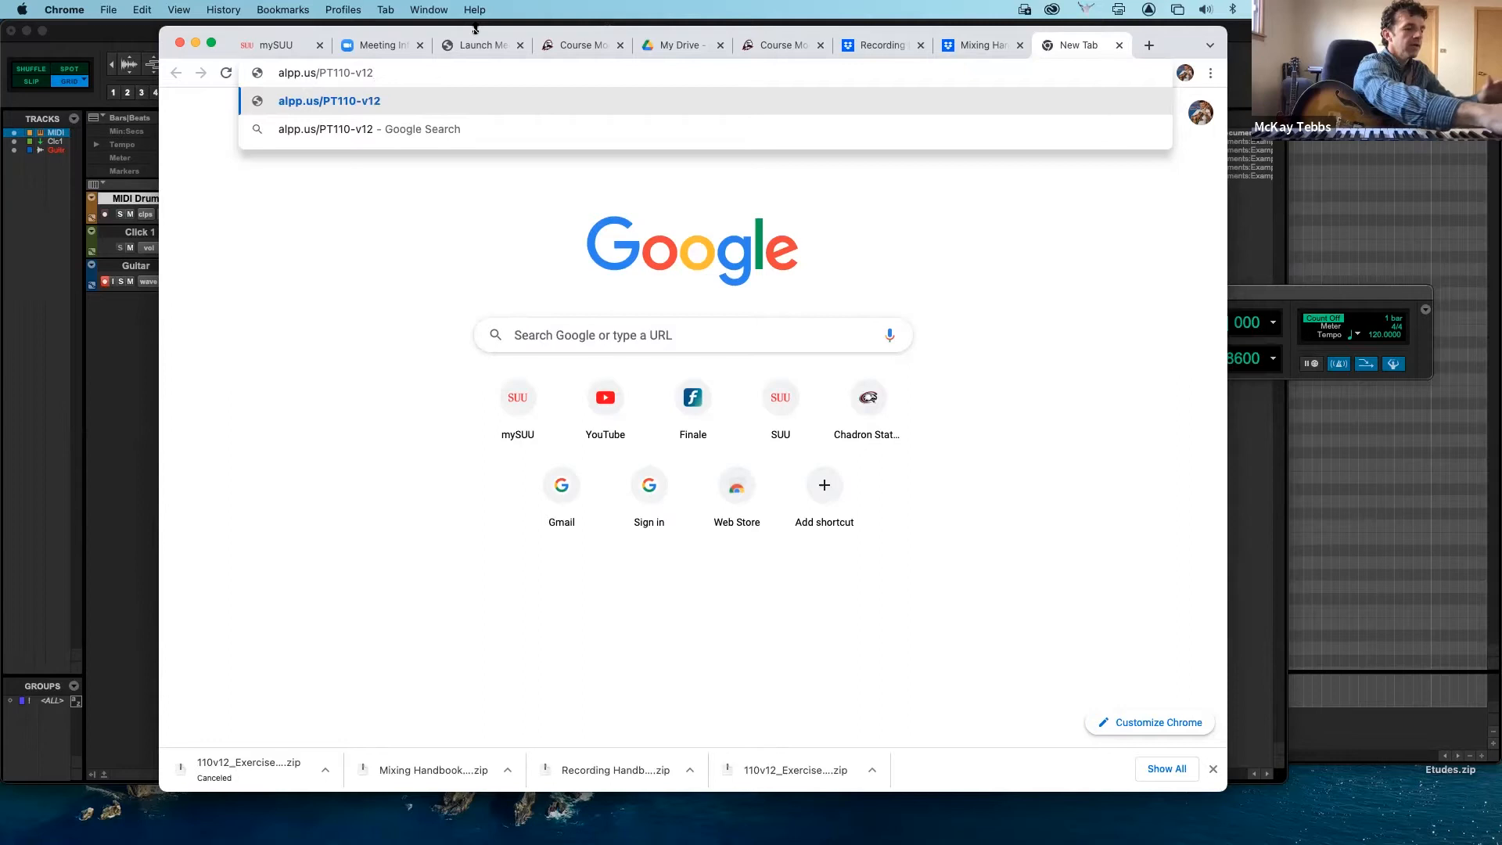
{"action": "key", "text": "Return"}
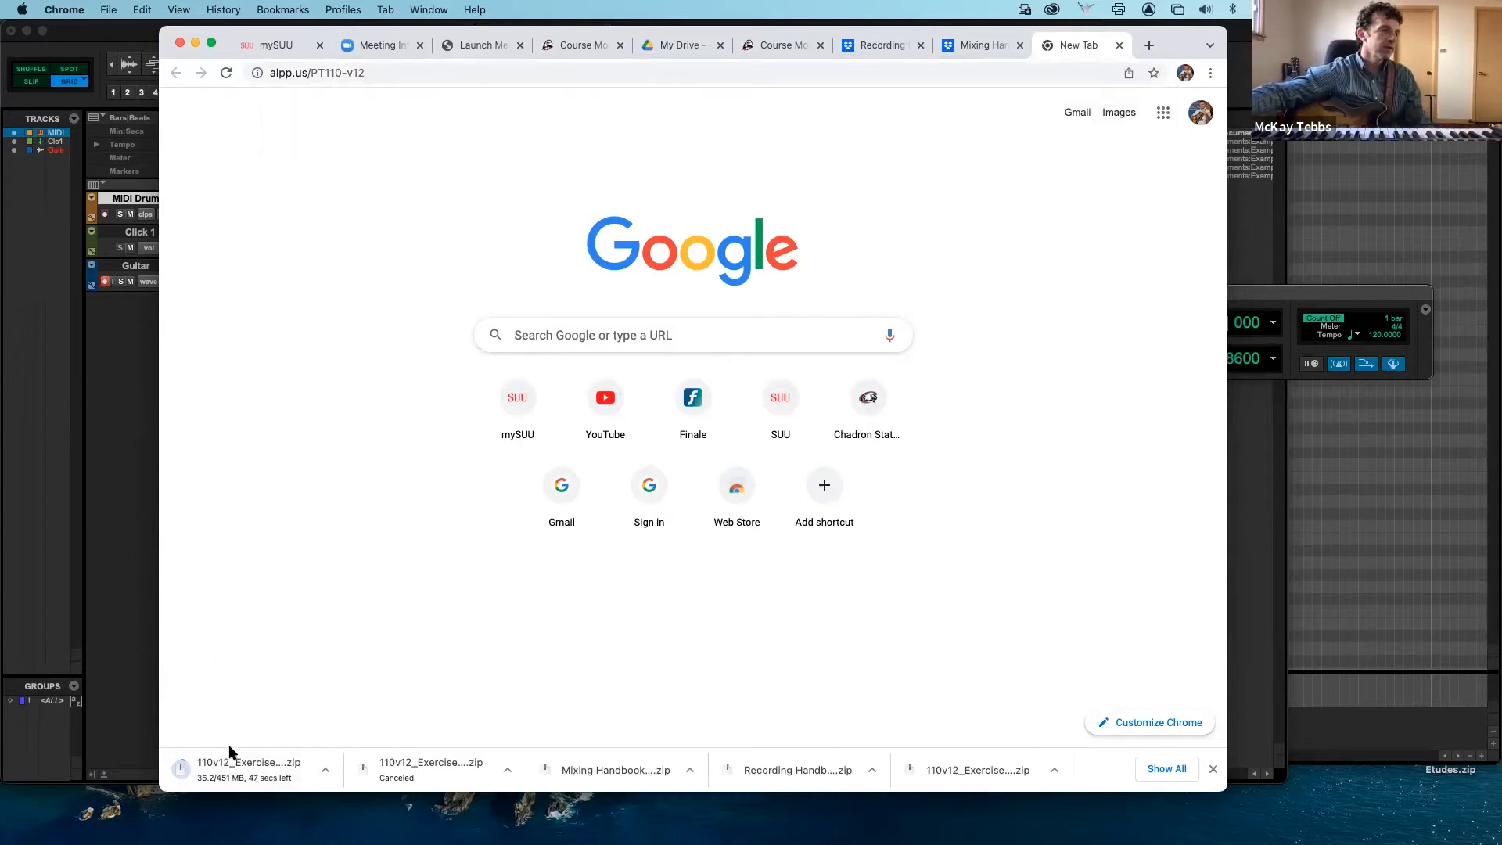
- Cancel the running exercise media download and minimize the browser window
{"action": "left_click", "coordinate": [324, 772]}
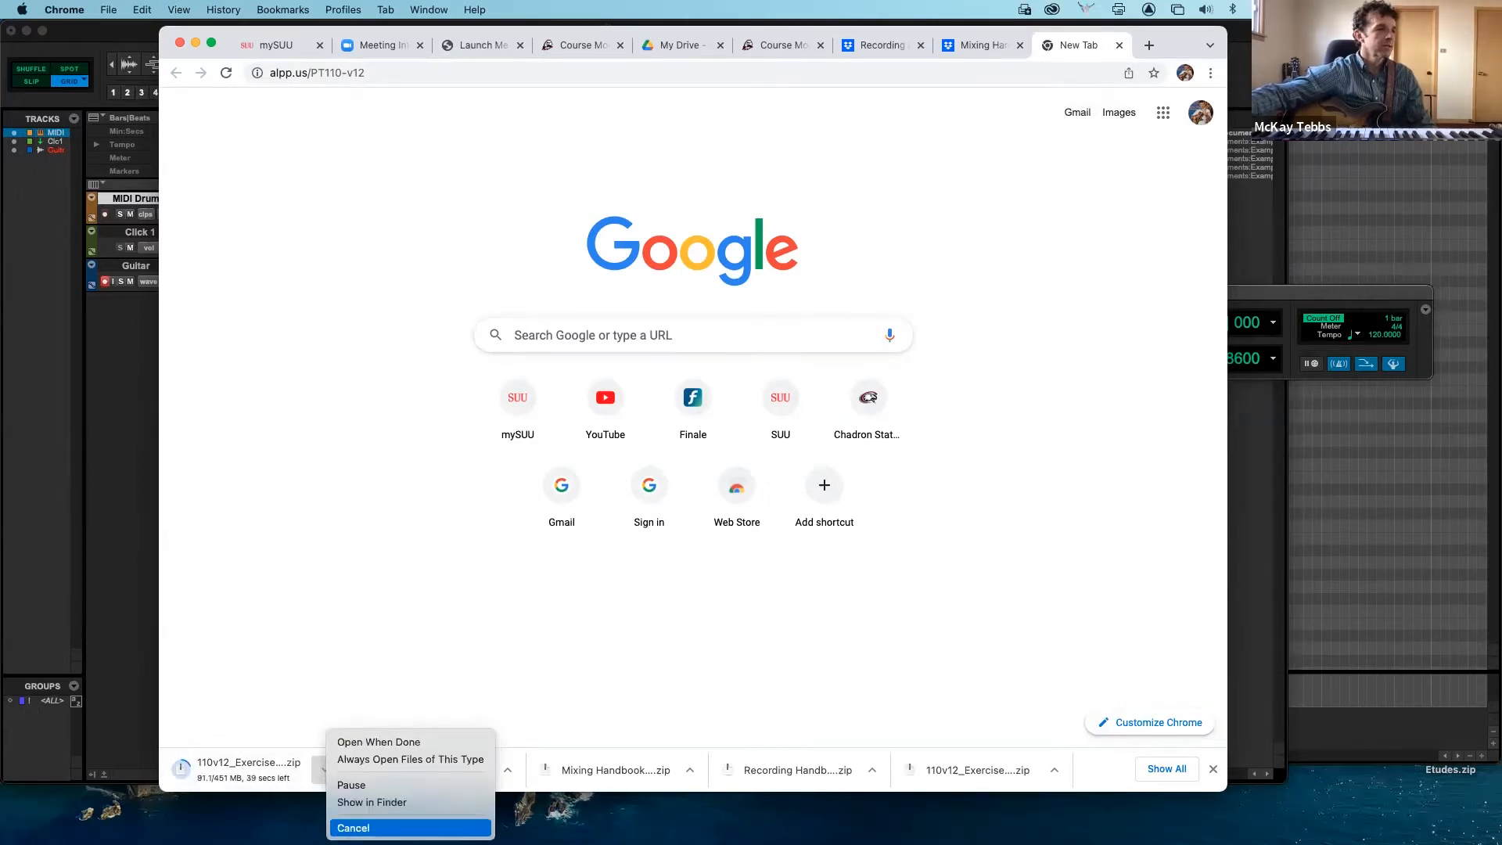
{"action": "left_click", "coordinate": [368, 828]}
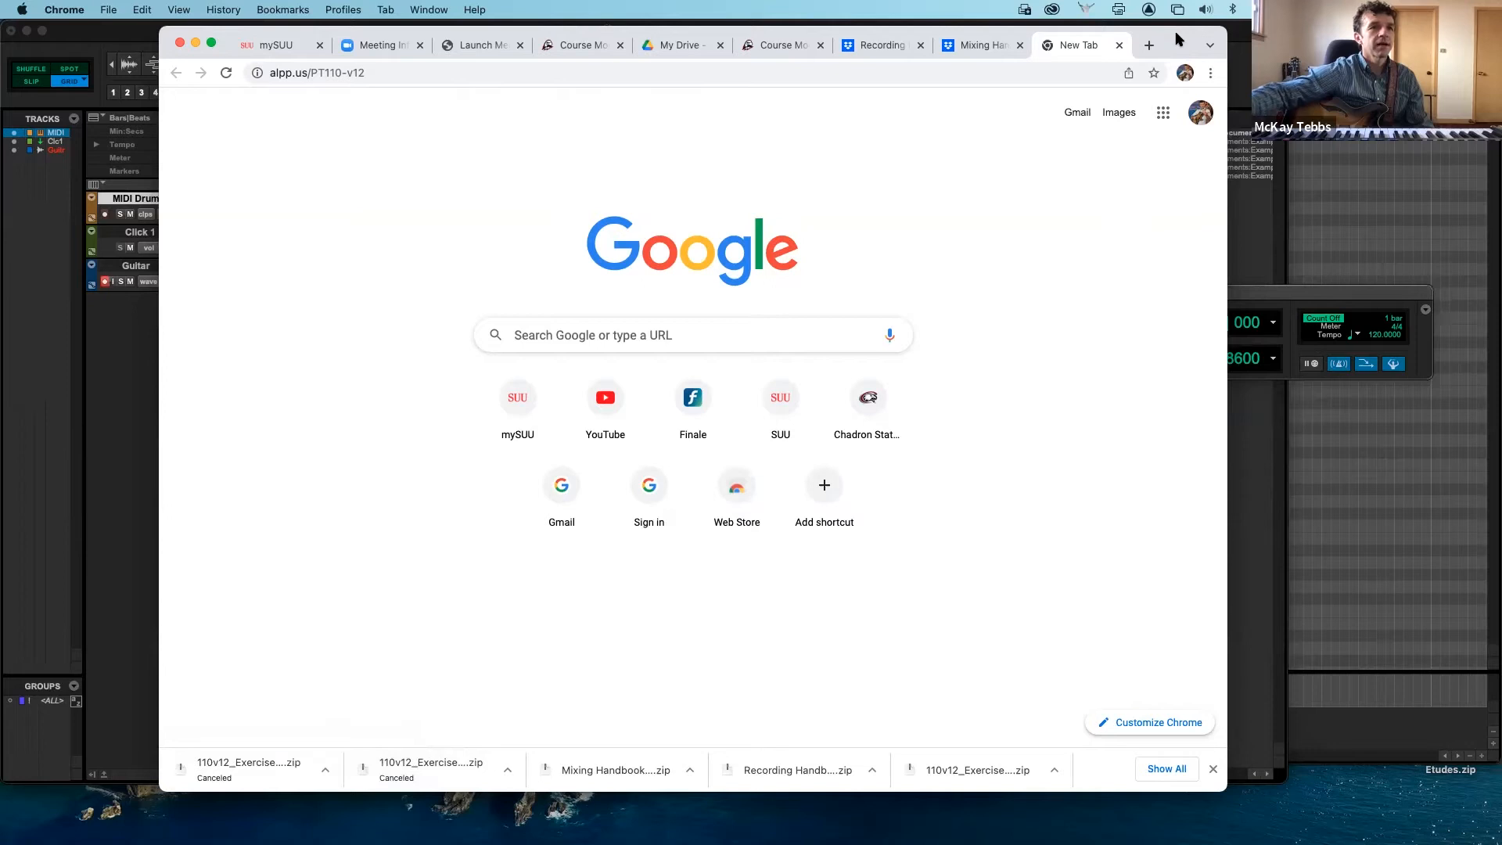
{"action": "key", "text": "super+m"}
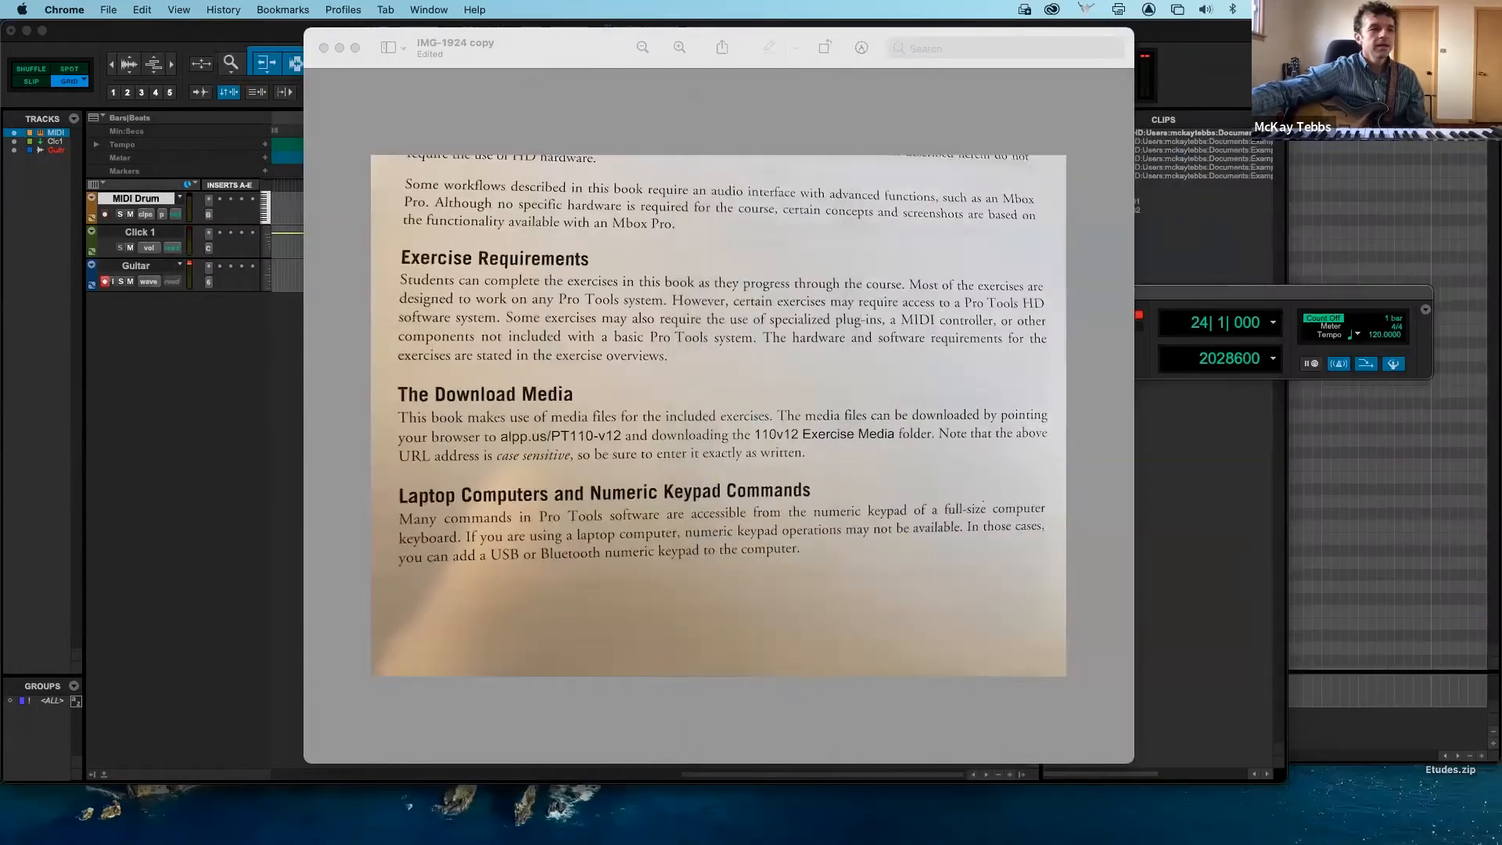
- Locate the Waiting Here.ptxt session template in Finder, inside the 03 Waiting Here folder of the downloaded 110v12 Exercise Media, and put the window aside
{"action": "mouse_move", "coordinate": [62, 840]}
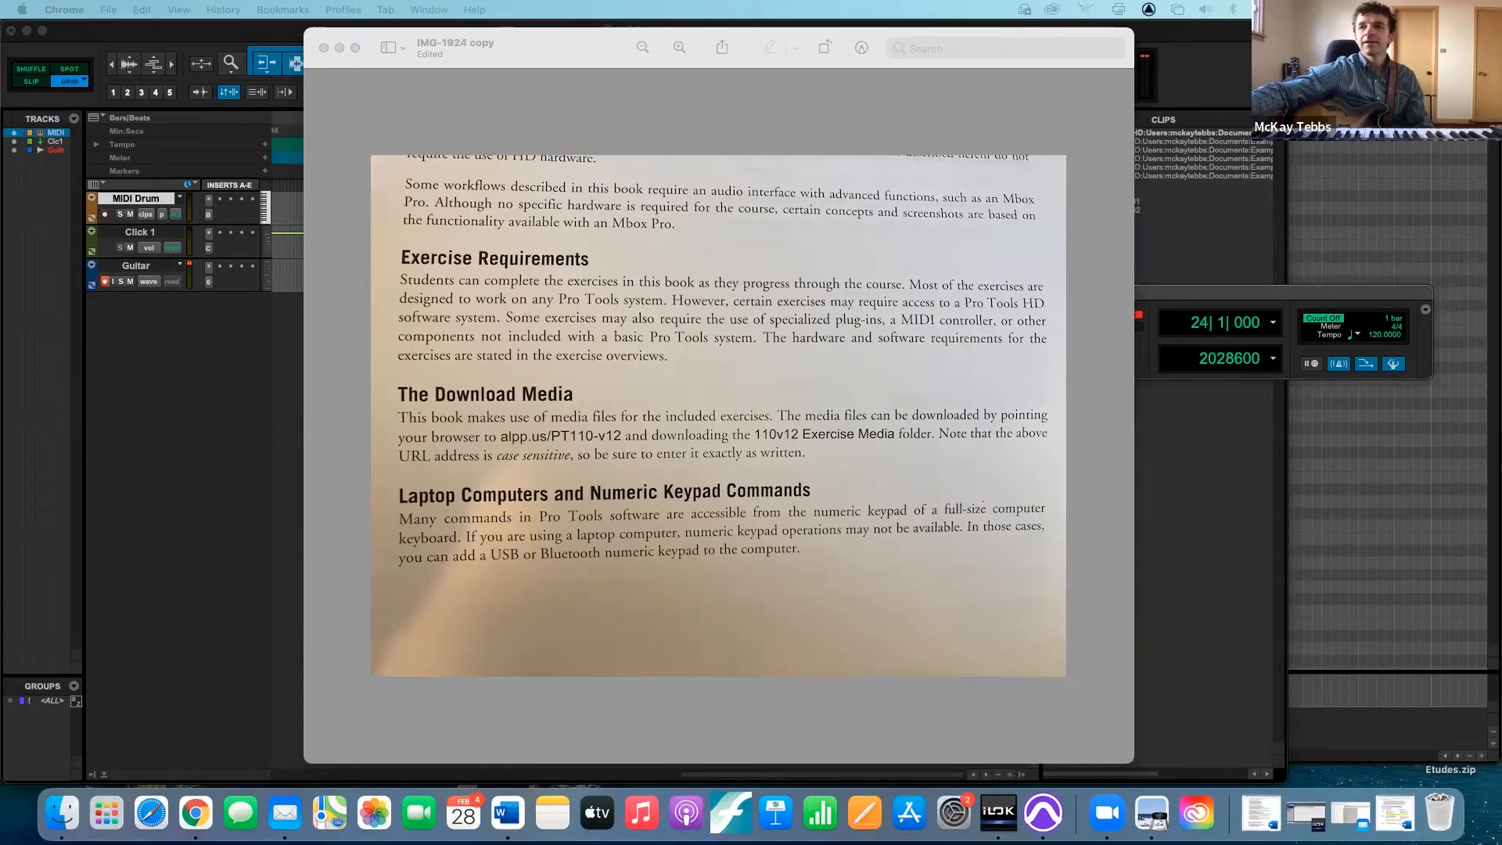
{"action": "left_click_drag", "start_coordinate": [1501, 64], "coordinate": [809, 147]}
{"action": "left_click", "coordinate": [548, 303]}
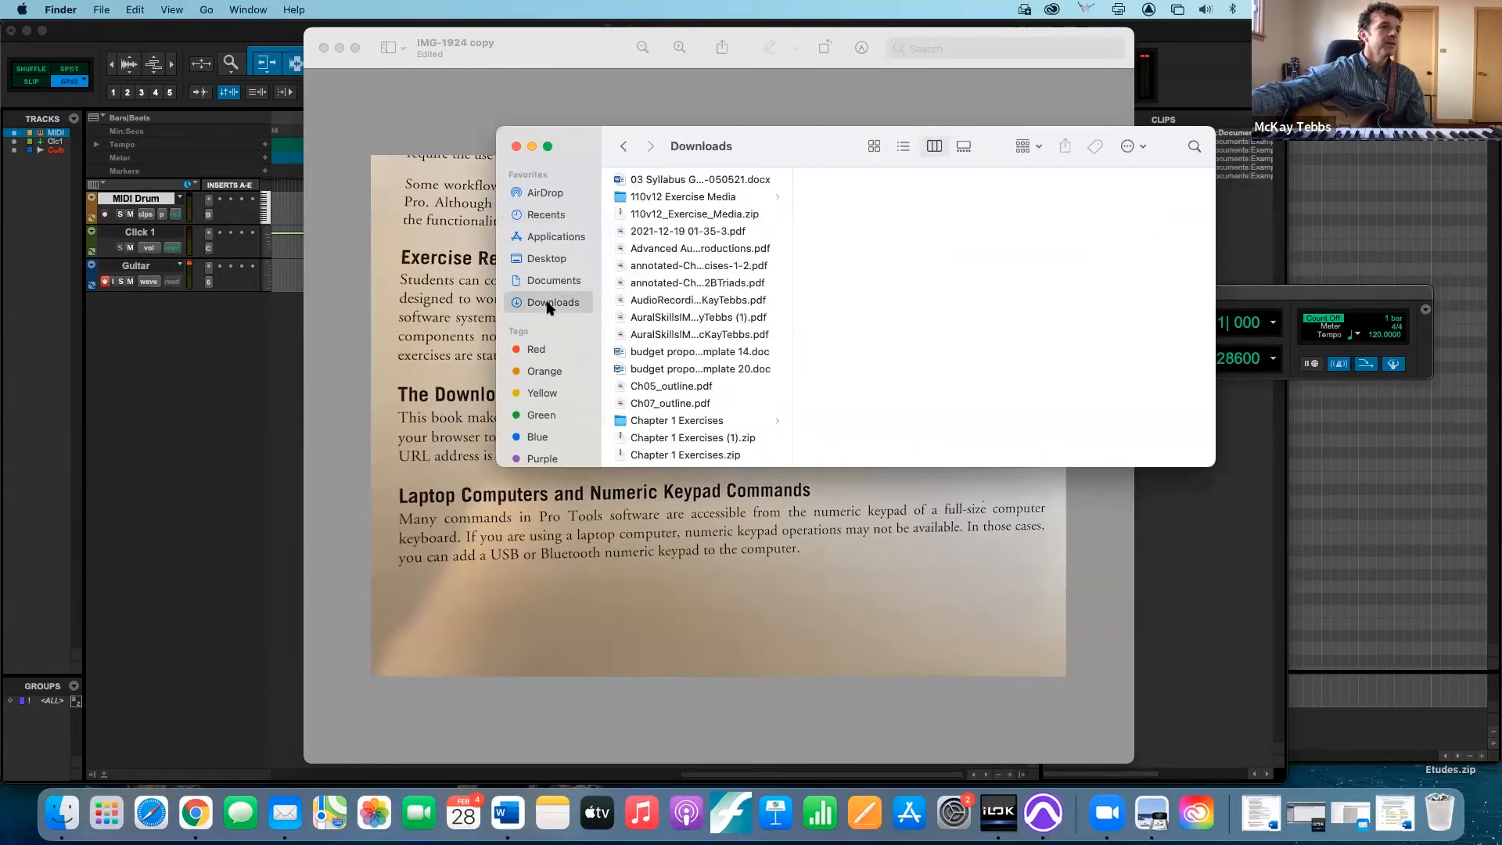
{"action": "scroll", "coordinate": [671, 309], "scroll_direction": "up", "scroll_amount": 2}
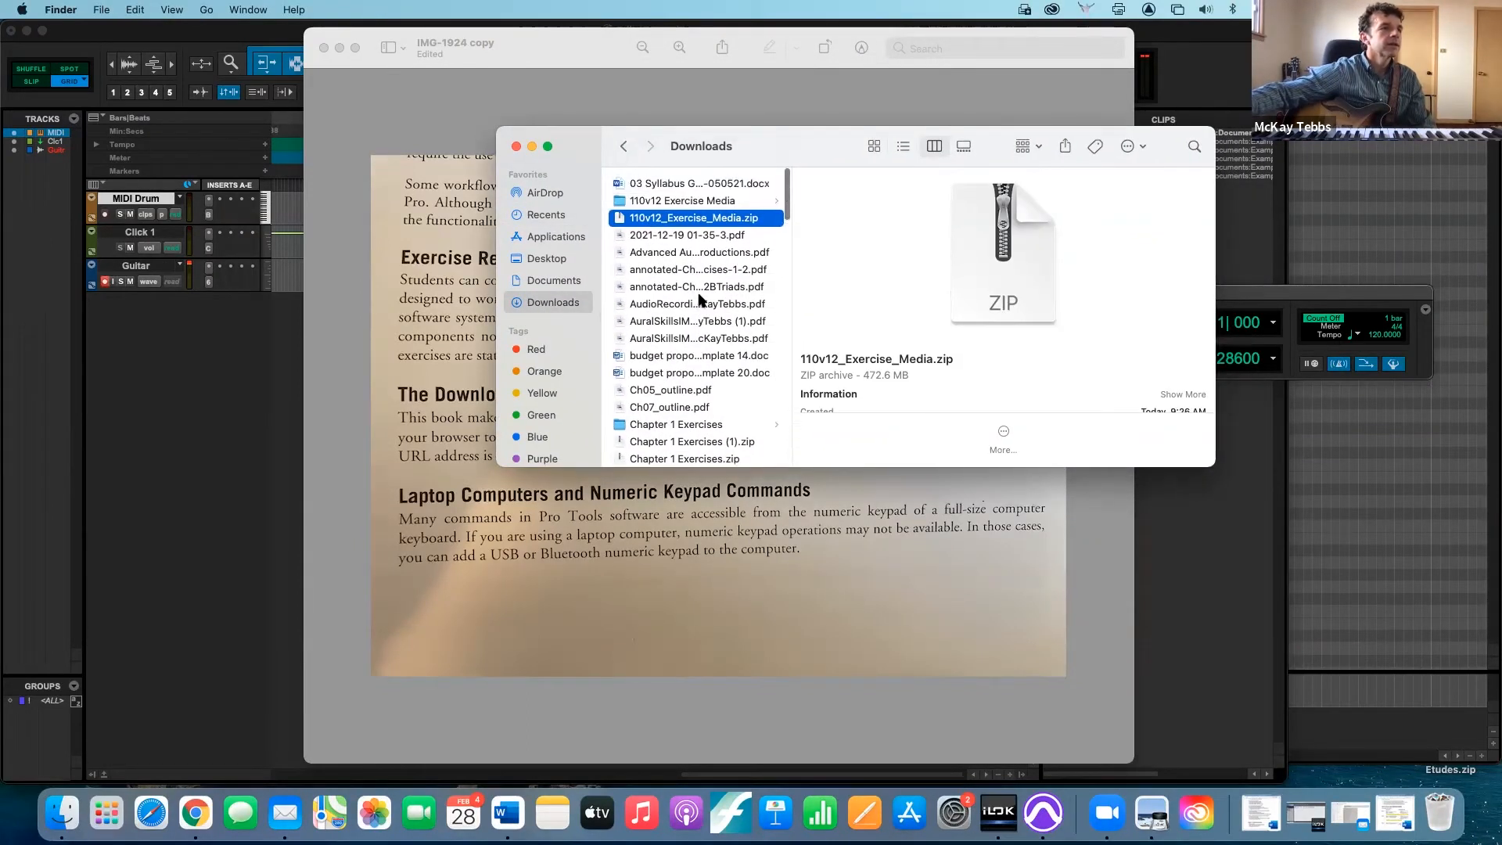
{"action": "left_click", "coordinate": [686, 198]}
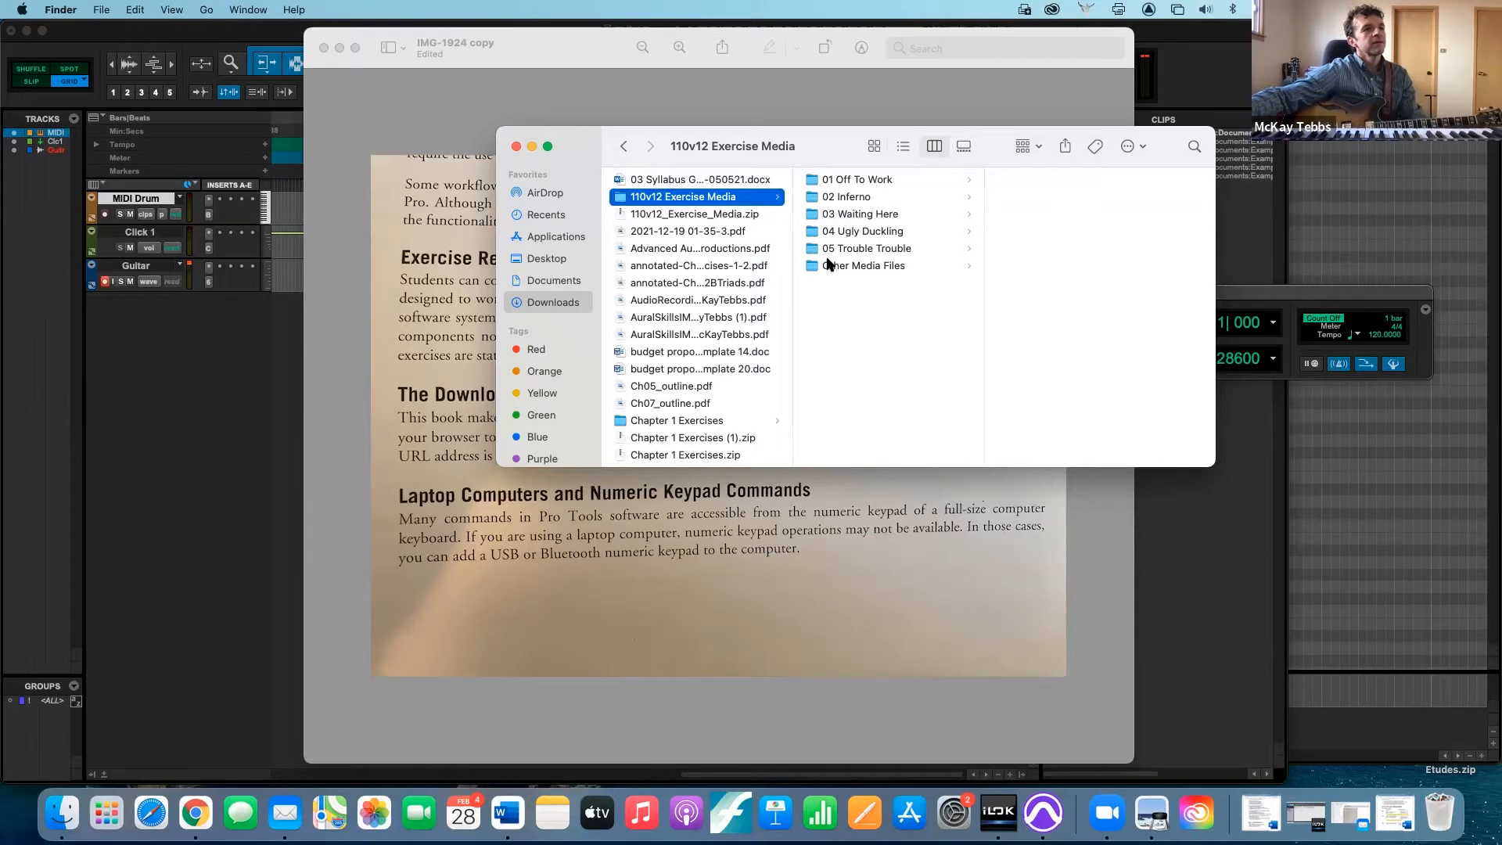
{"action": "left_click", "coordinate": [865, 215]}
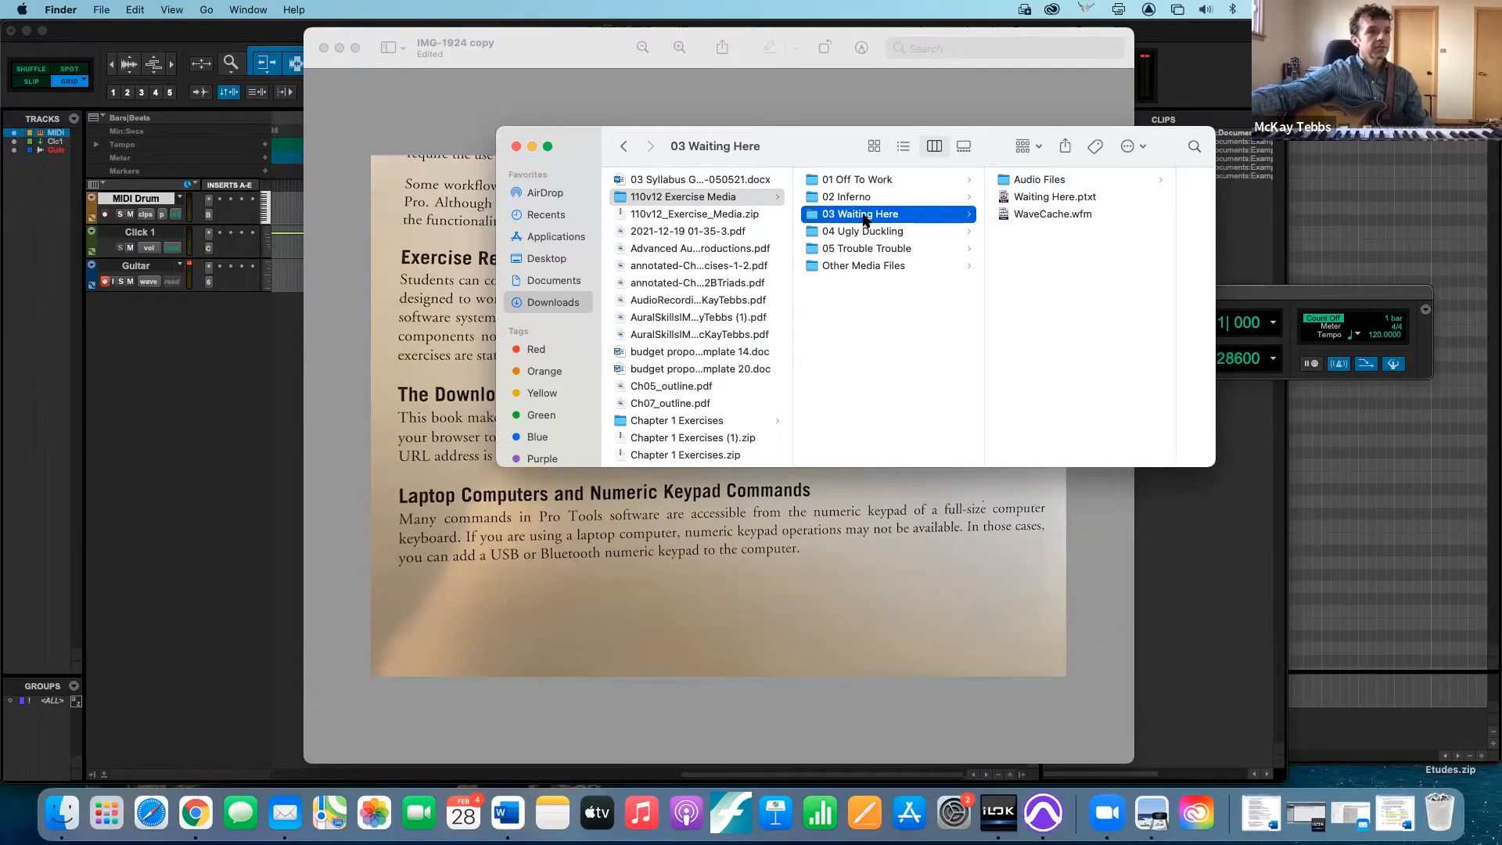
{"action": "left_click", "coordinate": [1056, 201]}
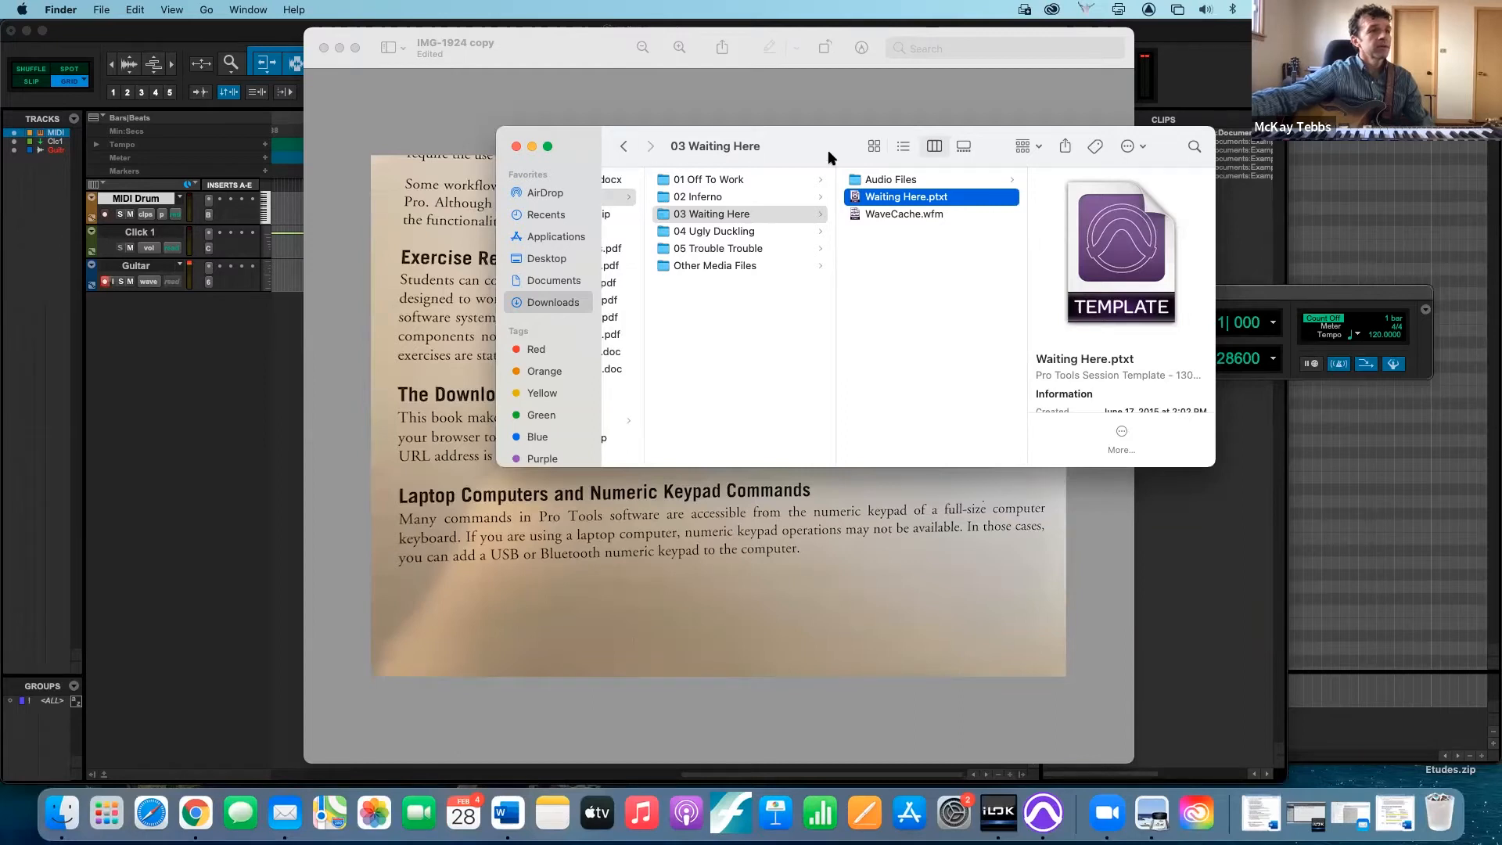
{"action": "left_click_drag", "start_coordinate": [827, 152], "coordinate": [1498, 133]}
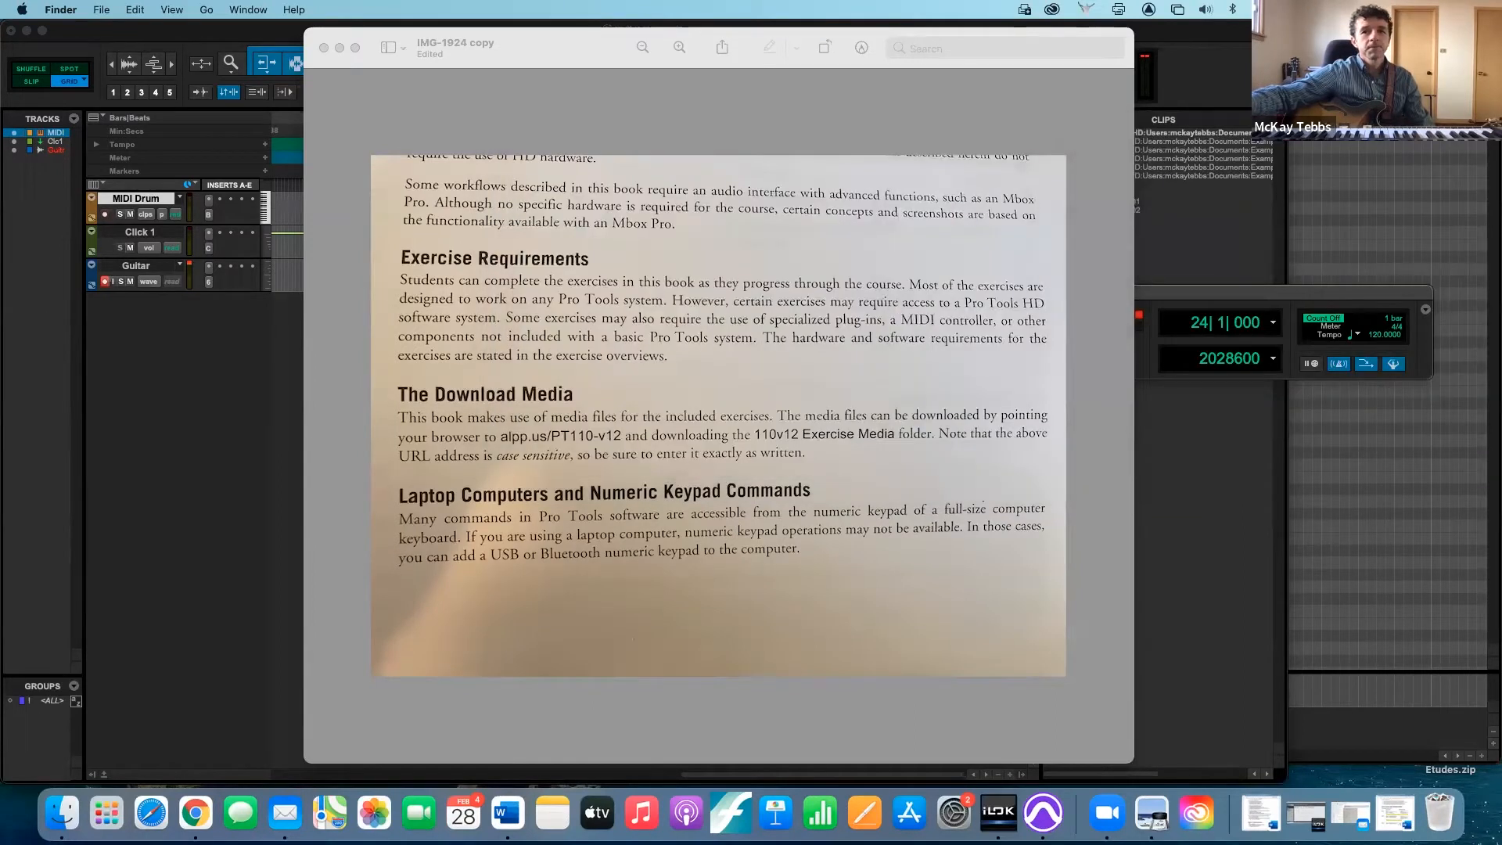
- Switch to the Pro Tools Edit window, move the Transport window below the tracks and set the record mode to Loop
{"action": "left_click", "coordinate": [203, 393]}
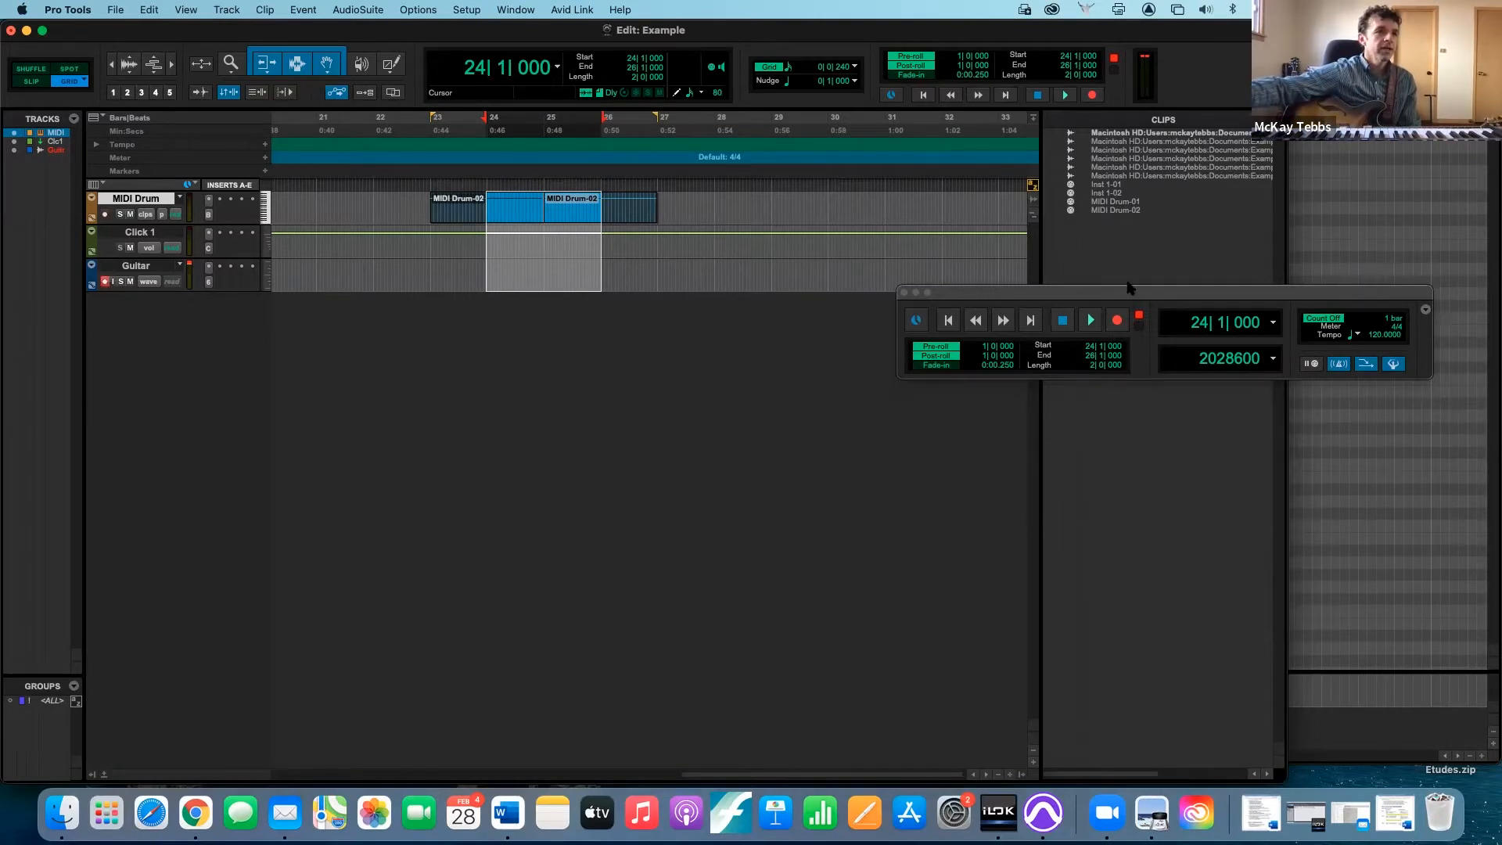
{"action": "left_click_drag", "start_coordinate": [1127, 288], "coordinate": [790, 368]}
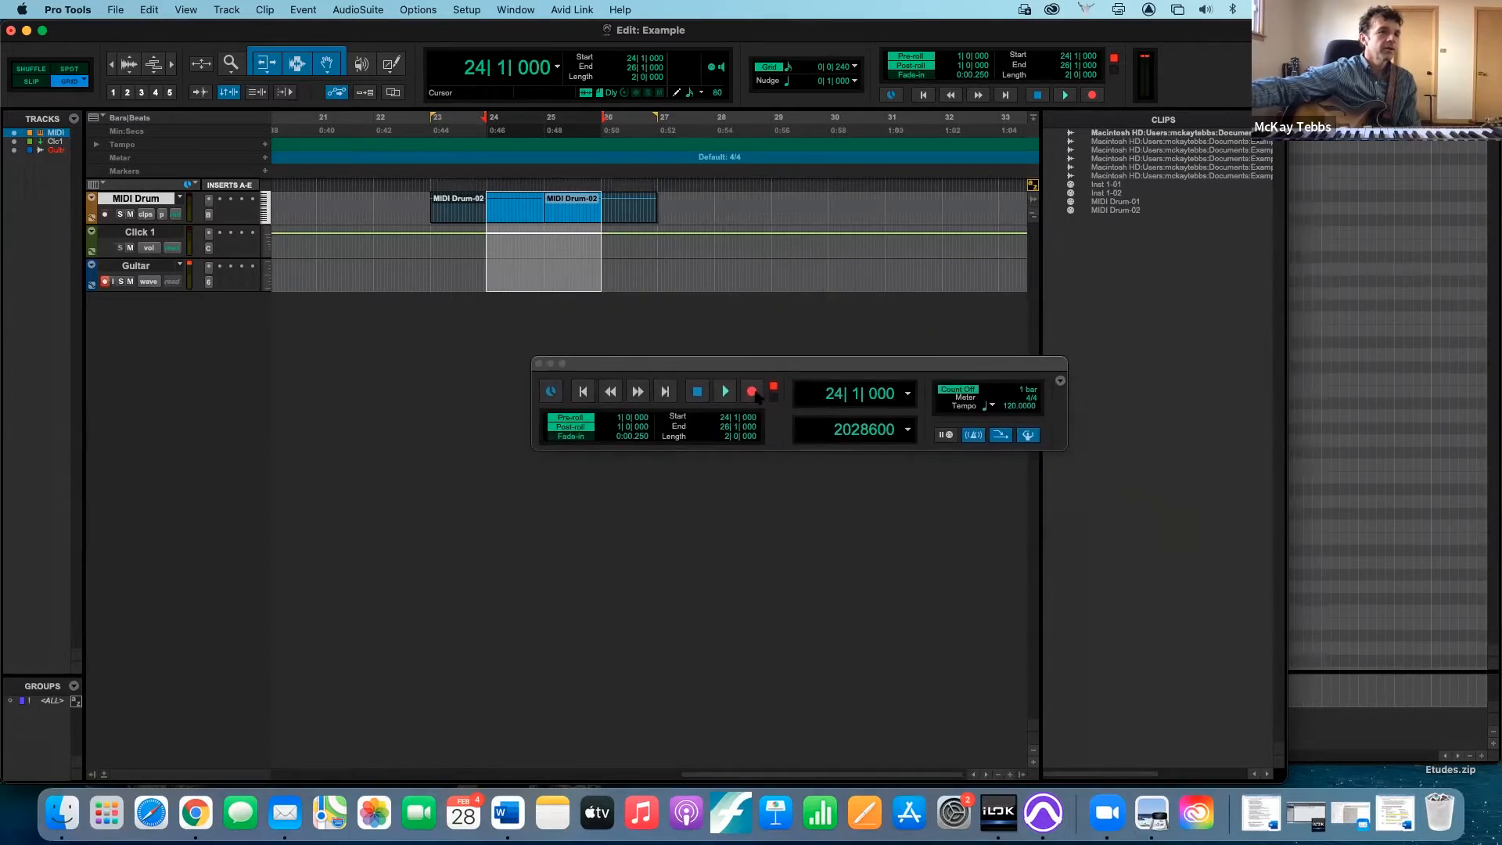
{"action": "left_click", "coordinate": [754, 392]}
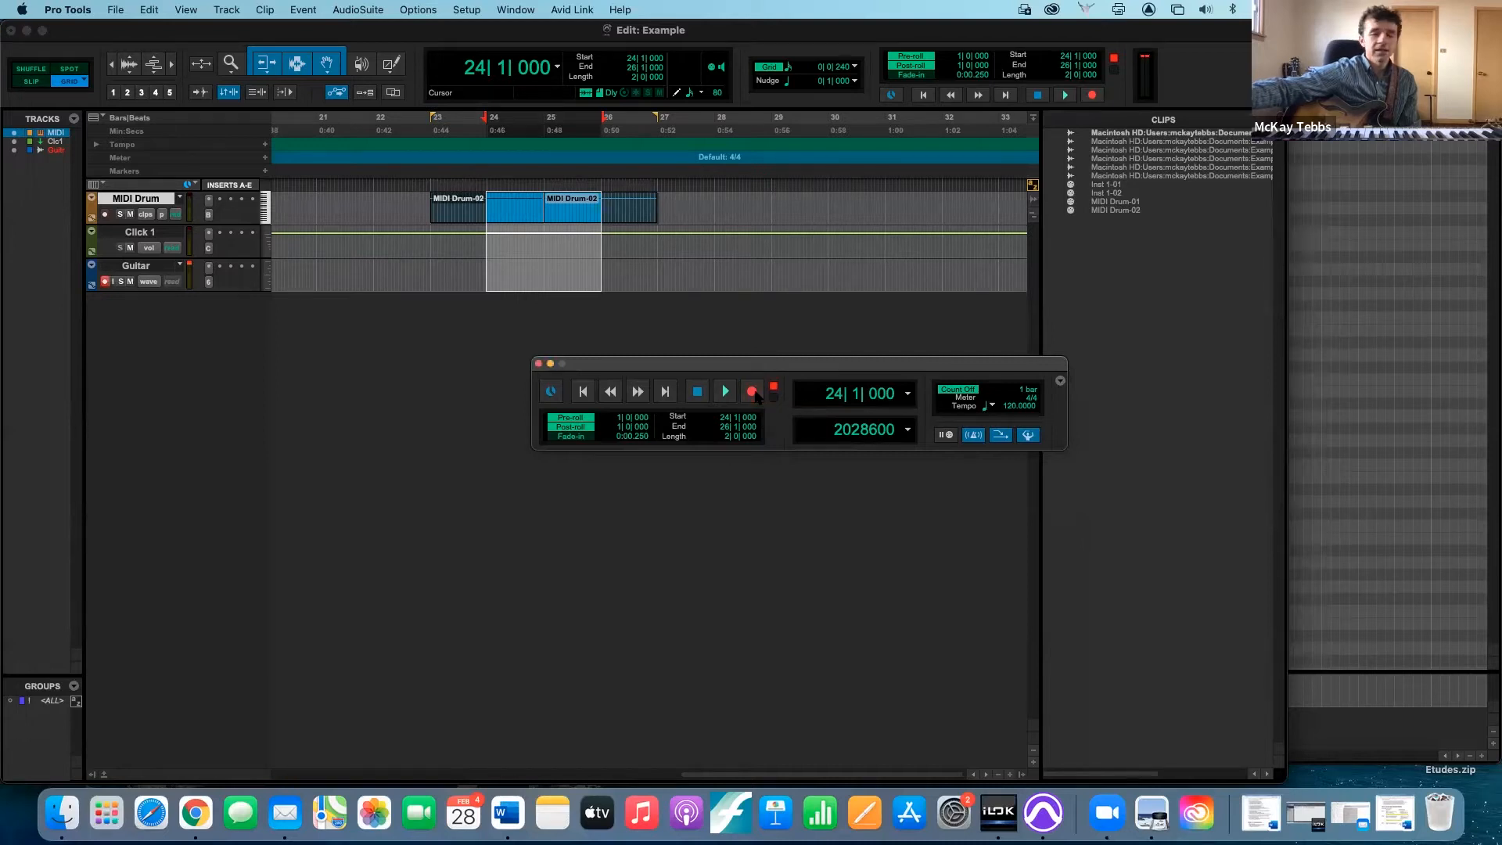
{"action": "right_click", "coordinate": [756, 396]}
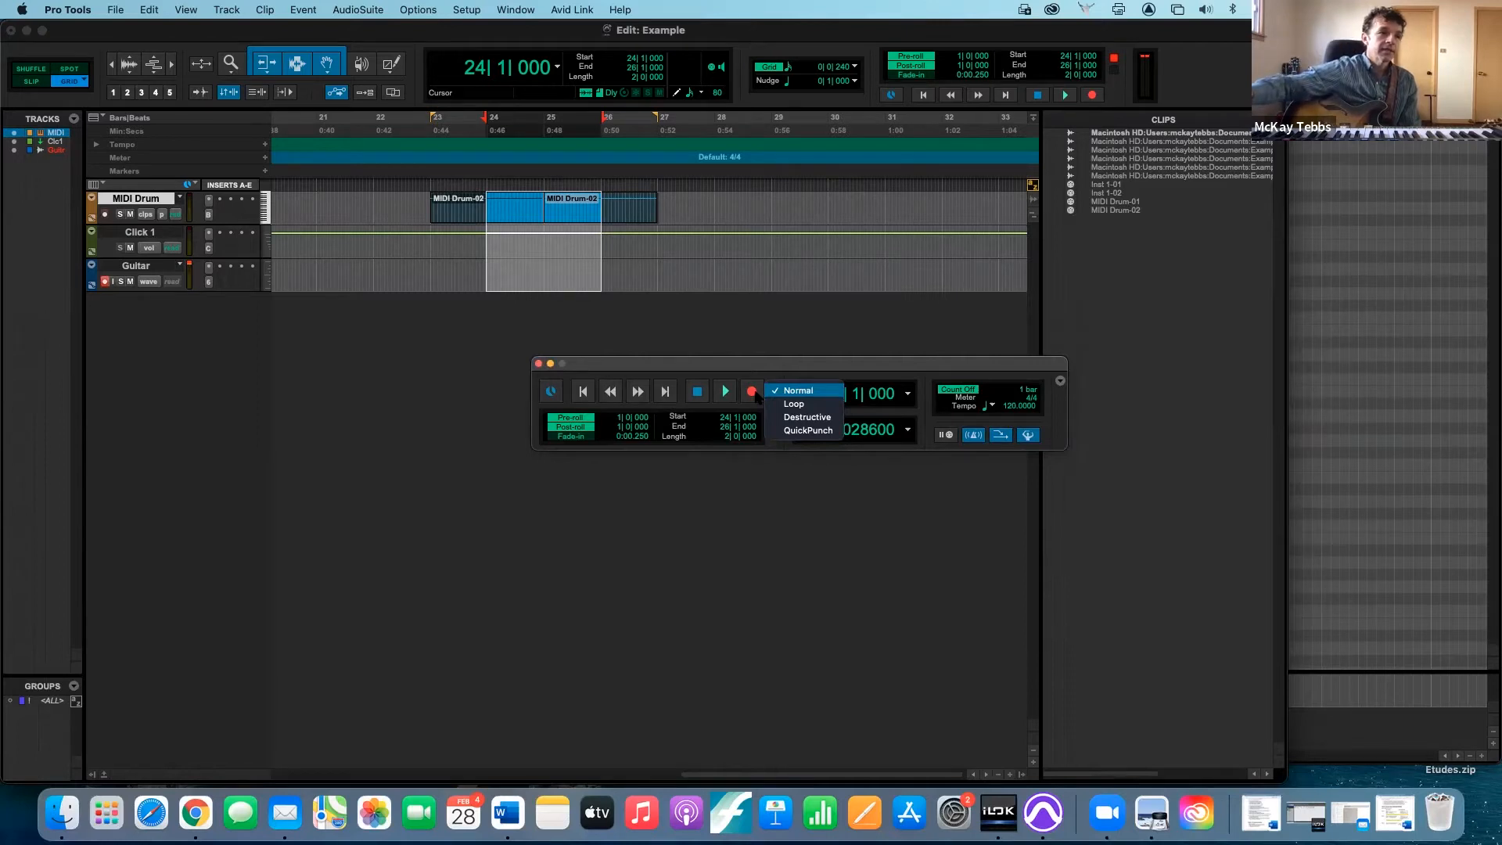
{"action": "left_click", "coordinate": [788, 404]}
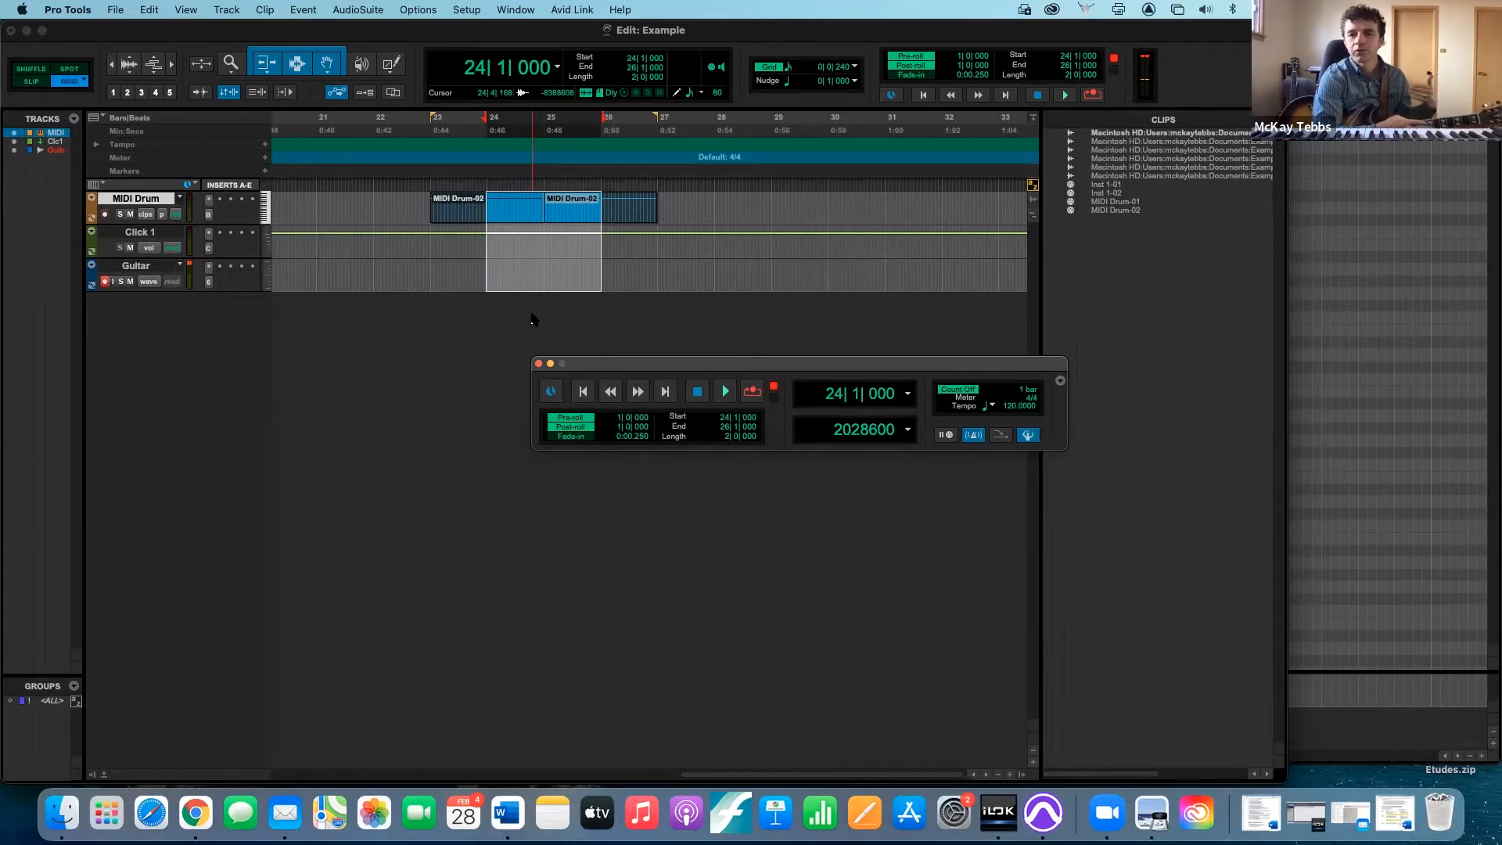
- Toggle pre-roll and post-roll in the Transport window, leaving both off
{"action": "left_click", "coordinate": [578, 419]}
{"action": "left_click", "coordinate": [579, 427]}
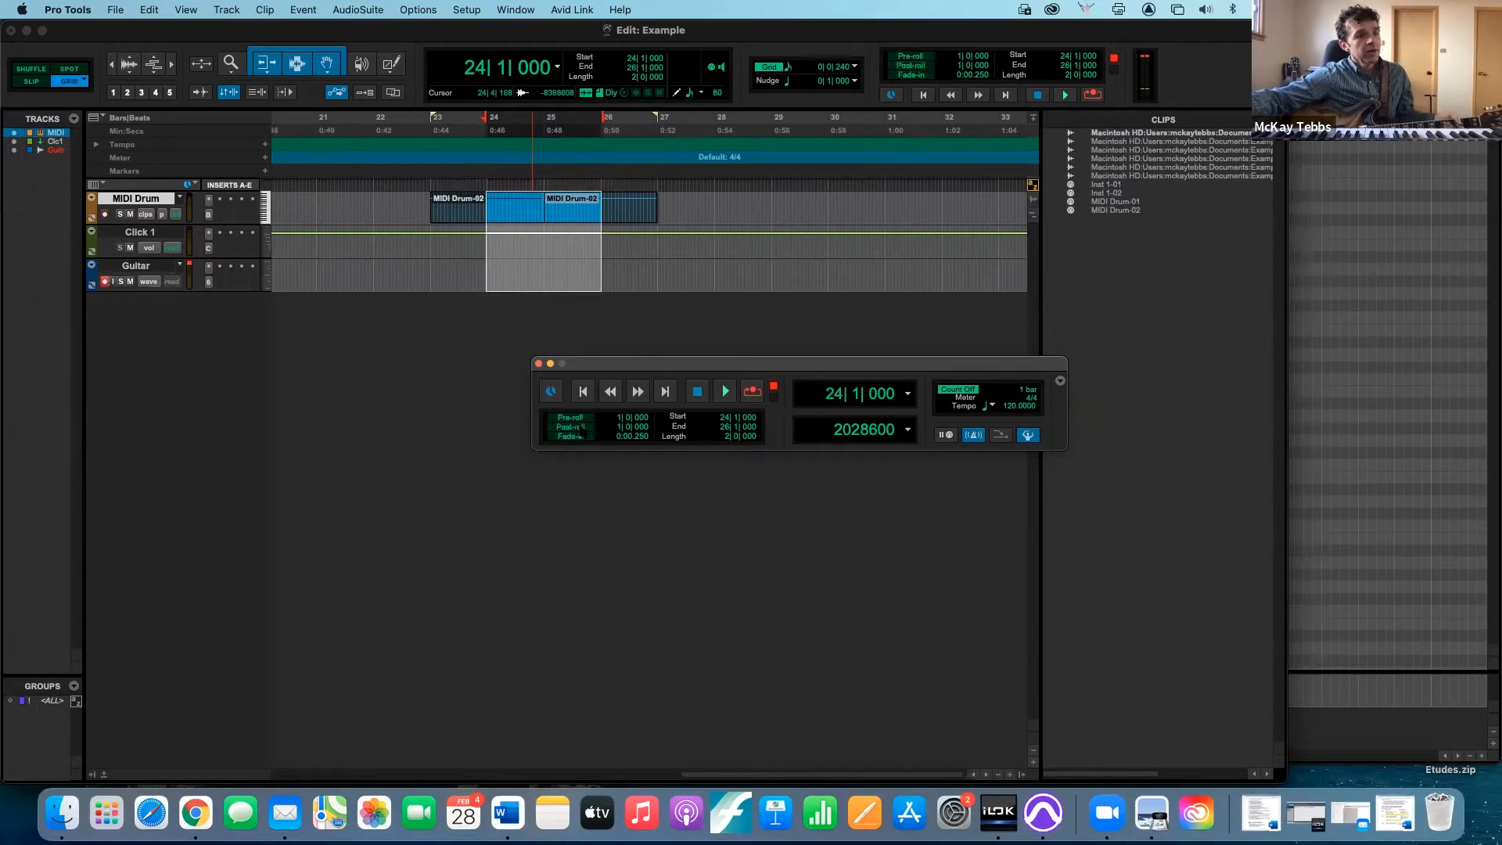
{"action": "left_click", "coordinate": [580, 428]}
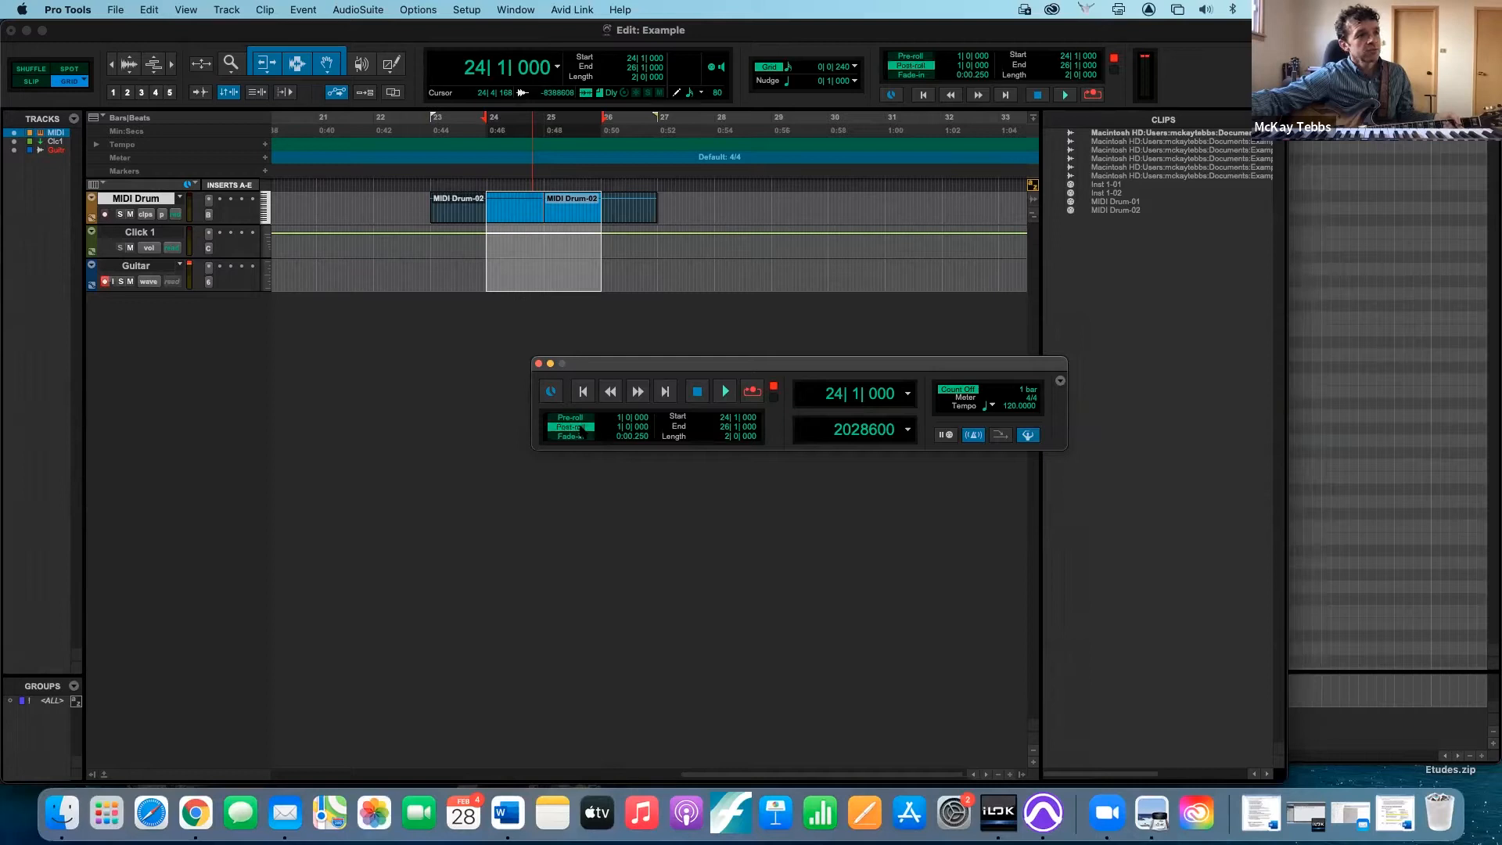
{"action": "left_click", "coordinate": [579, 418]}
{"action": "left_click", "coordinate": [579, 417]}
{"action": "left_click", "coordinate": [580, 427]}
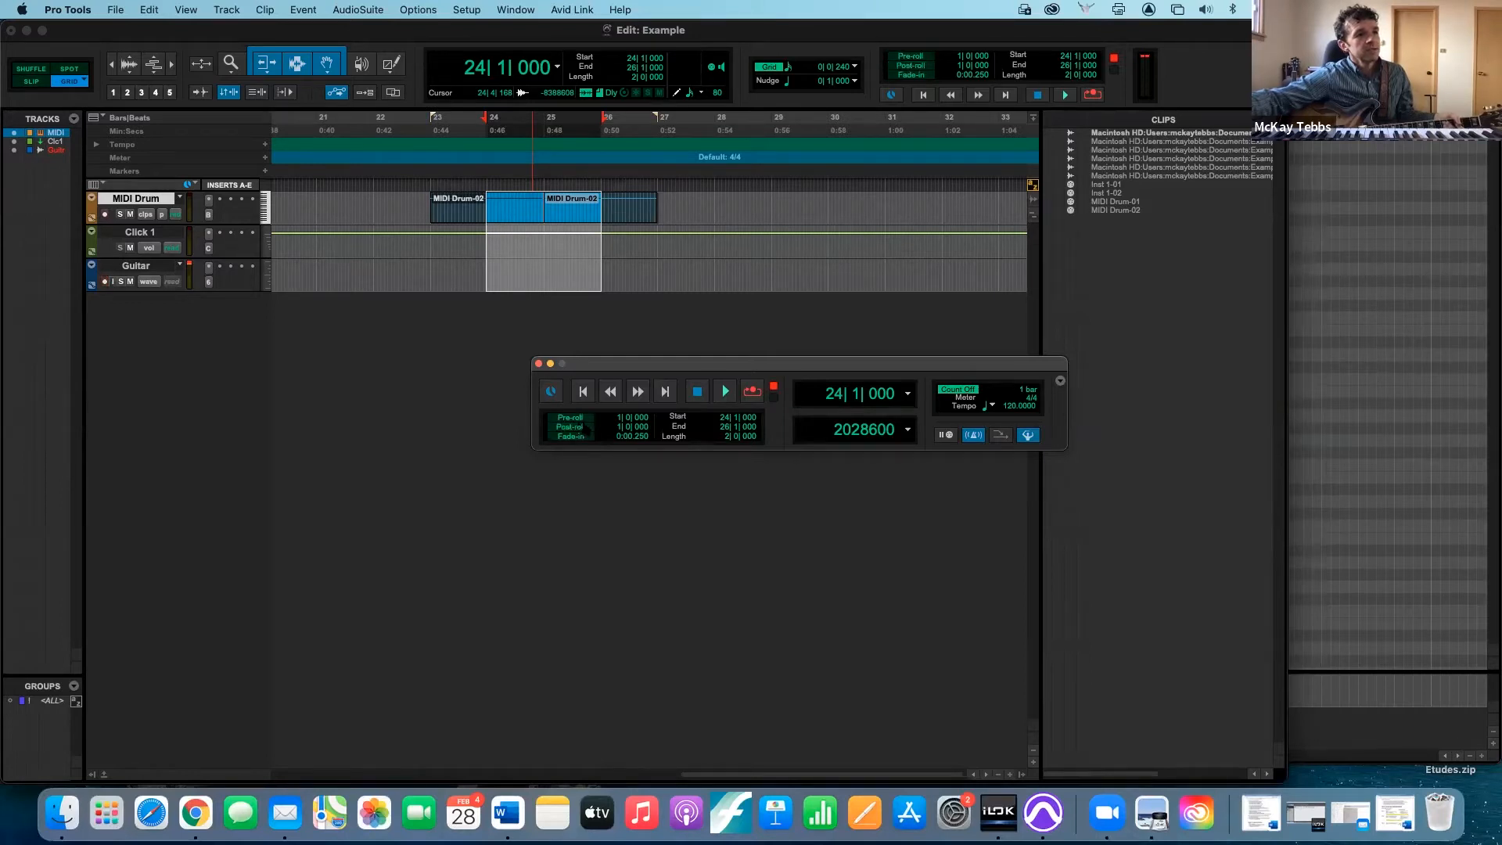
- Collapse the Transport window to its basic view and restore the expanded transport
{"action": "left_click", "coordinate": [1061, 381]}
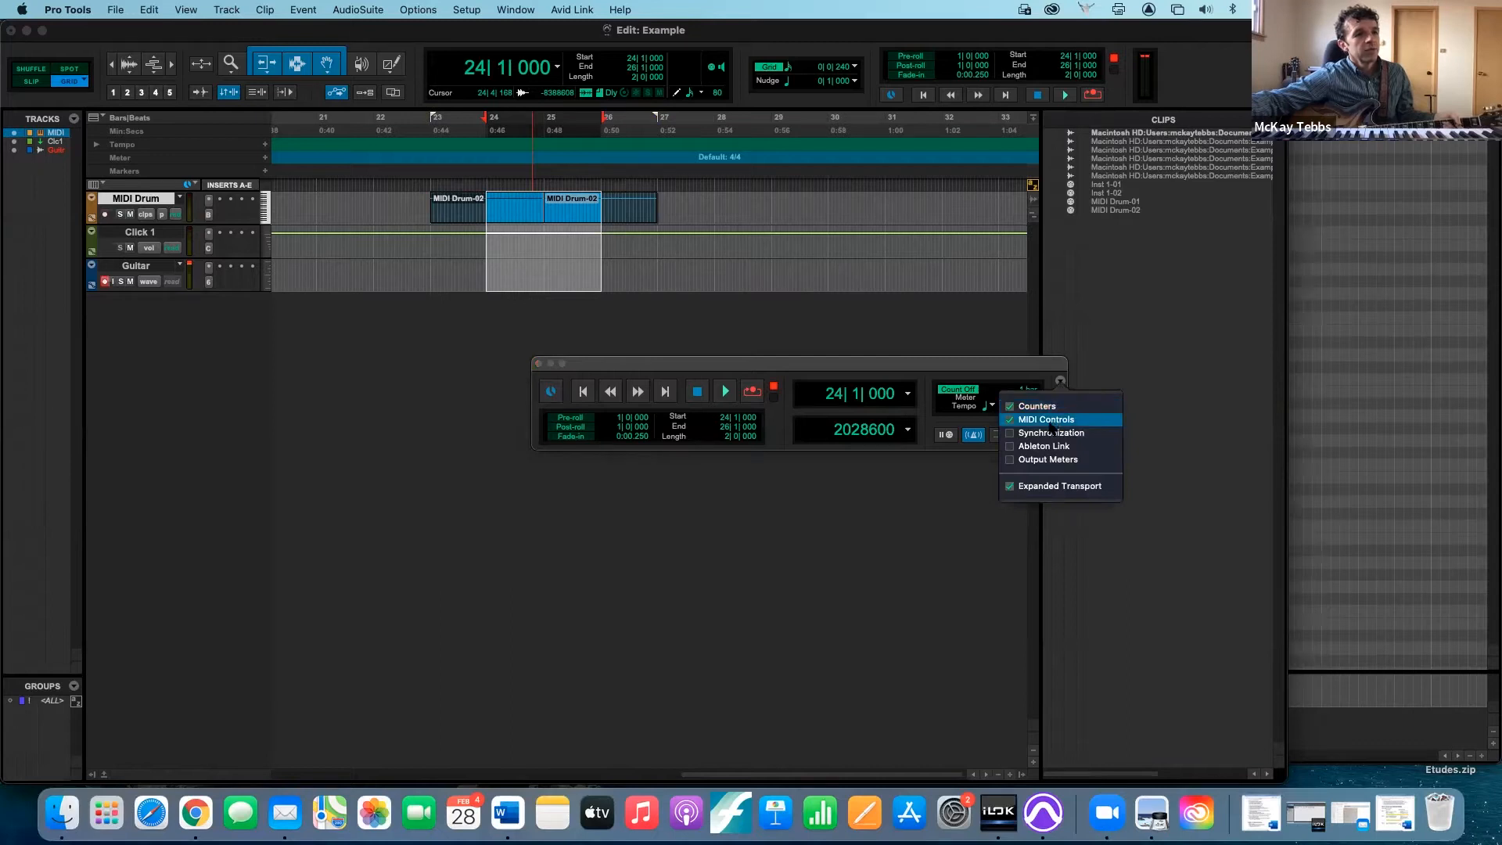
{"action": "left_click", "coordinate": [1025, 489]}
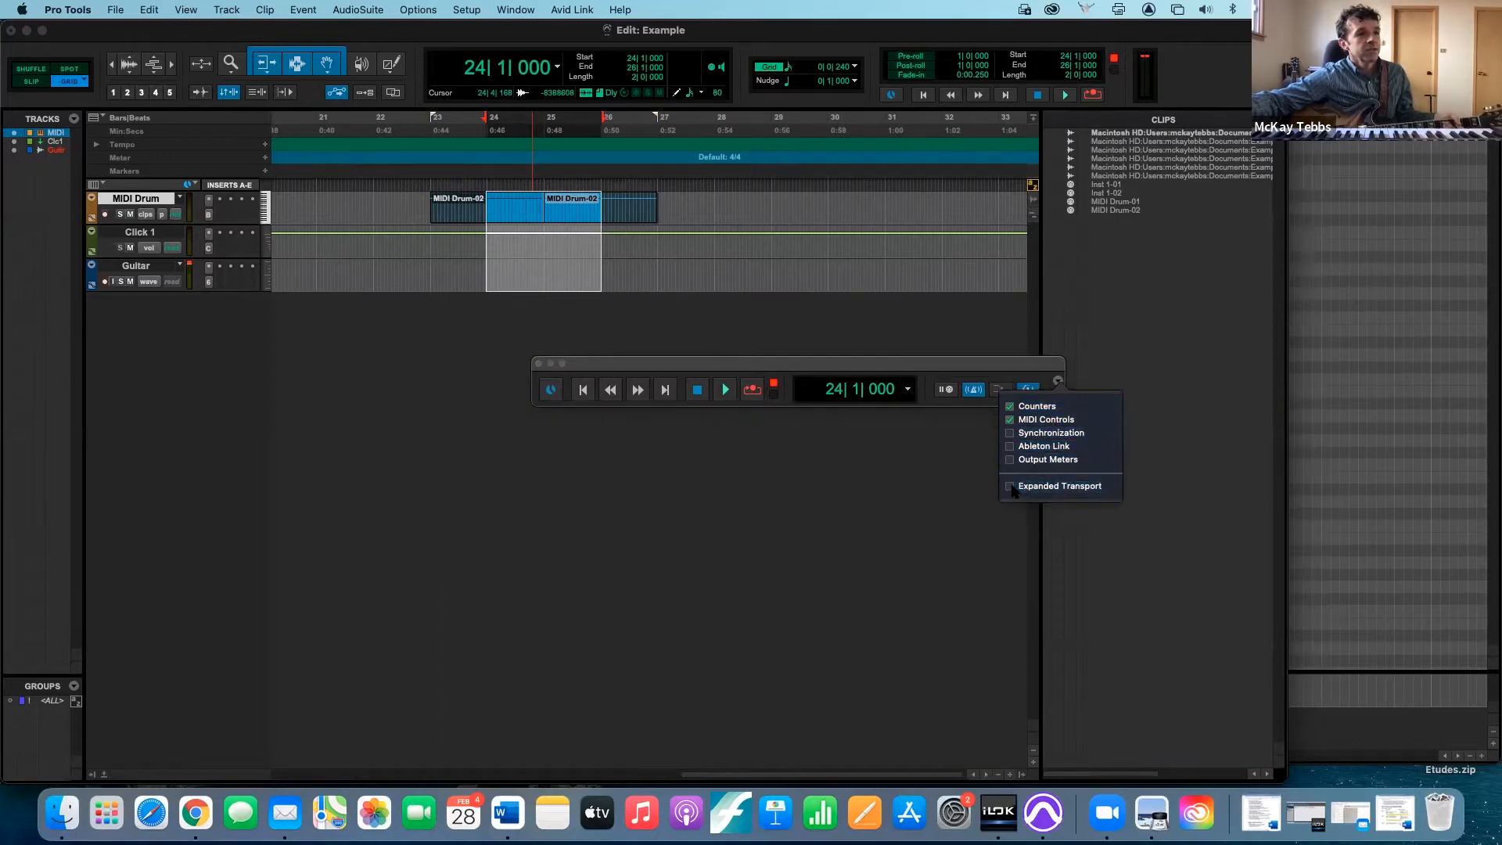
{"action": "left_click", "coordinate": [1020, 366]}
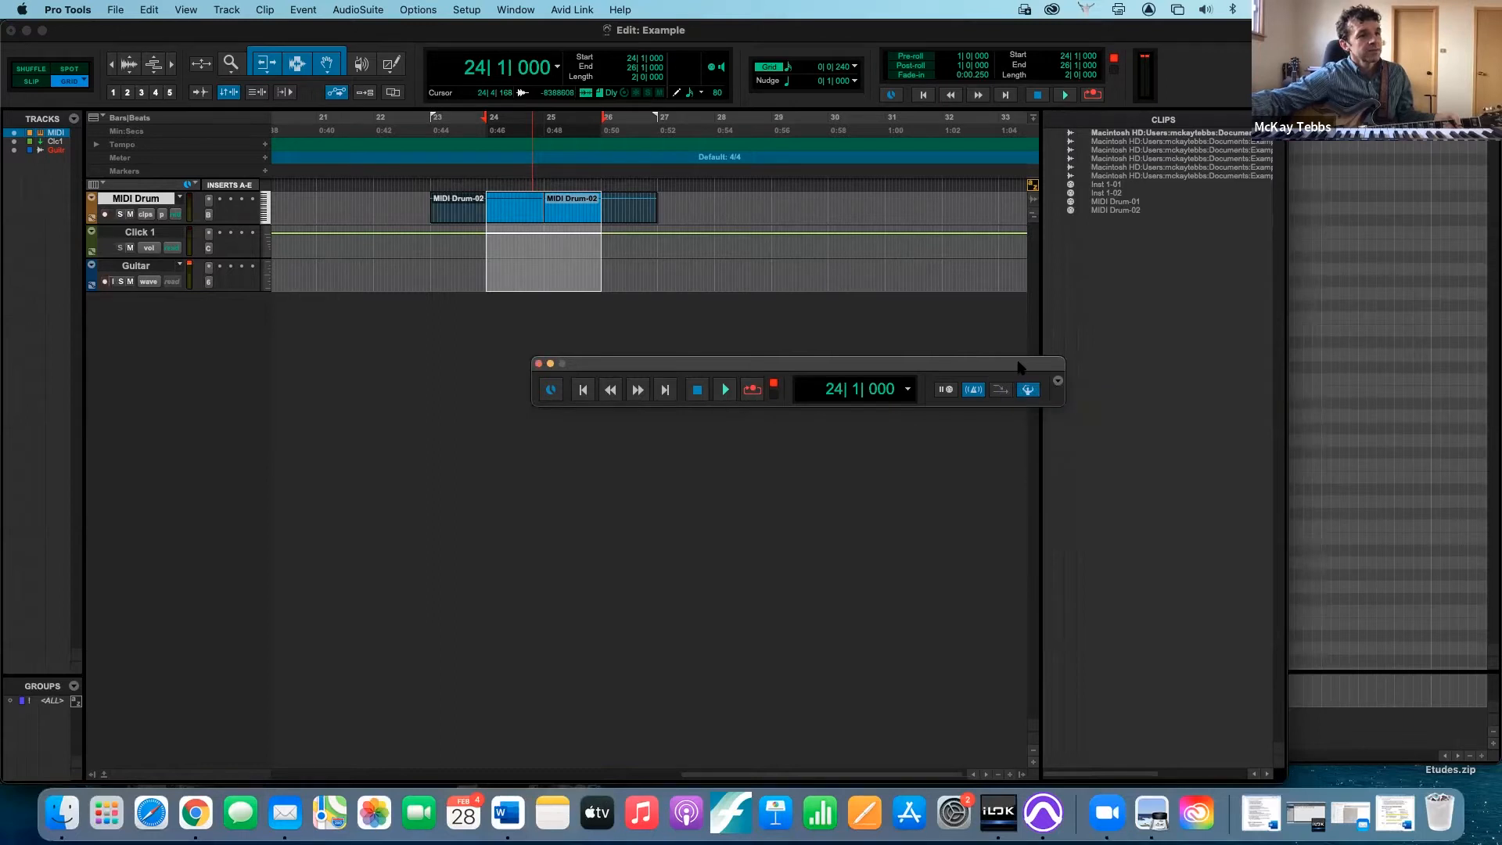
{"action": "left_click", "coordinate": [1057, 382]}
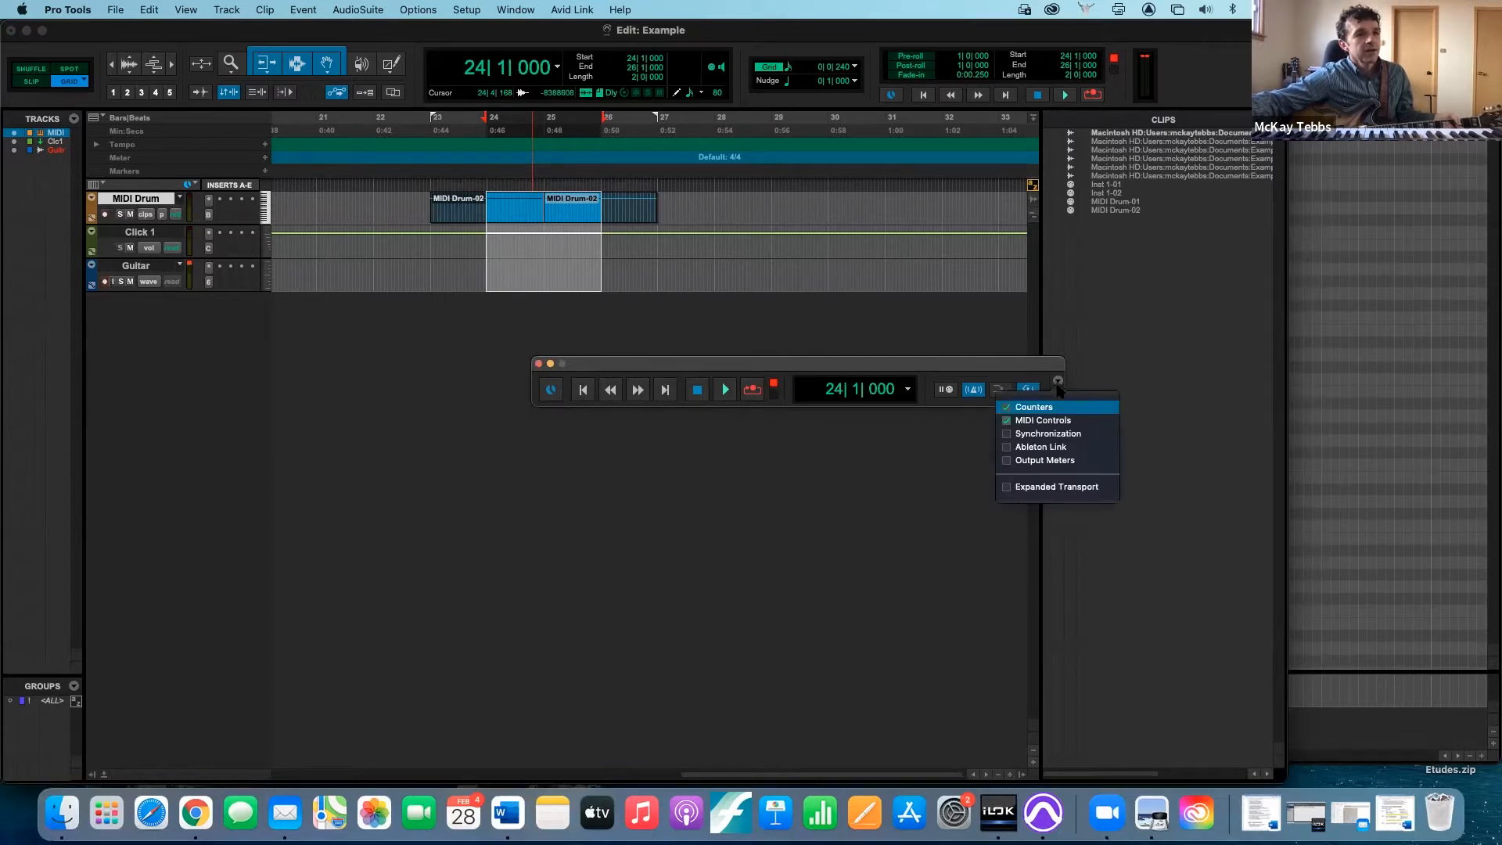
{"action": "left_click", "coordinate": [1010, 489]}
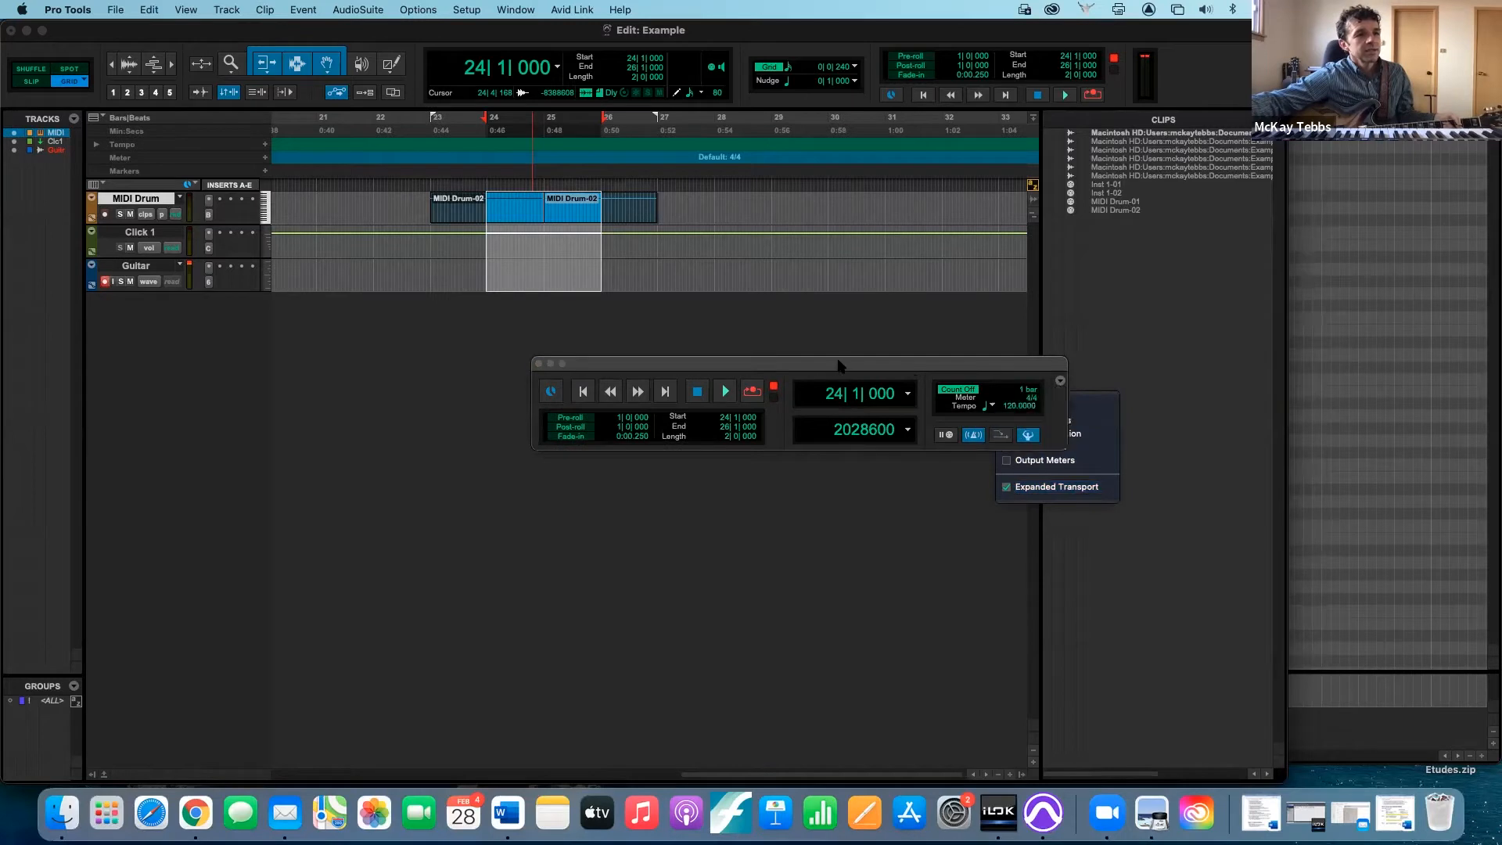
- Turn on both post-roll and pre-roll in the Transport window
{"action": "left_click", "coordinate": [571, 436]}
{"action": "left_click", "coordinate": [570, 436]}
{"action": "left_click", "coordinate": [570, 427]}
{"action": "left_click", "coordinate": [570, 418]}
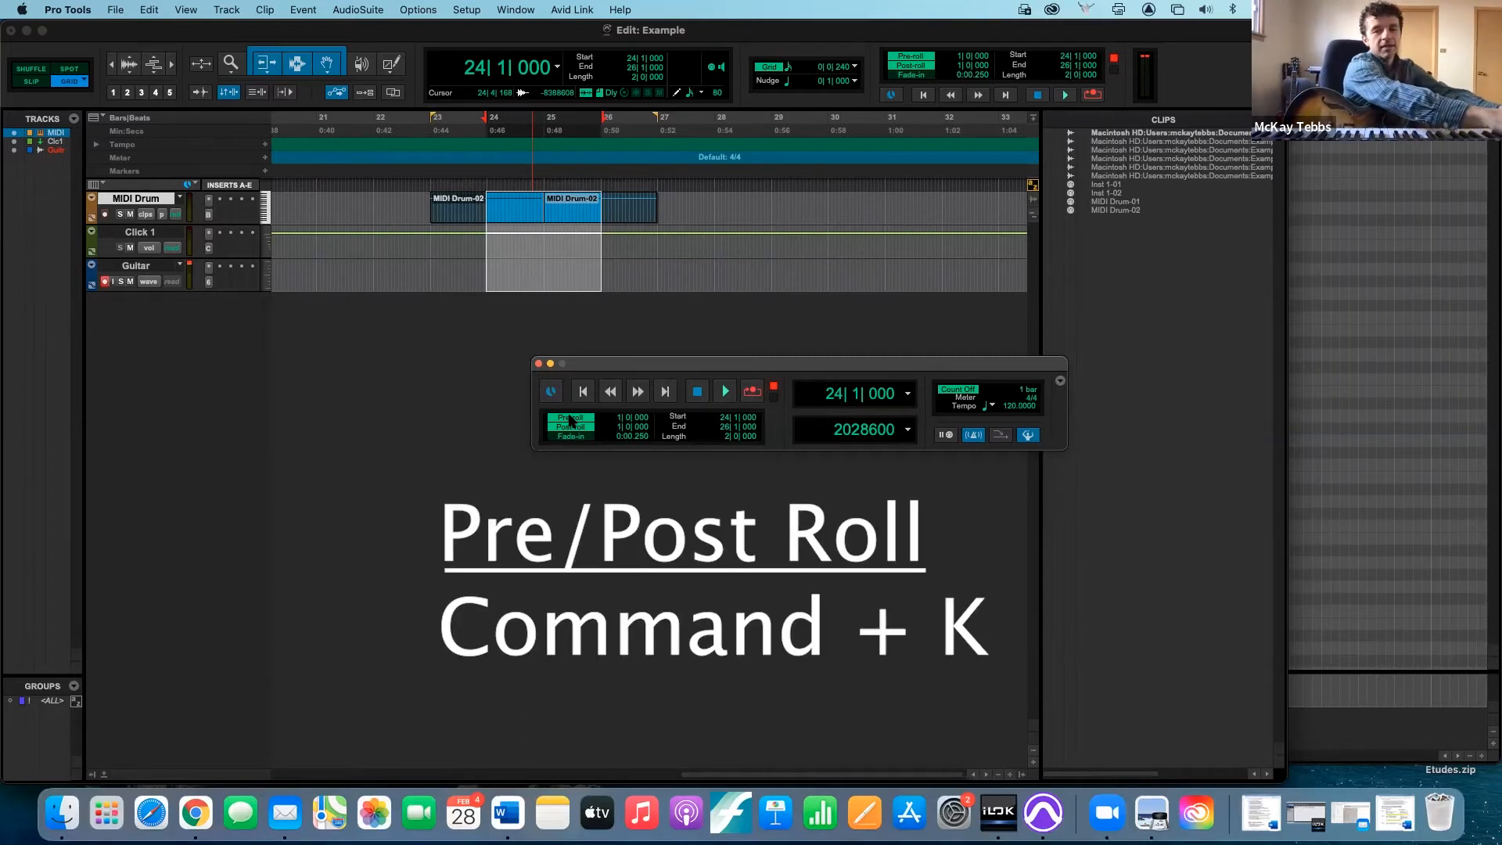
- Toggle pre-roll and post-roll together off and on several times, leaving both on
{"action": "key", "text": "super+k"}
{"action": "key", "text": "super+k"}
{"action": "key", "text": "super+k"}
{"action": "key", "text": "super+k"}
{"action": "key", "text": "super+k"}
{"action": "key", "text": "super+k"}
{"action": "key", "text": "super+k"}
{"action": "key", "text": "super+k"}
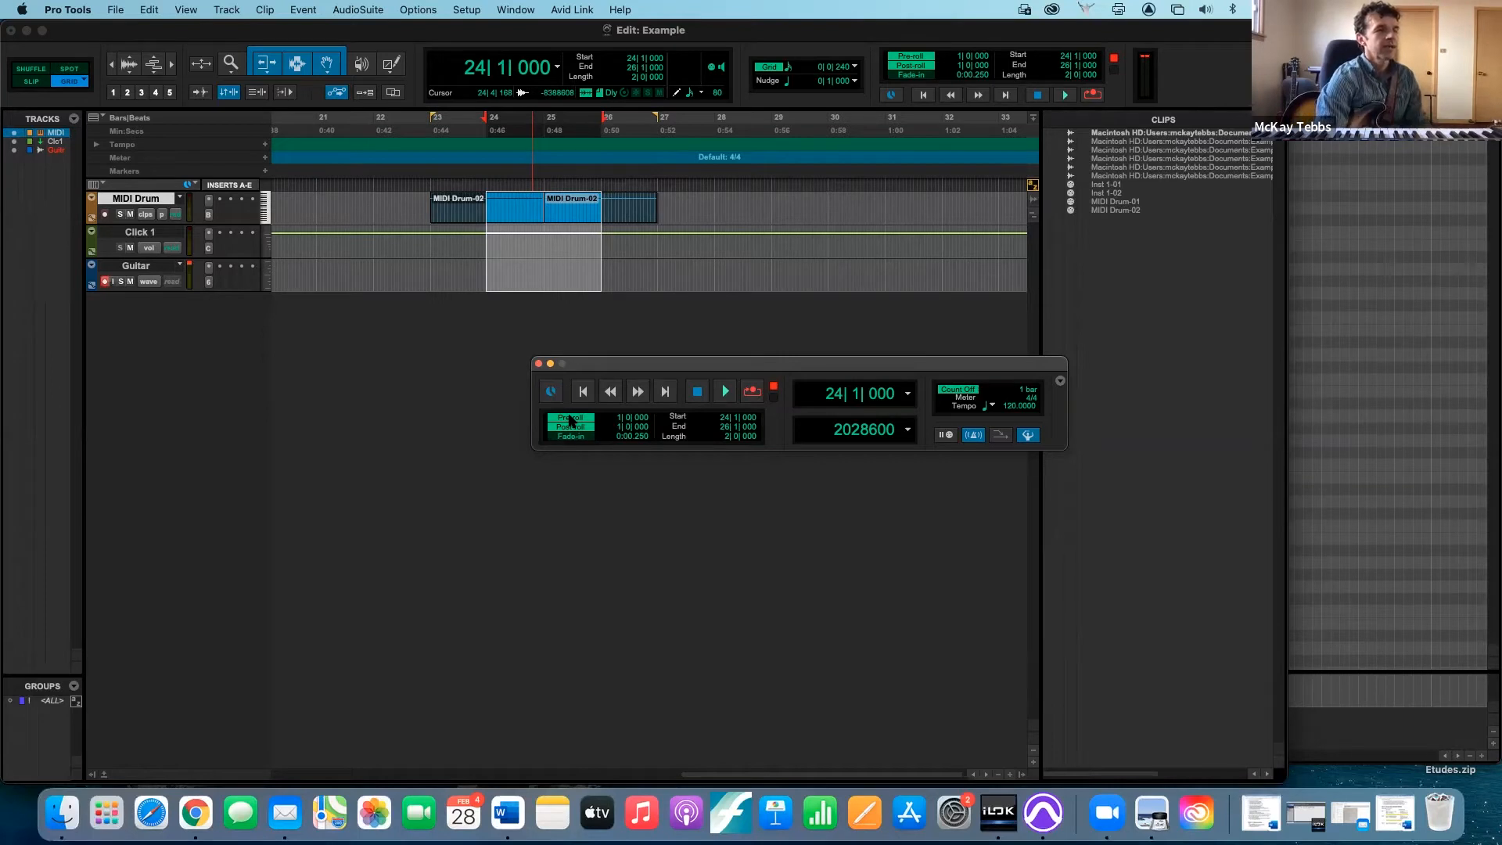
- Set the record mode to Normal and record a take on the Guitar track over the selection from bar 24 to bar 26
{"action": "right_click", "coordinate": [755, 397]}
{"action": "left_click", "coordinate": [794, 403]}
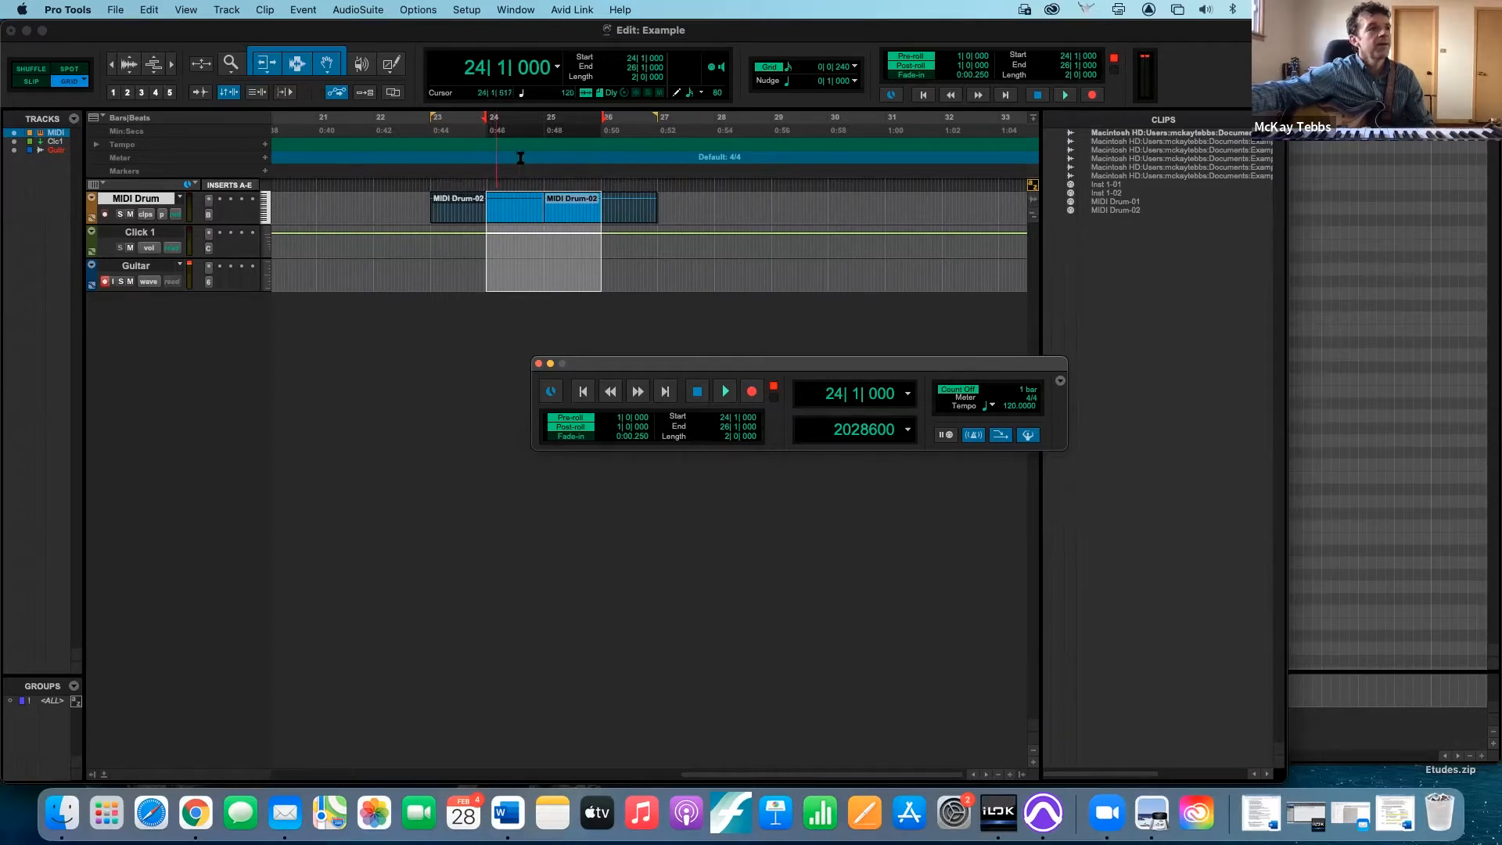
{"action": "left_click", "coordinate": [754, 393]}
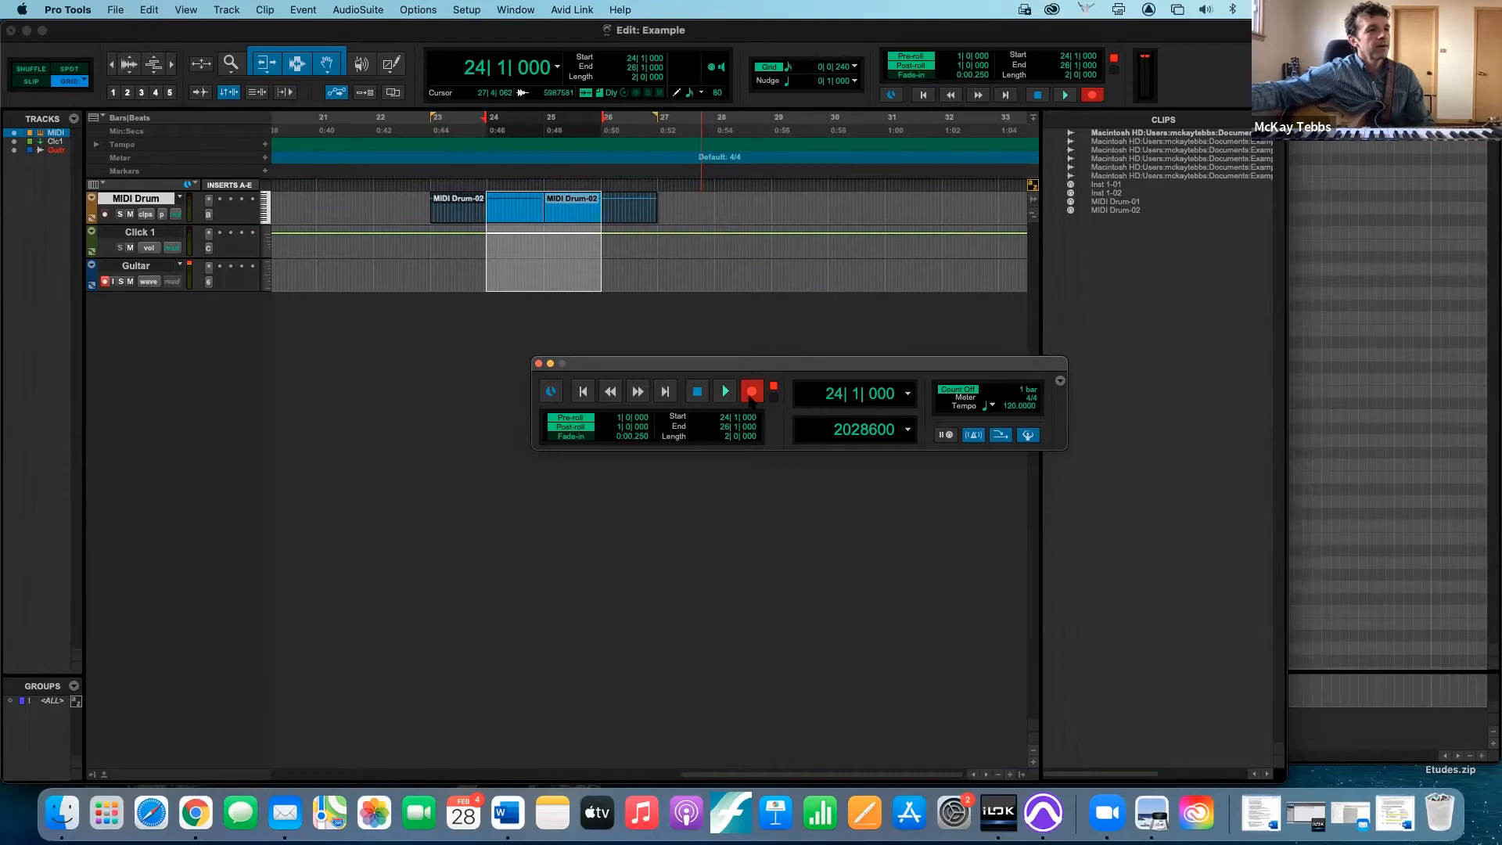
{"action": "left_click", "coordinate": [727, 392]}
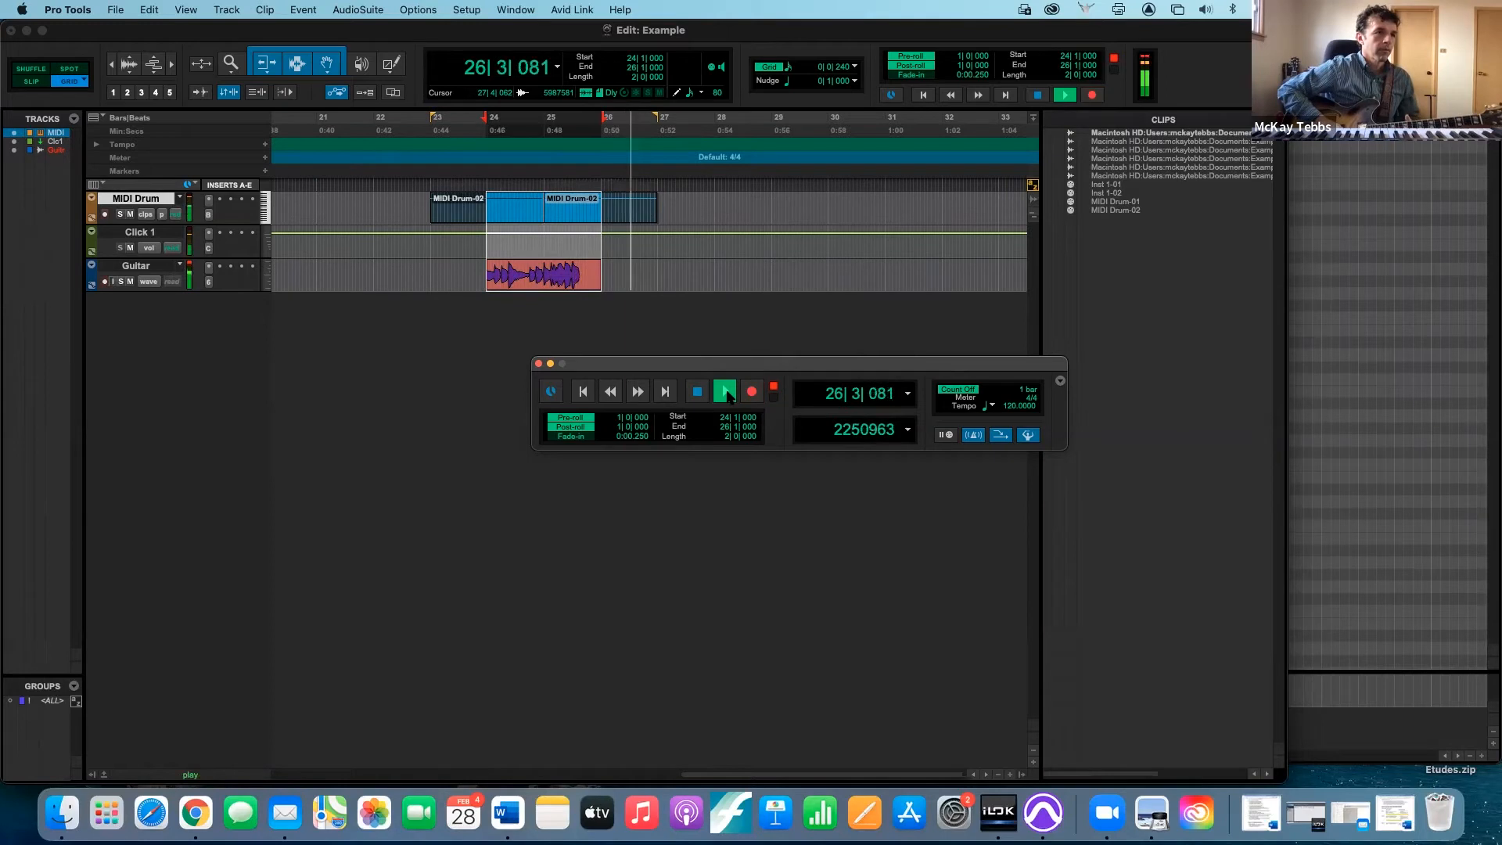
{"action": "left_click", "coordinate": [727, 394]}
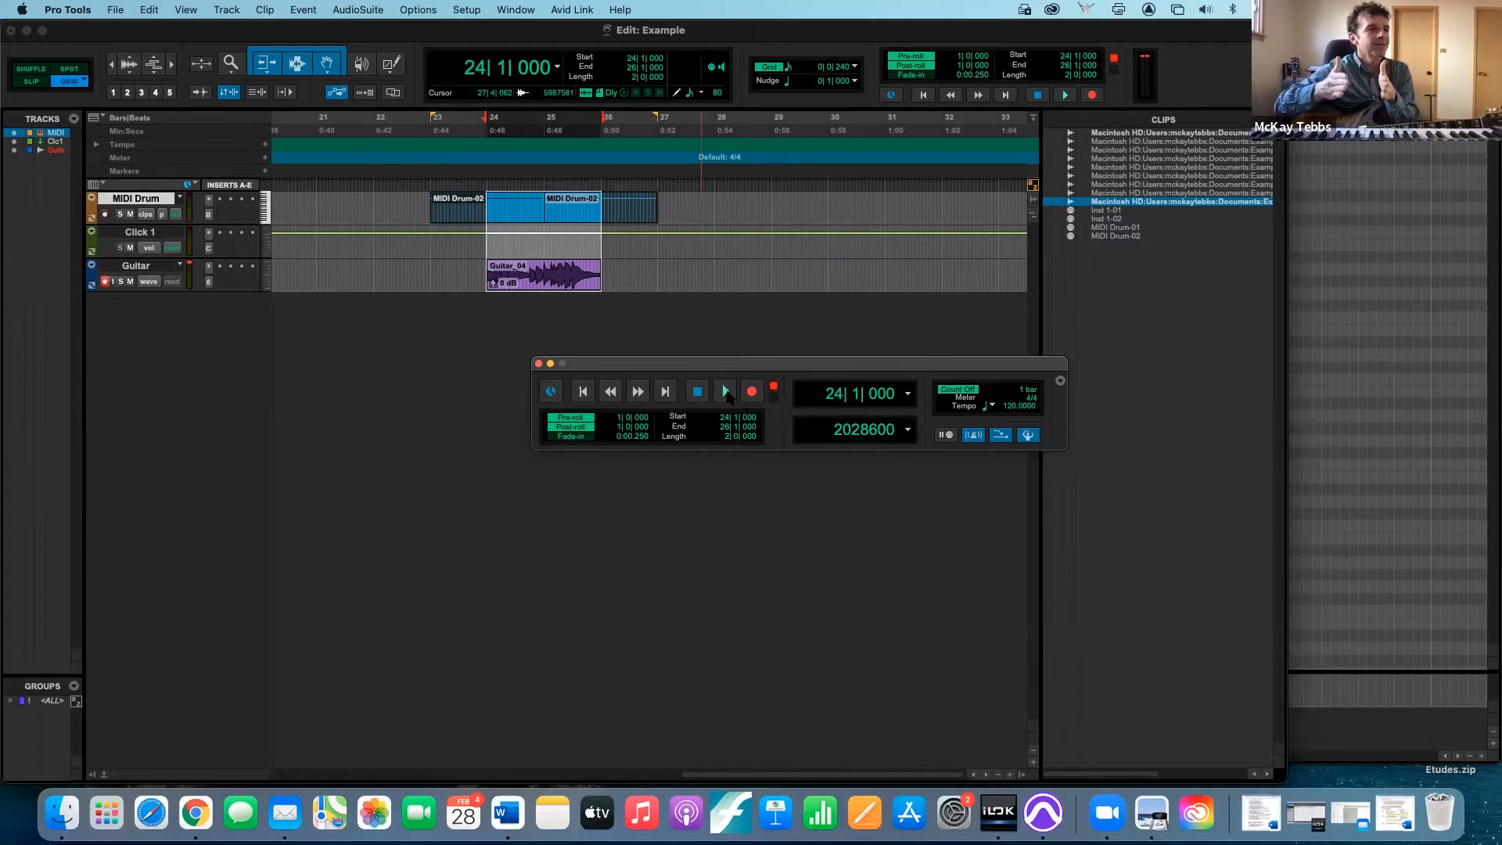
- Play back the Guitar take recorded over bars 24 to 26 with pre- and post-roll, and undo its recording
{"action": "left_click", "coordinate": [726, 393]}
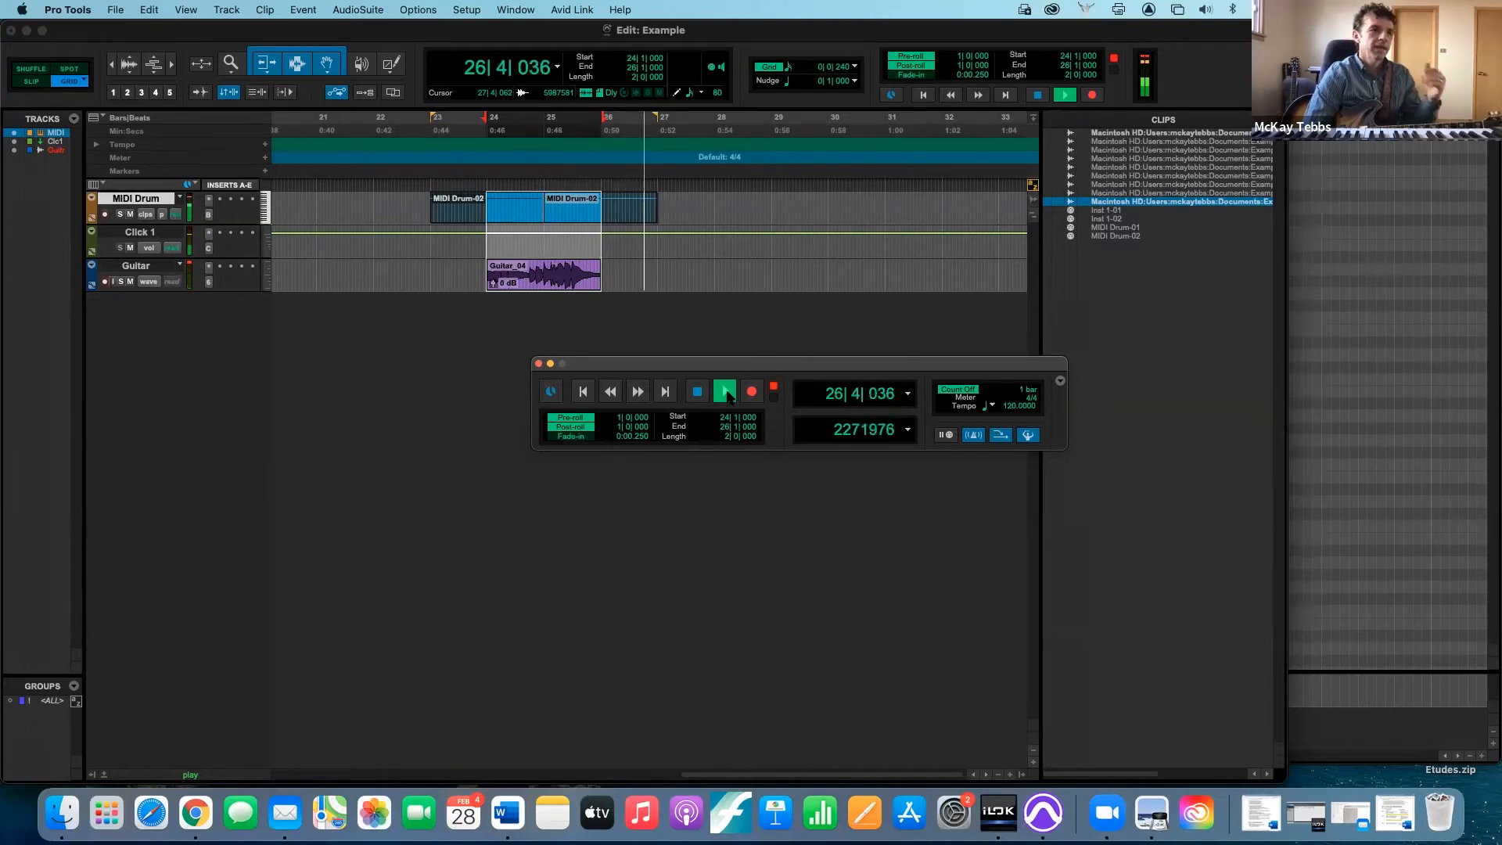
{"action": "left_click", "coordinate": [726, 393]}
{"action": "left_click", "coordinate": [726, 393]}
{"action": "left_click", "coordinate": [726, 393]}
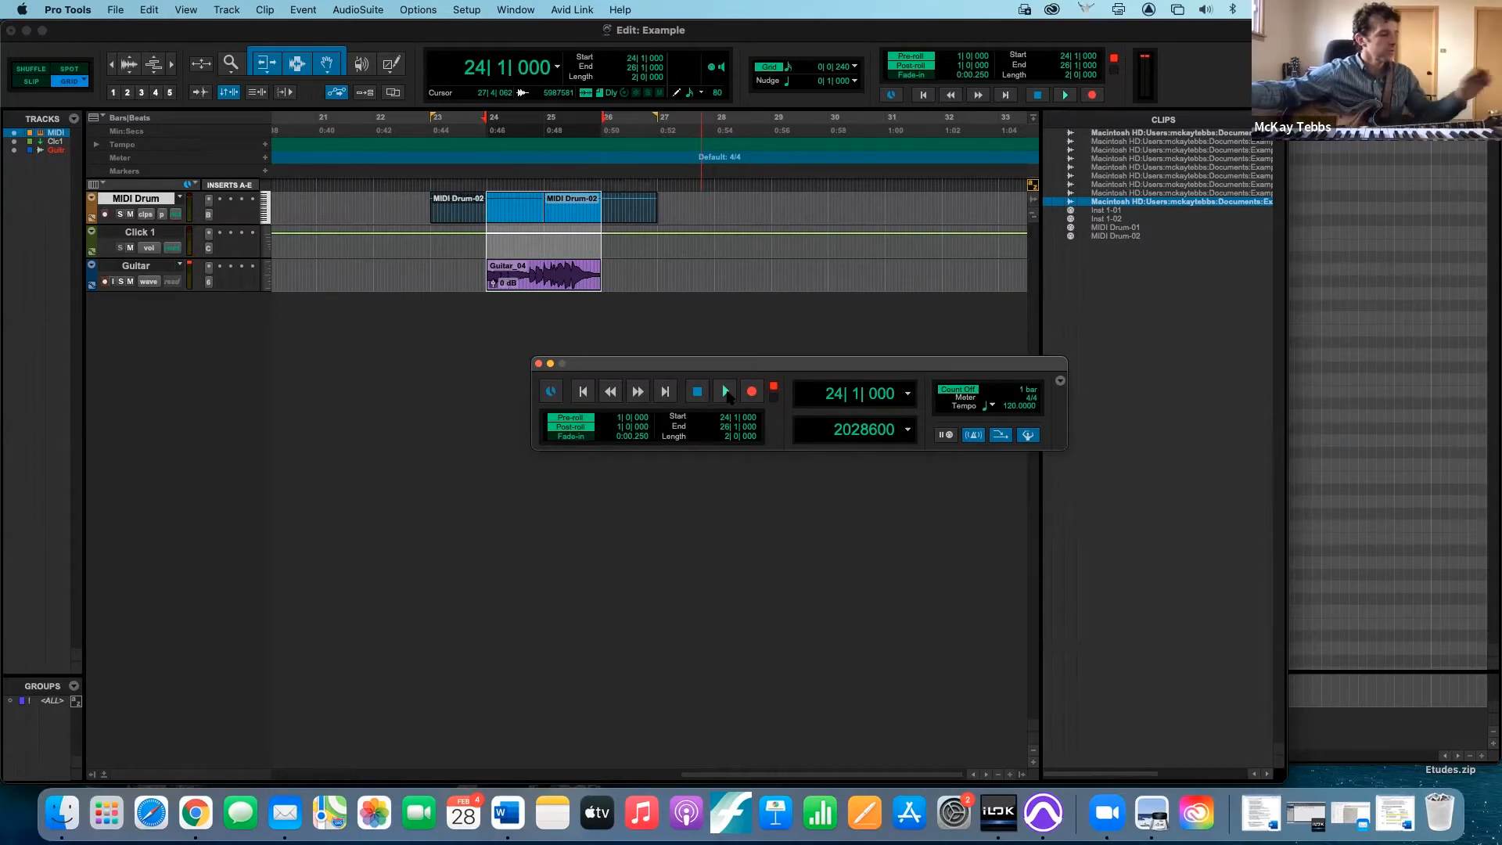
{"action": "key", "text": "super+z"}
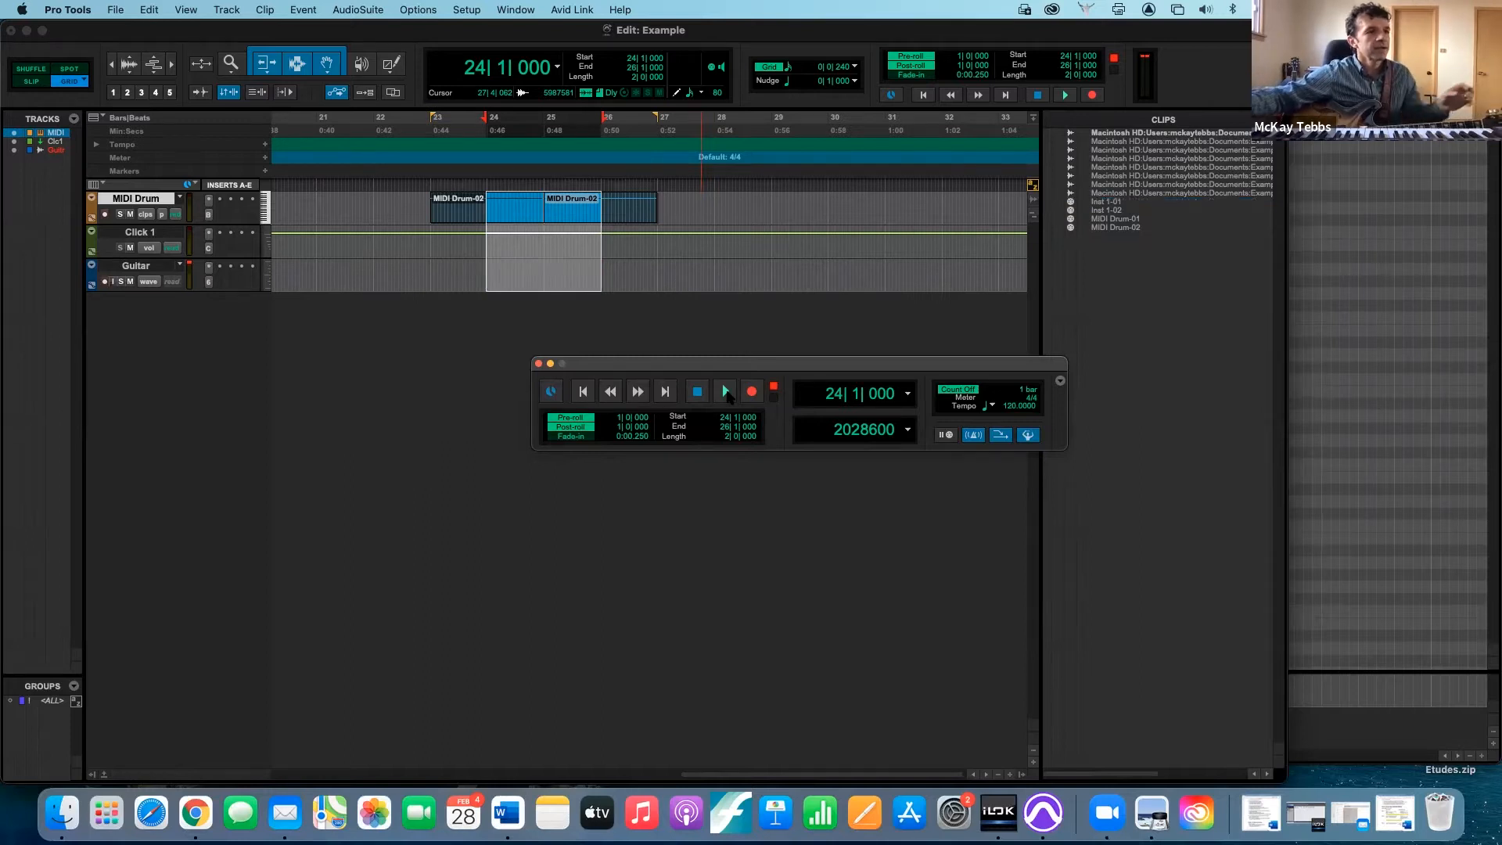
- Set the record mode to Loop and loop-record takes on the Guitar track over the selection from bar 24 to bar 26
{"action": "right_click", "coordinate": [752, 393]}
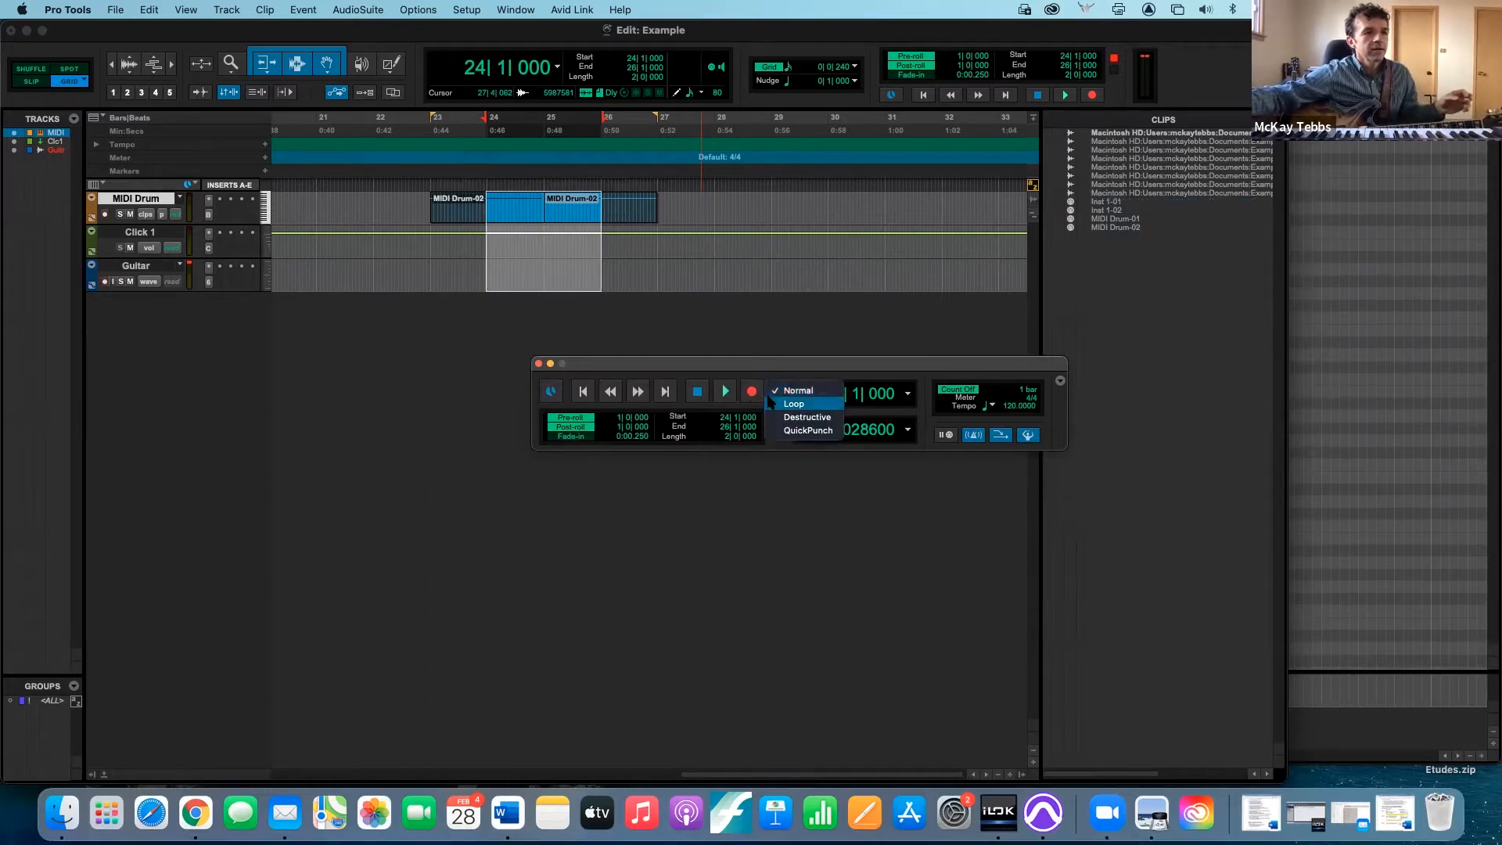
{"action": "left_click", "coordinate": [773, 403]}
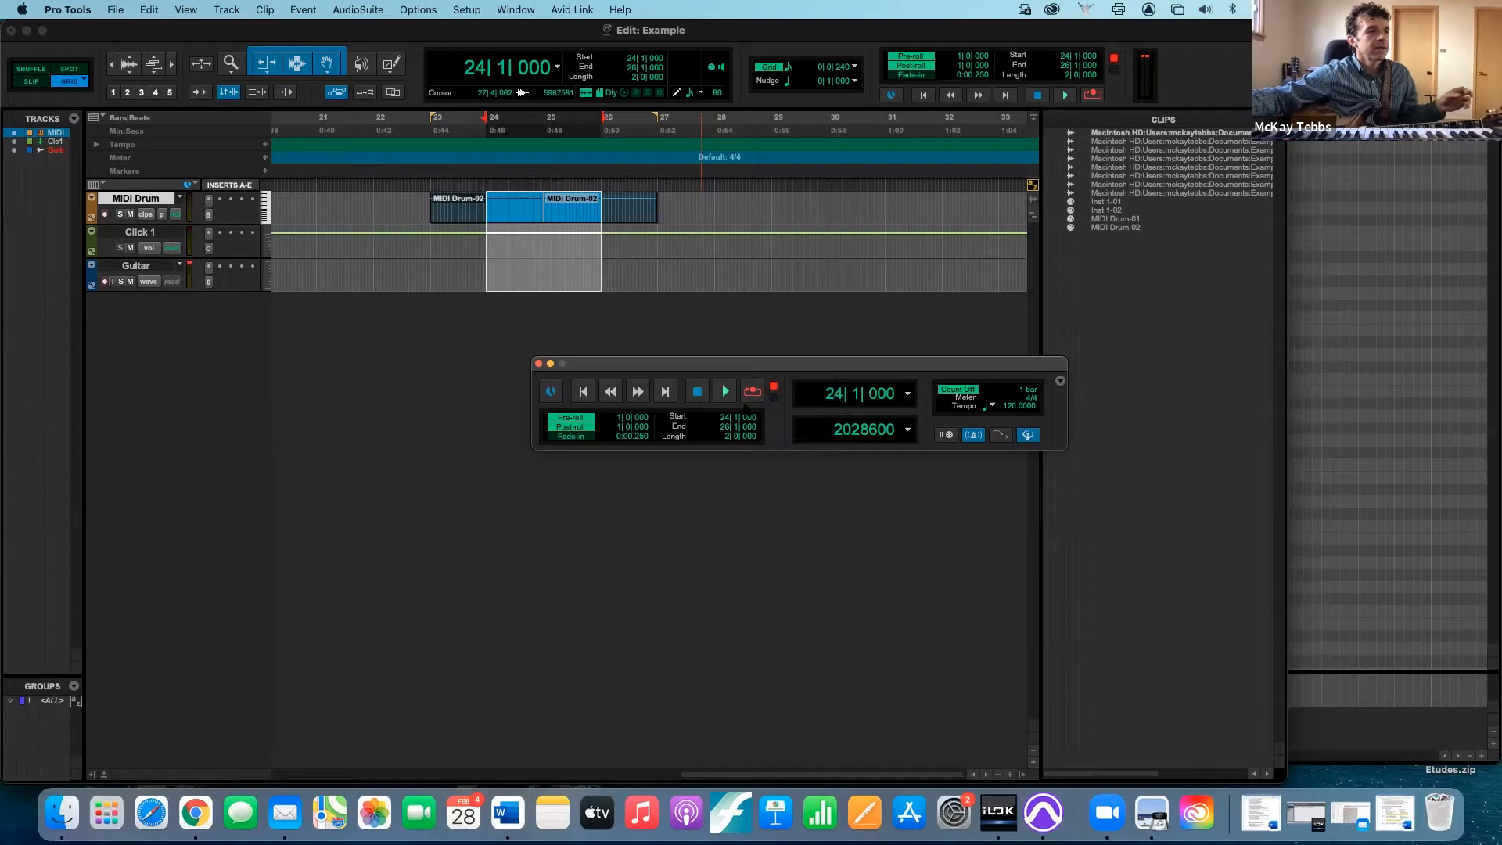
{"action": "left_click", "coordinate": [724, 393]}
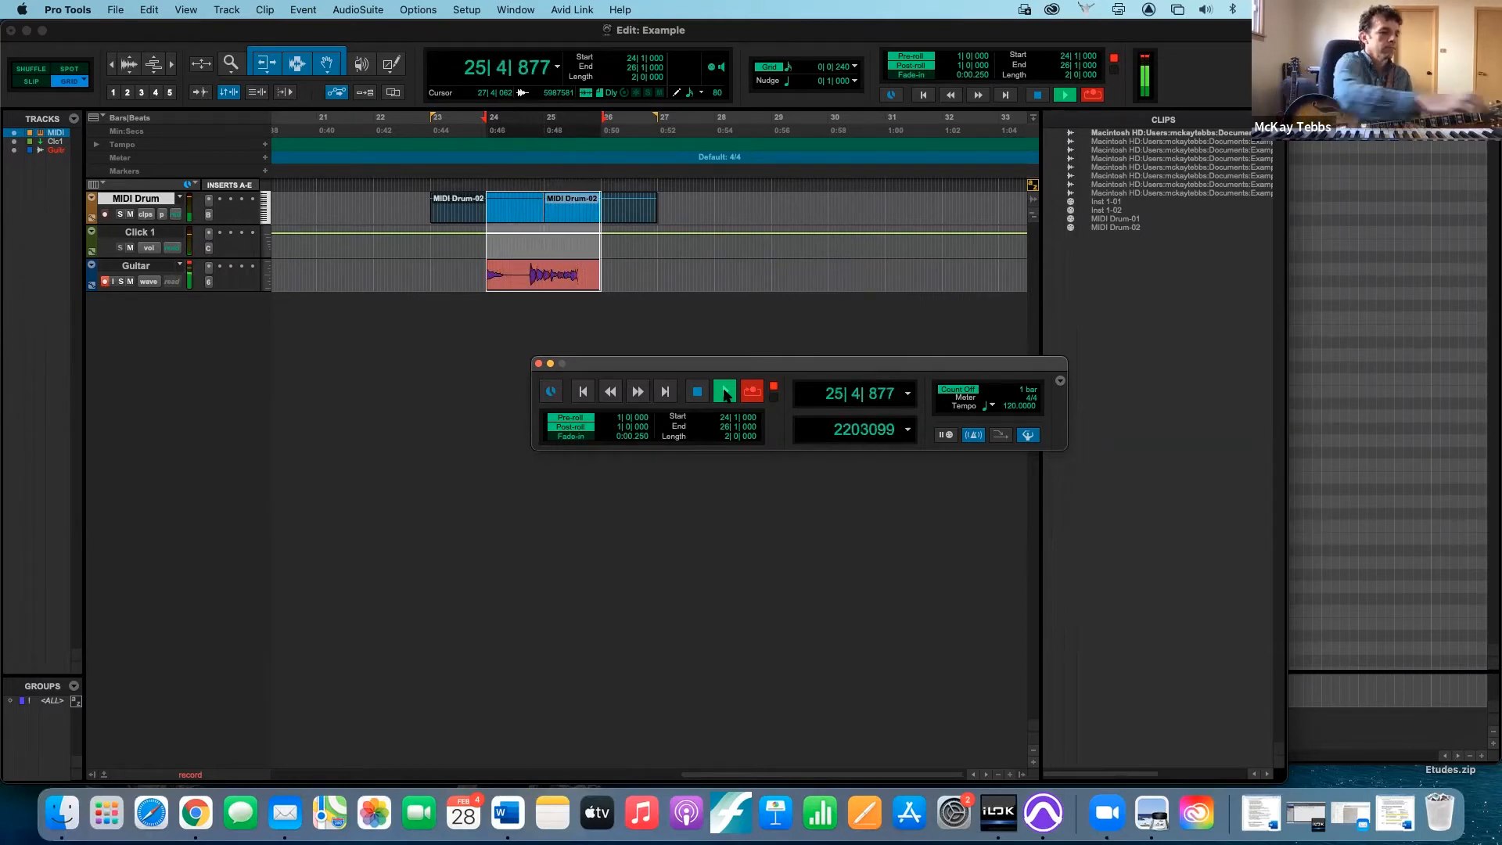
{"action": "key", "text": "space"}
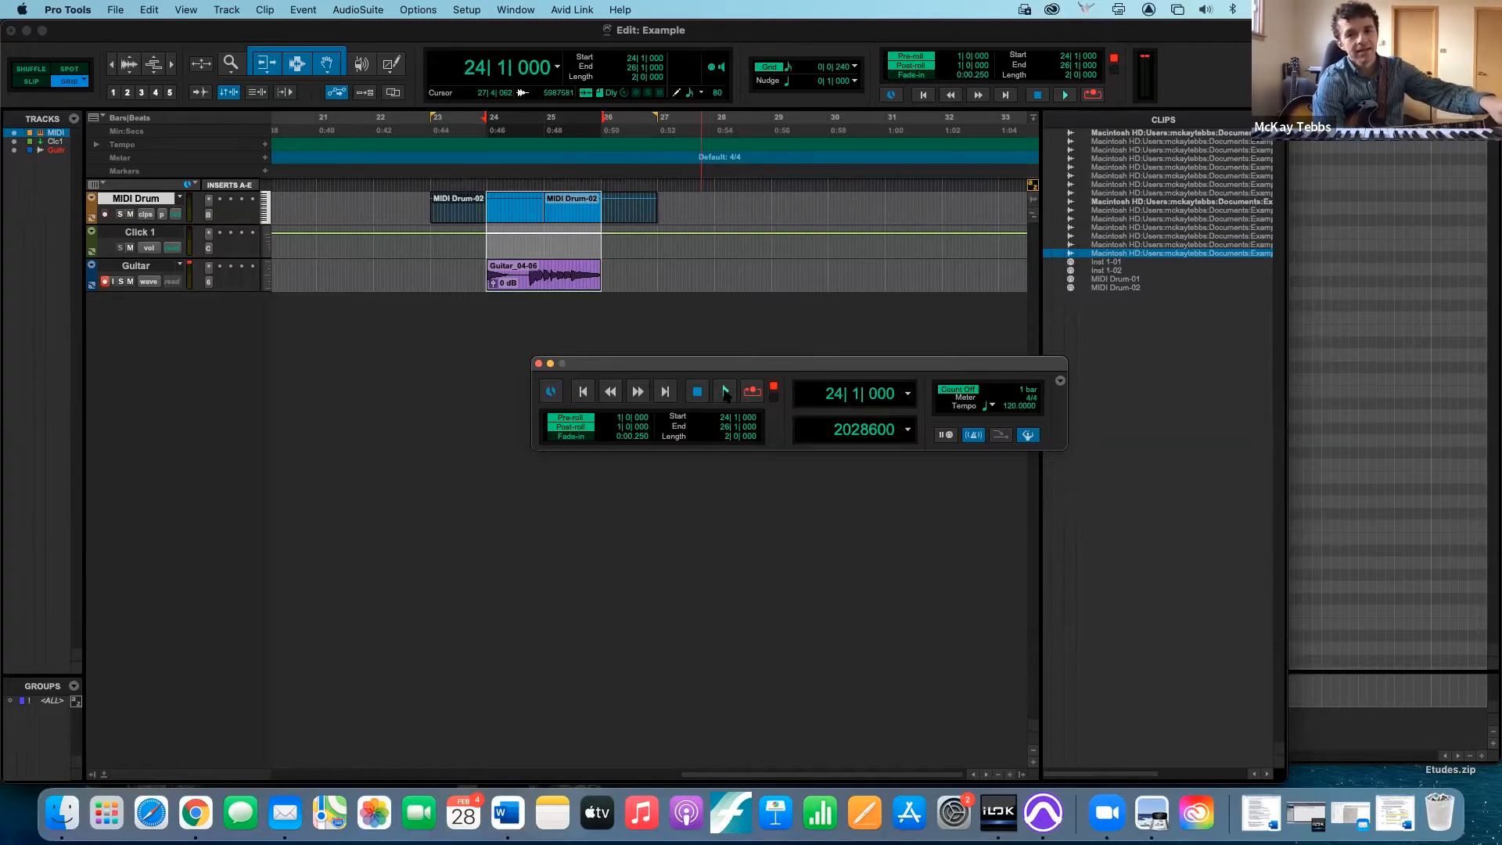
- Play back the loop-recorded Guitar take, and turn off both pre-roll and post-roll
{"action": "left_click", "coordinate": [725, 393]}
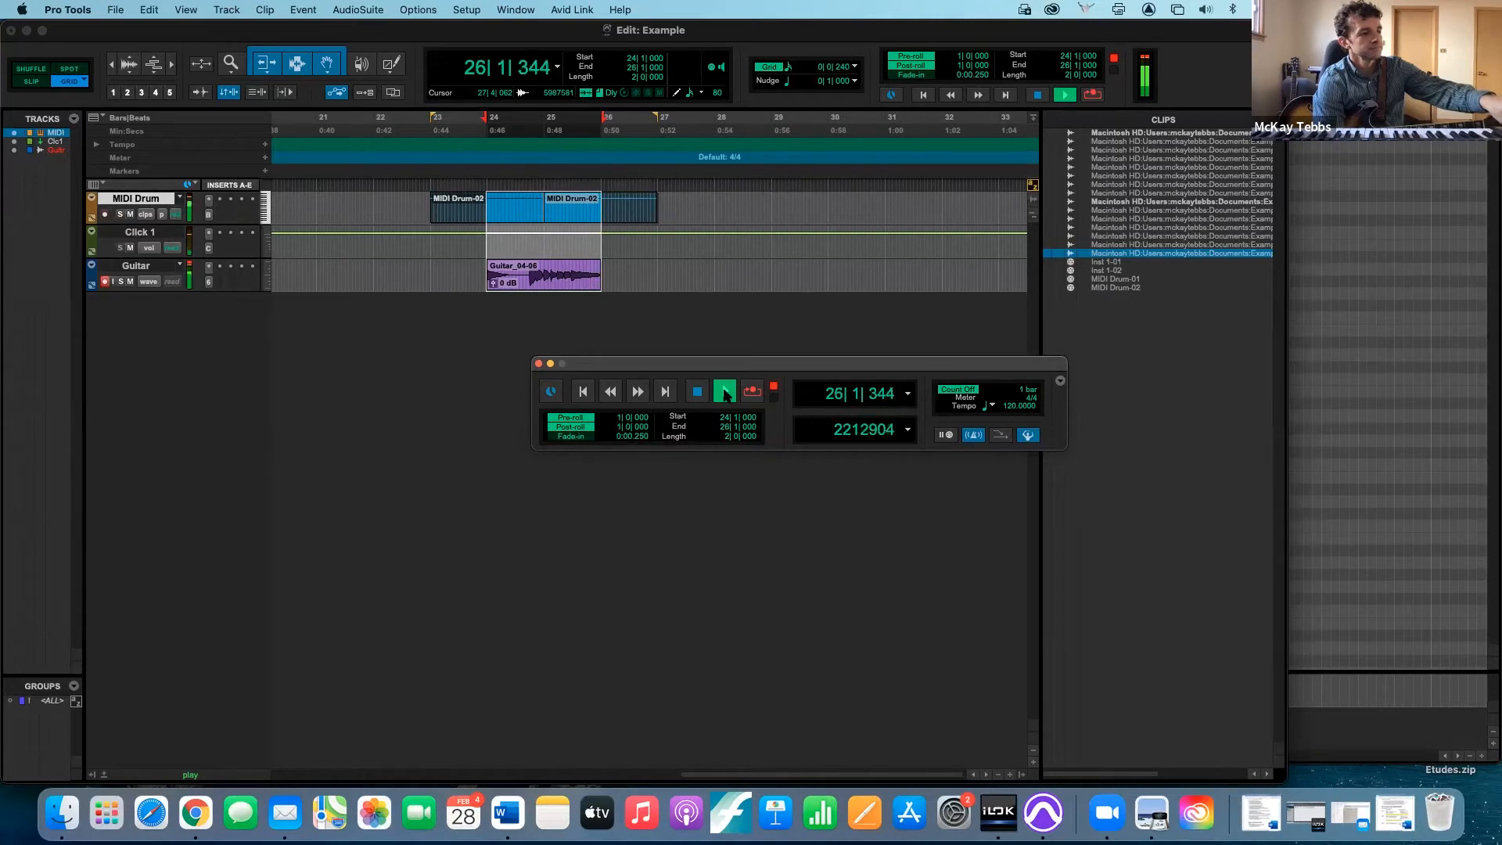
{"action": "left_click", "coordinate": [725, 392]}
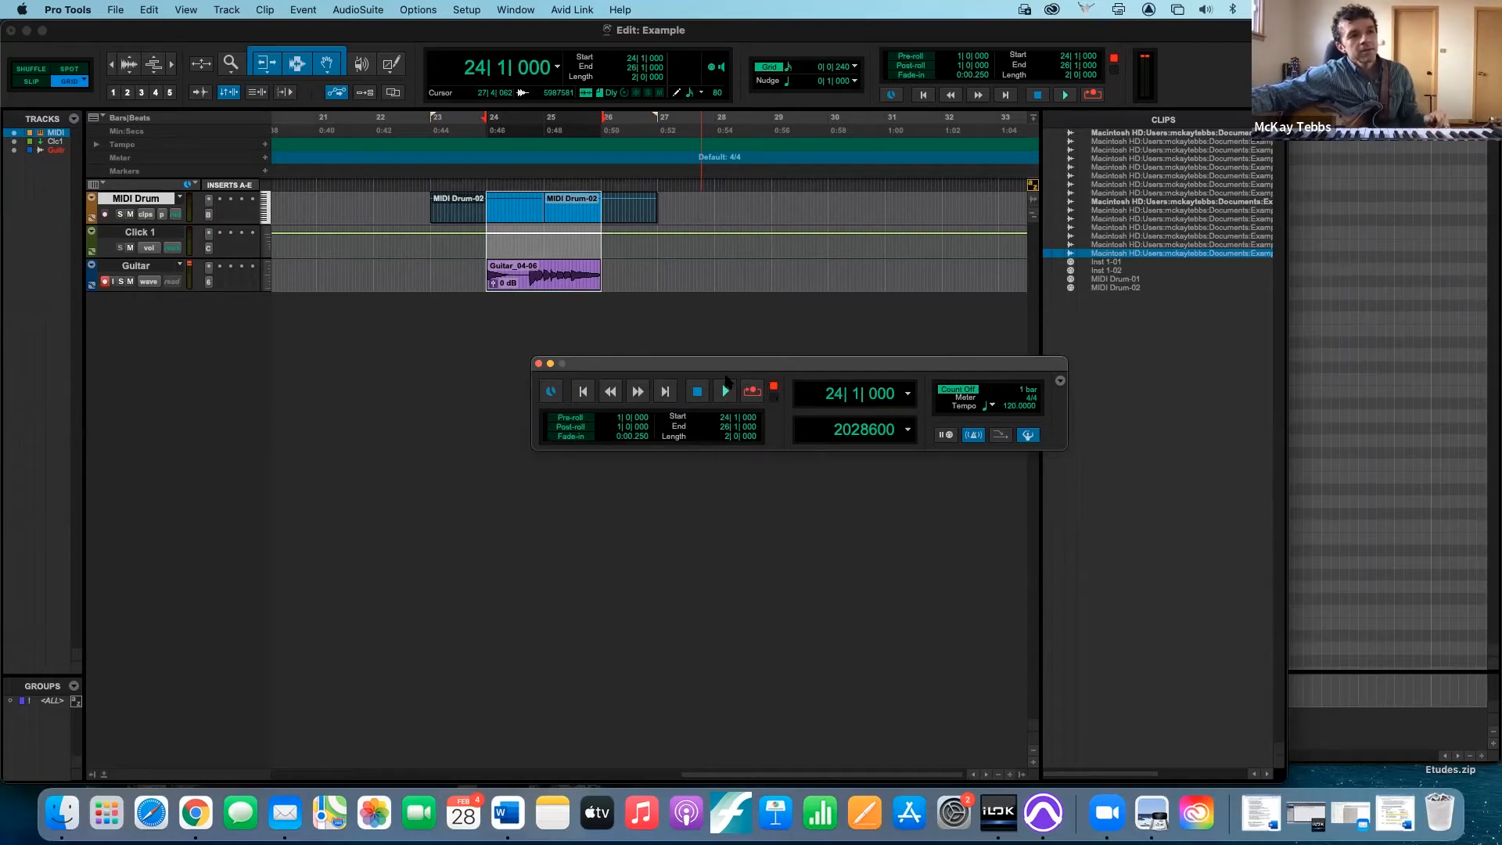
{"action": "left_click", "coordinate": [727, 393]}
{"action": "left_click", "coordinate": [726, 393]}
{"action": "left_click", "coordinate": [726, 393]}
{"action": "left_click", "coordinate": [726, 392]}
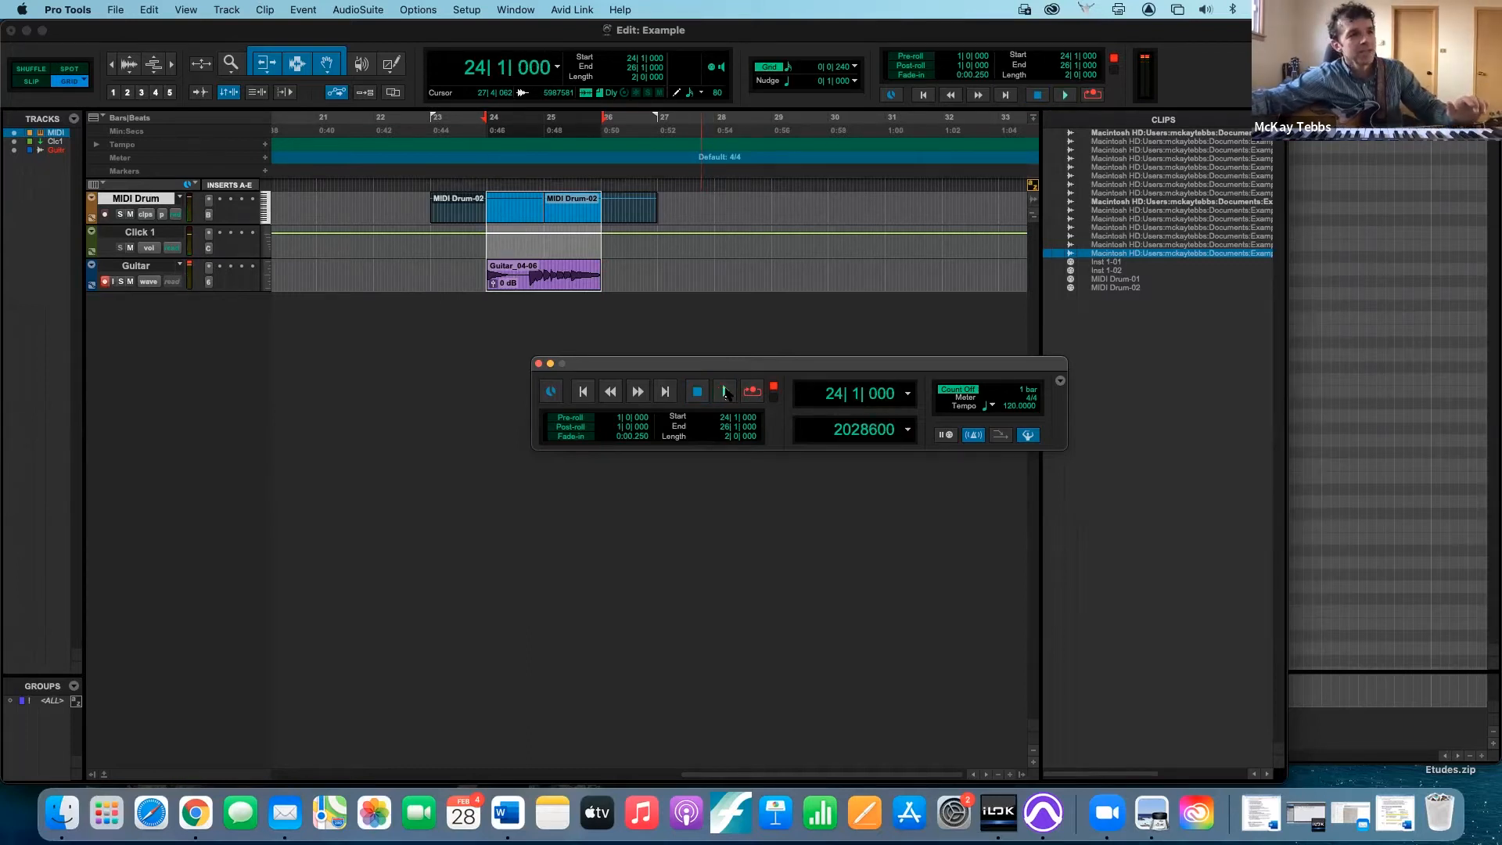
- Enable Loop playback and play the selection from bar 24 to bar 26 repeatedly before stopping
{"action": "right_click", "coordinate": [726, 393]}
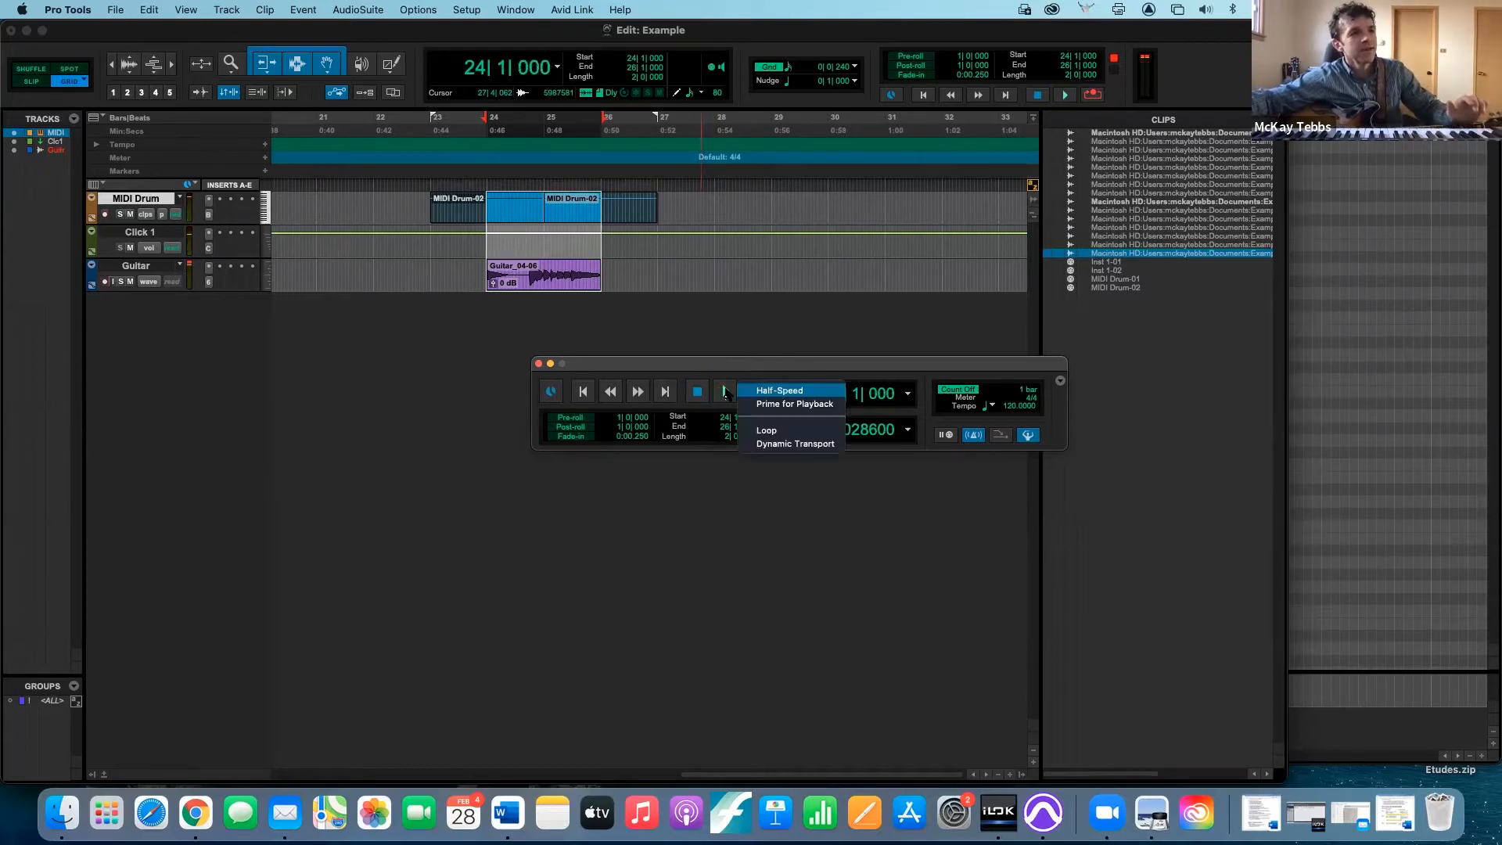
{"action": "left_click", "coordinate": [776, 432]}
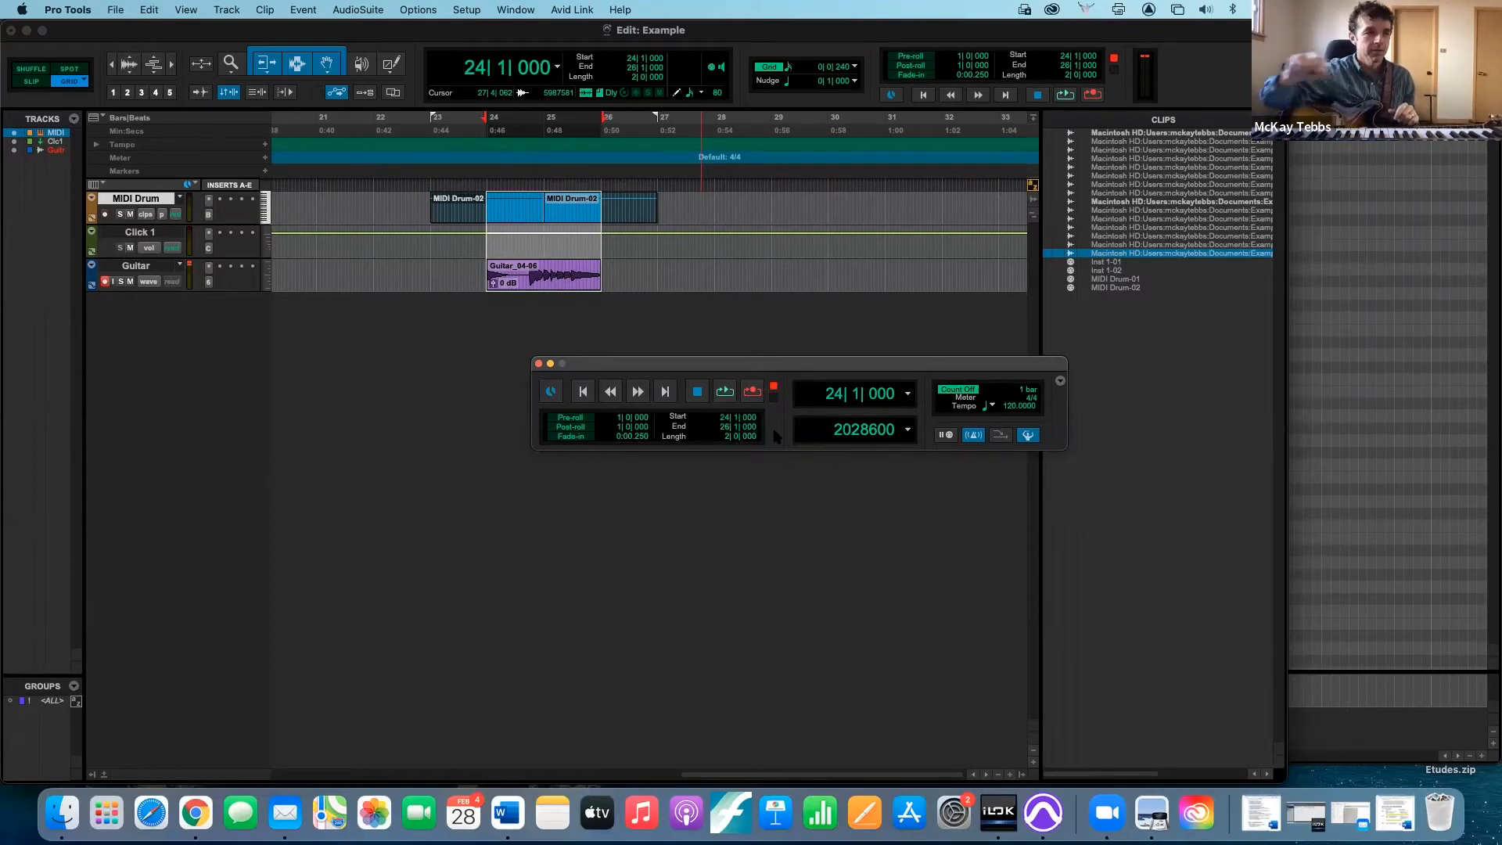
{"action": "key", "text": "space"}
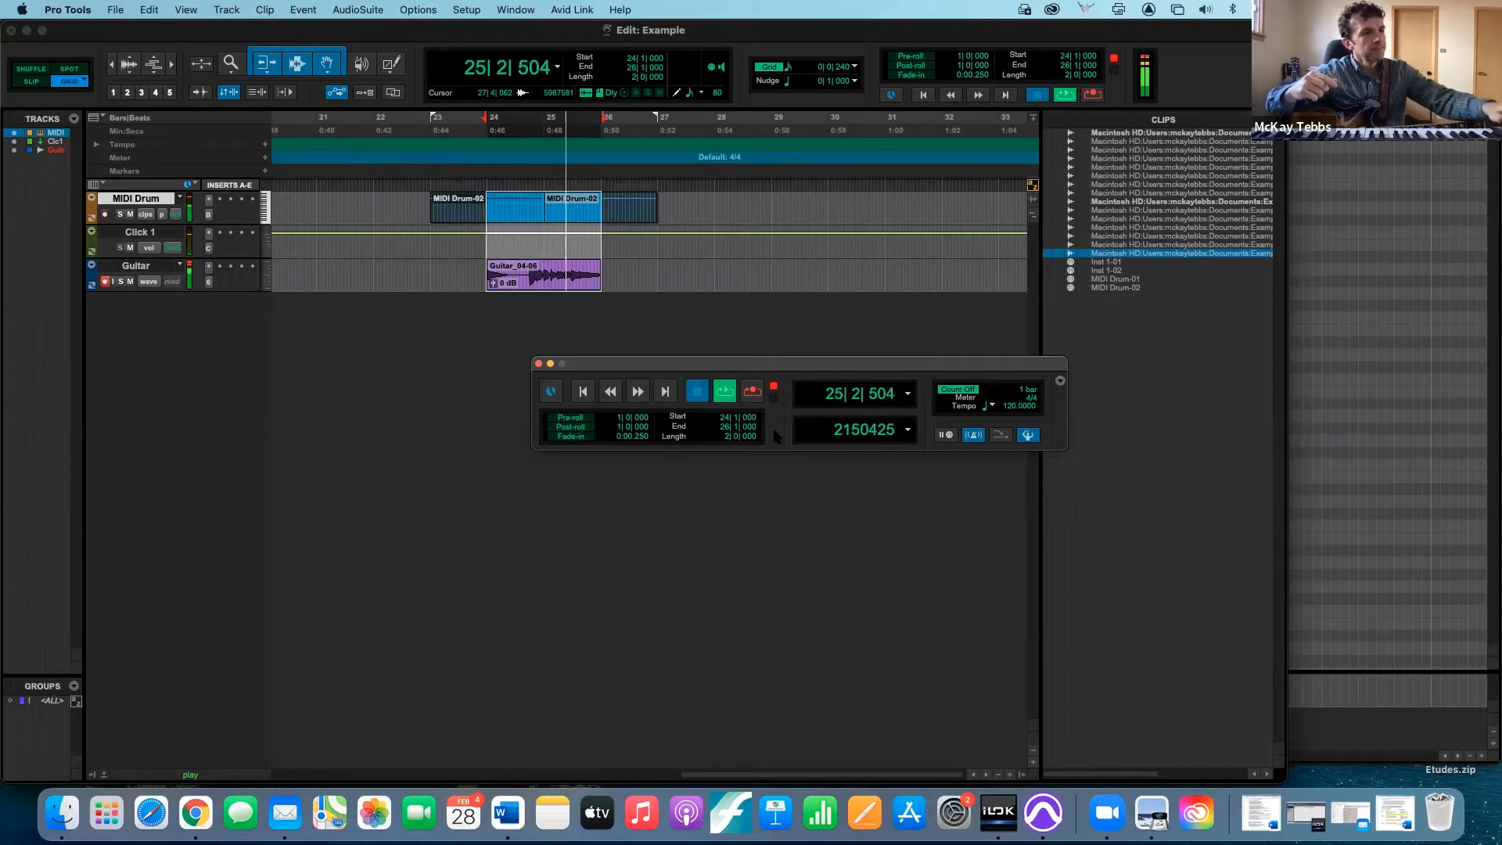
{"action": "key", "text": "space"}
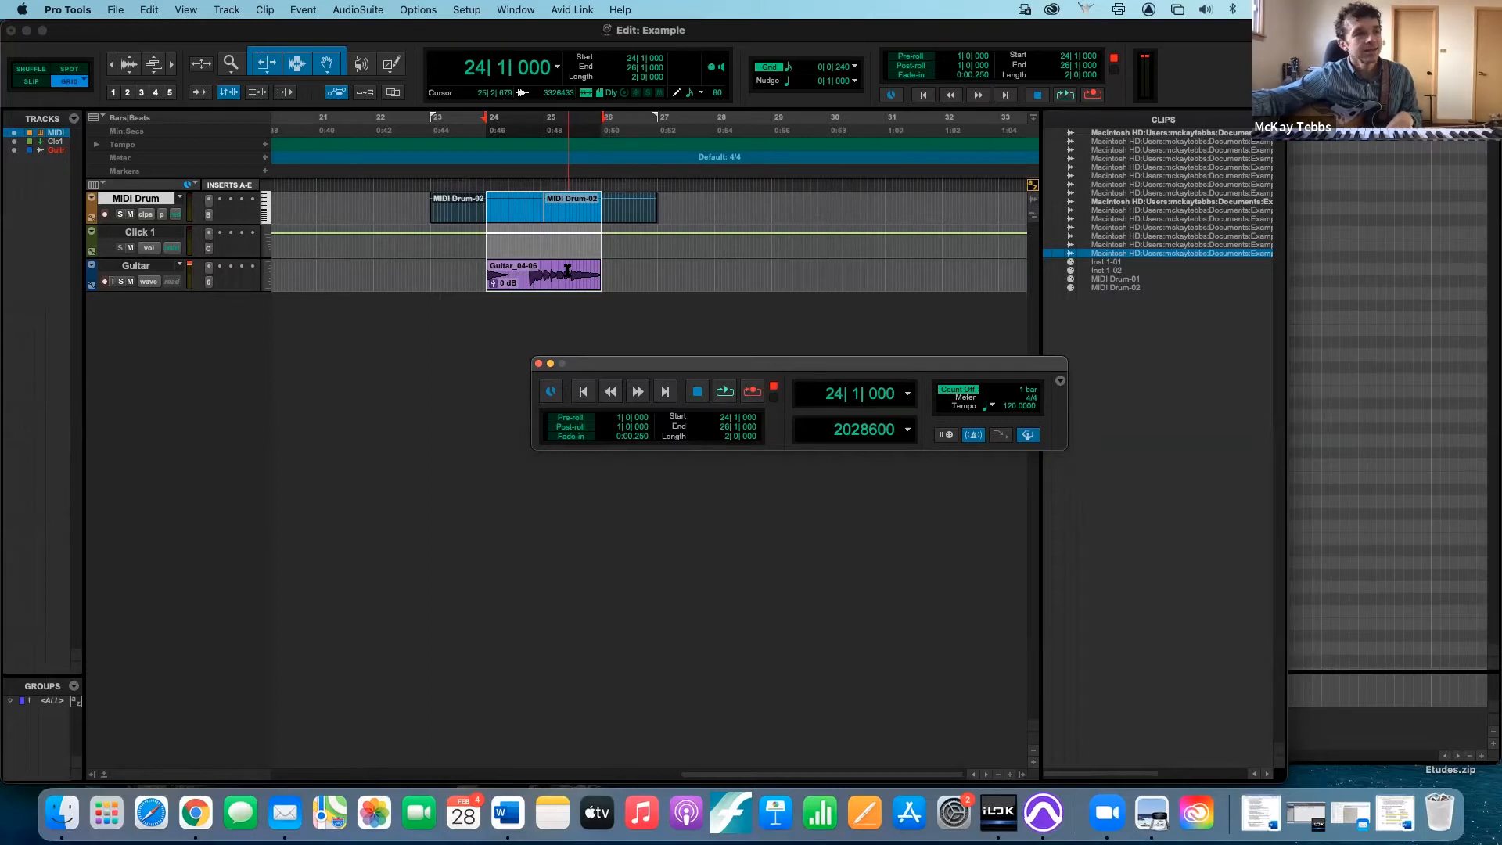
- Look through the matching alternate takes available for the Guitar clip, leaving the current one in place
{"action": "right_click", "coordinate": [568, 270]}
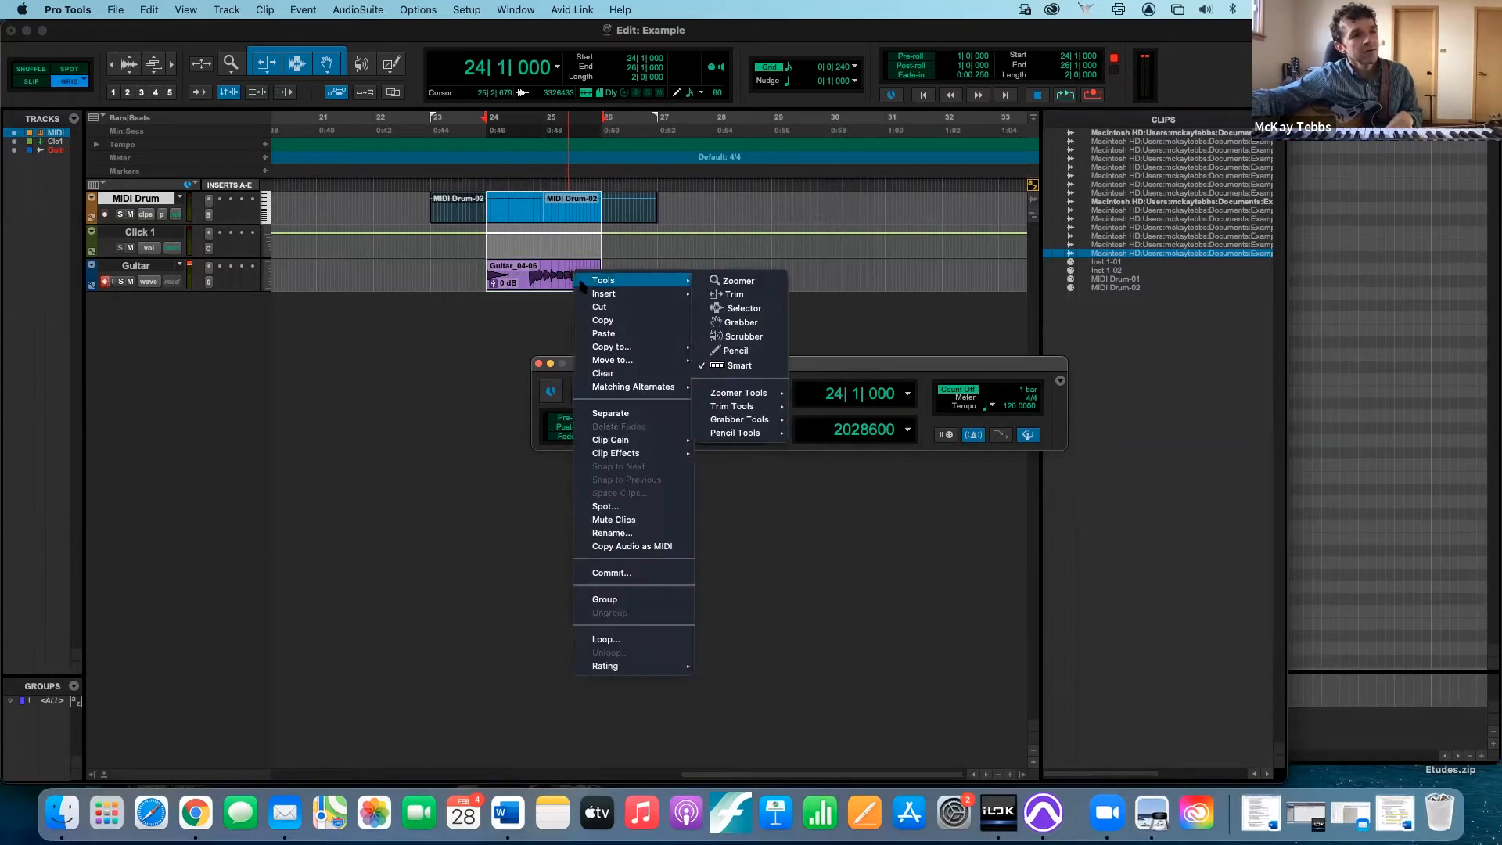
{"action": "mouse_move", "coordinate": [623, 387]}
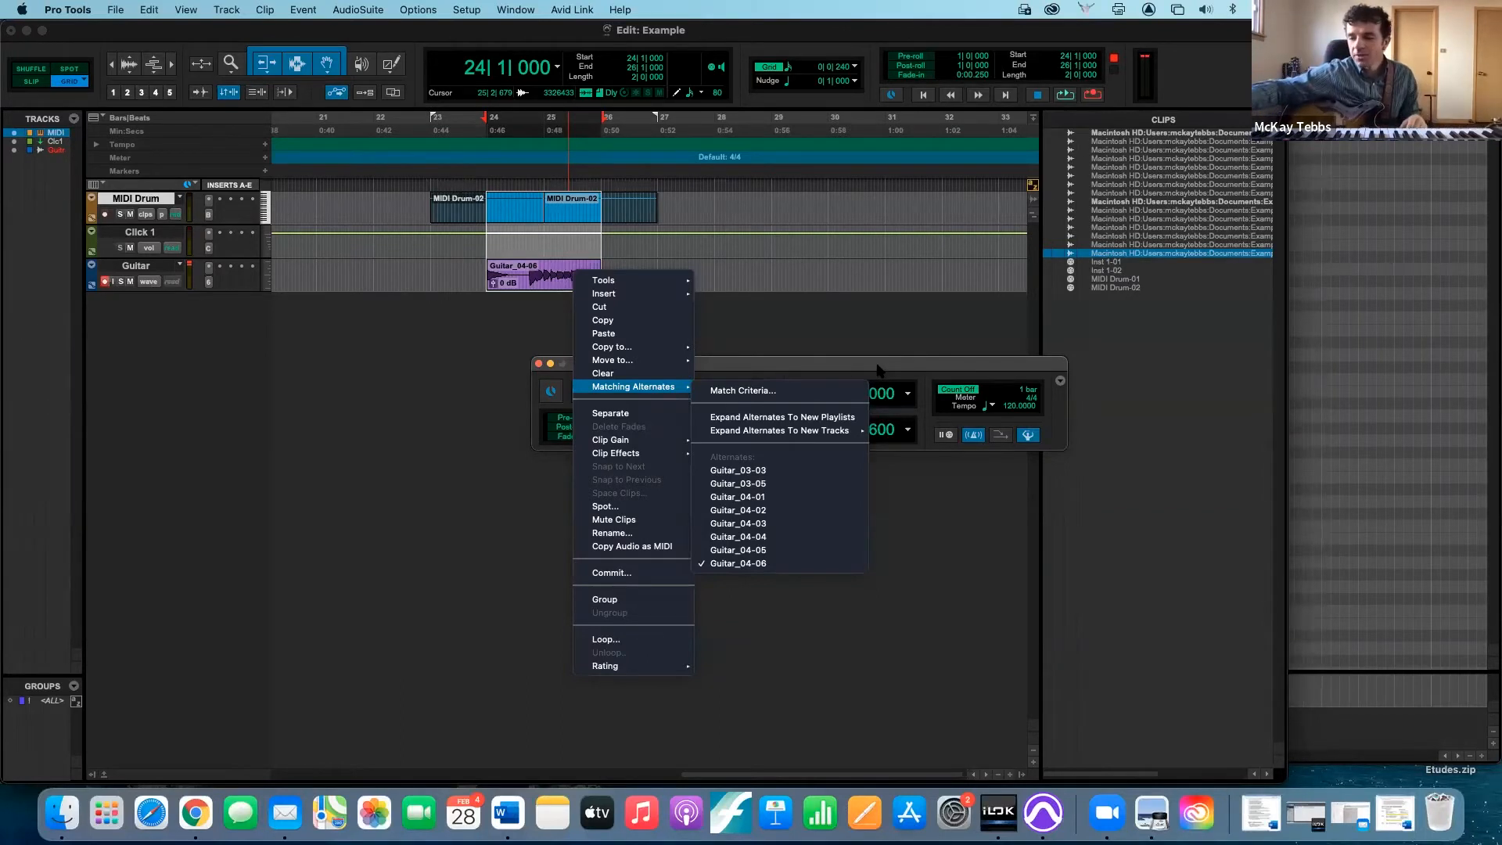
{"action": "key", "text": "Escape"}
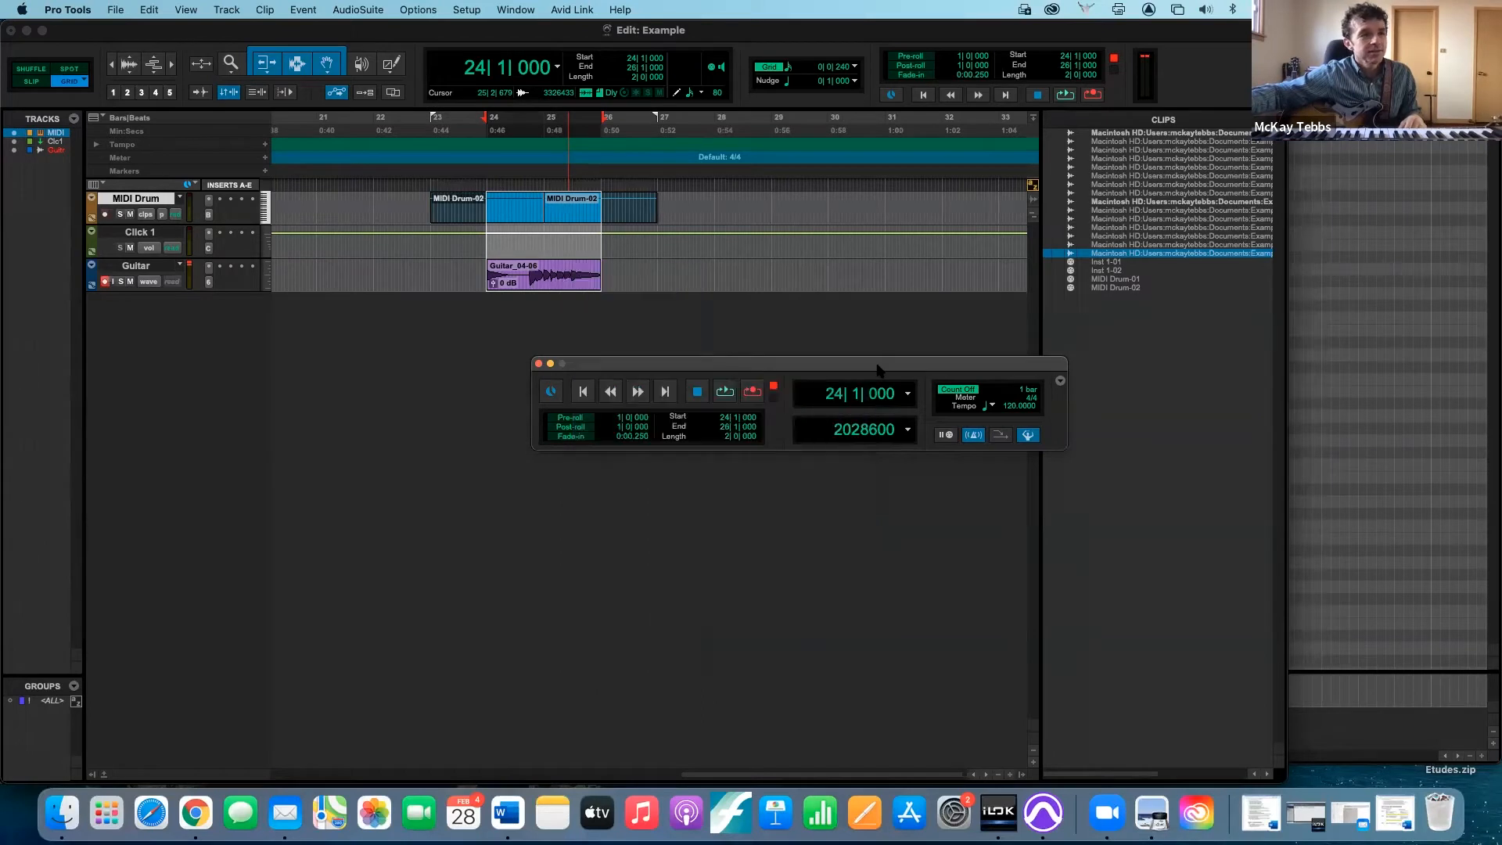
- Start loop playback and audition the alternate takes Guitar_03-03 and Guitar_03-05 in place of the Guitar clip
{"action": "left_click", "coordinate": [725, 393]}
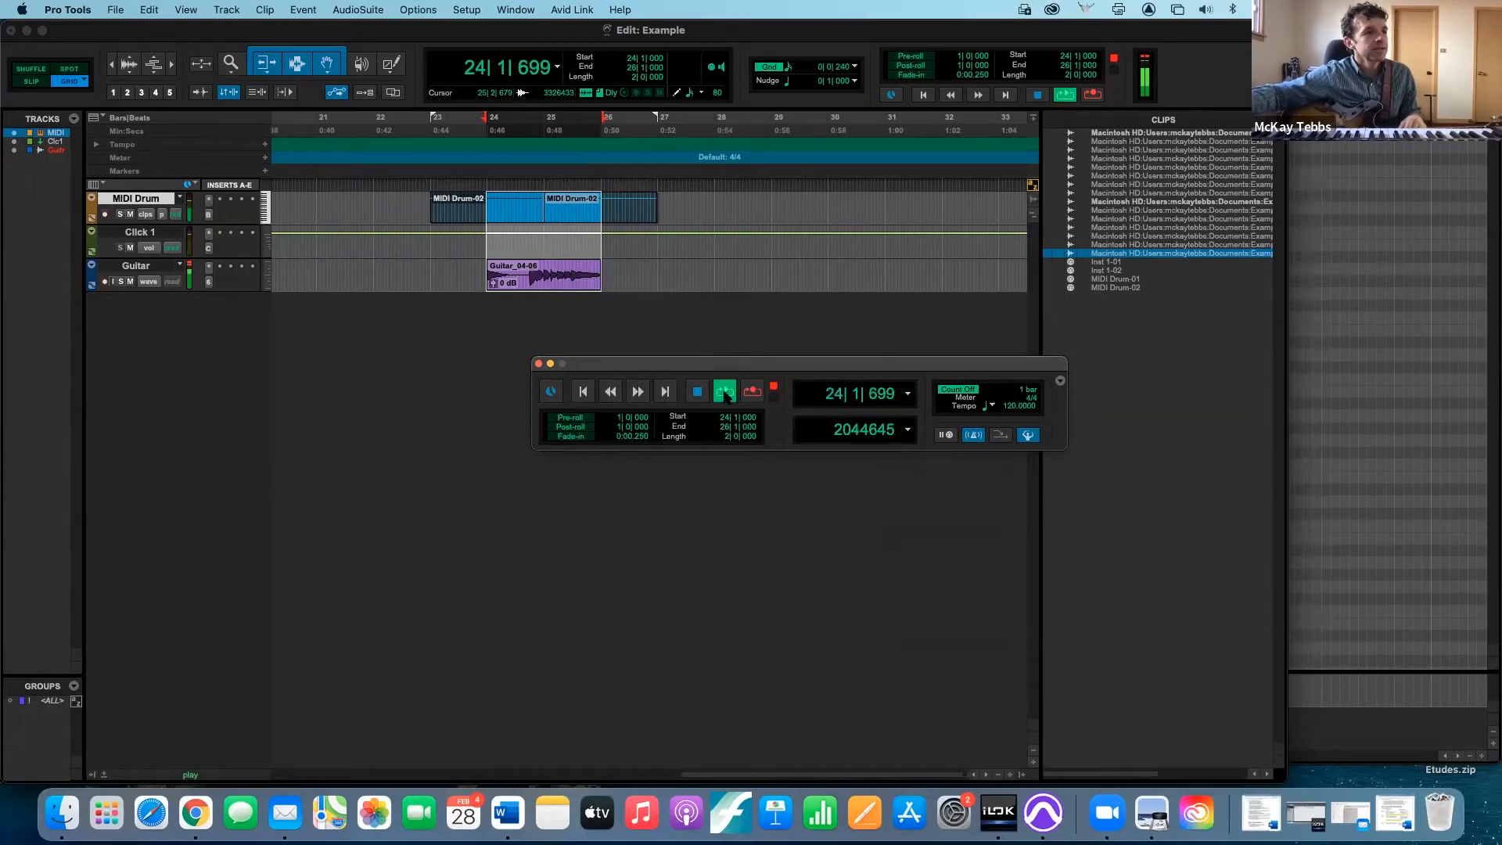
{"action": "right_click", "coordinate": [569, 277]}
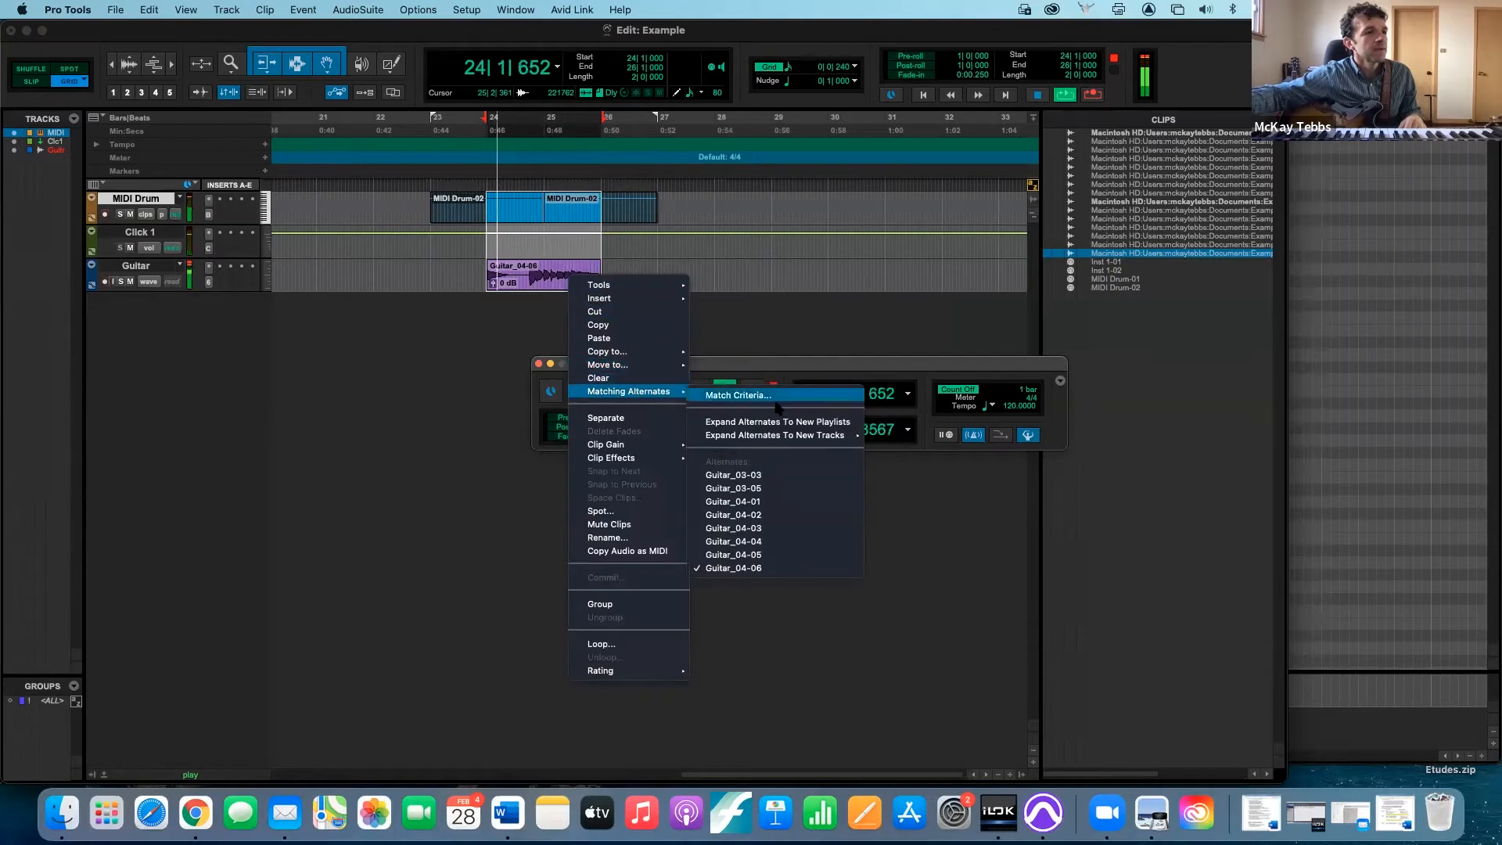
{"action": "left_click", "coordinate": [771, 479]}
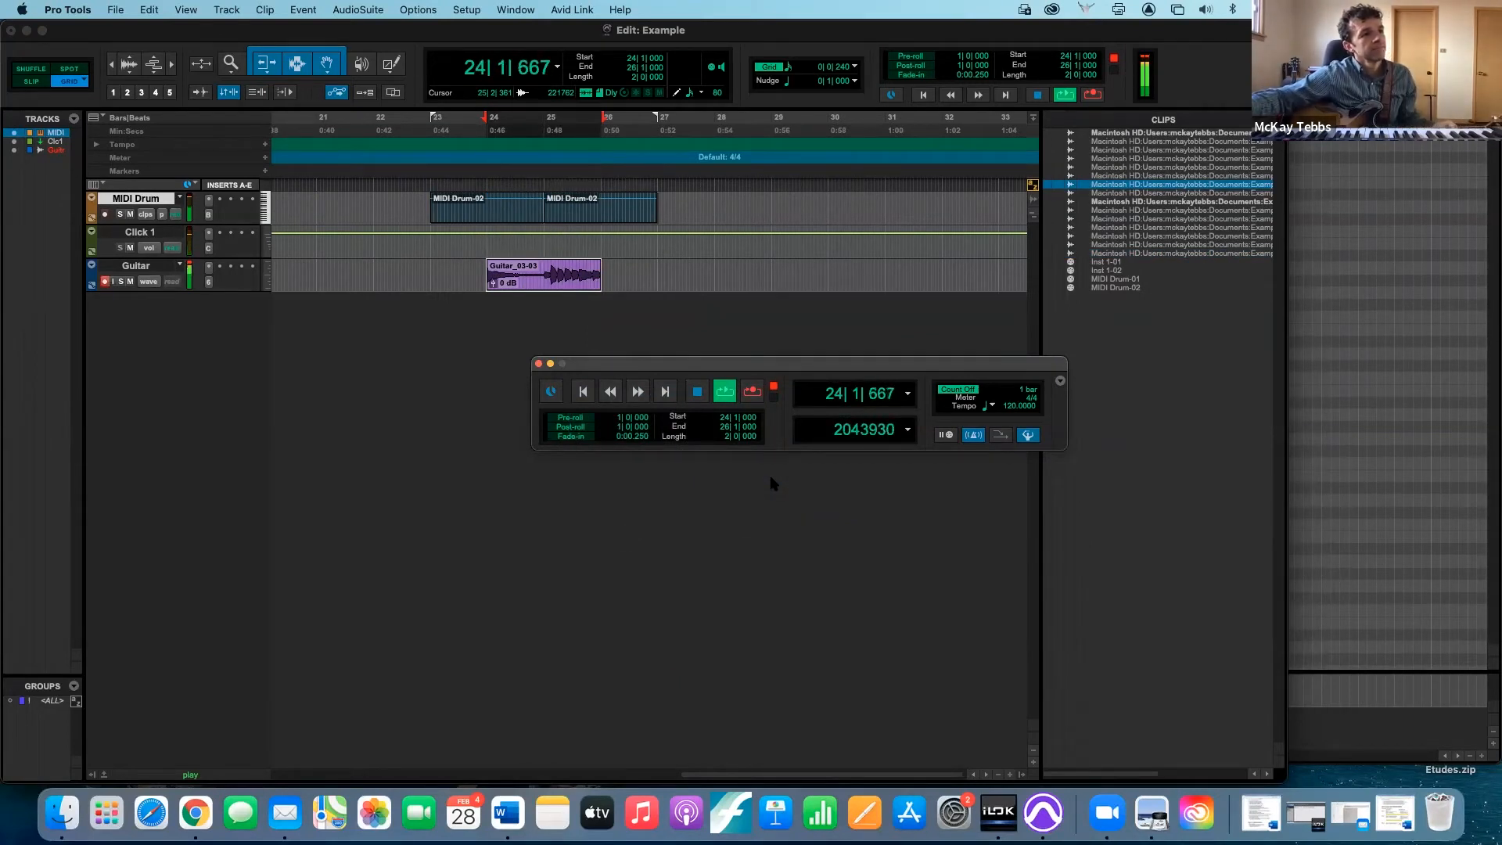
{"action": "right_click", "coordinate": [569, 275]}
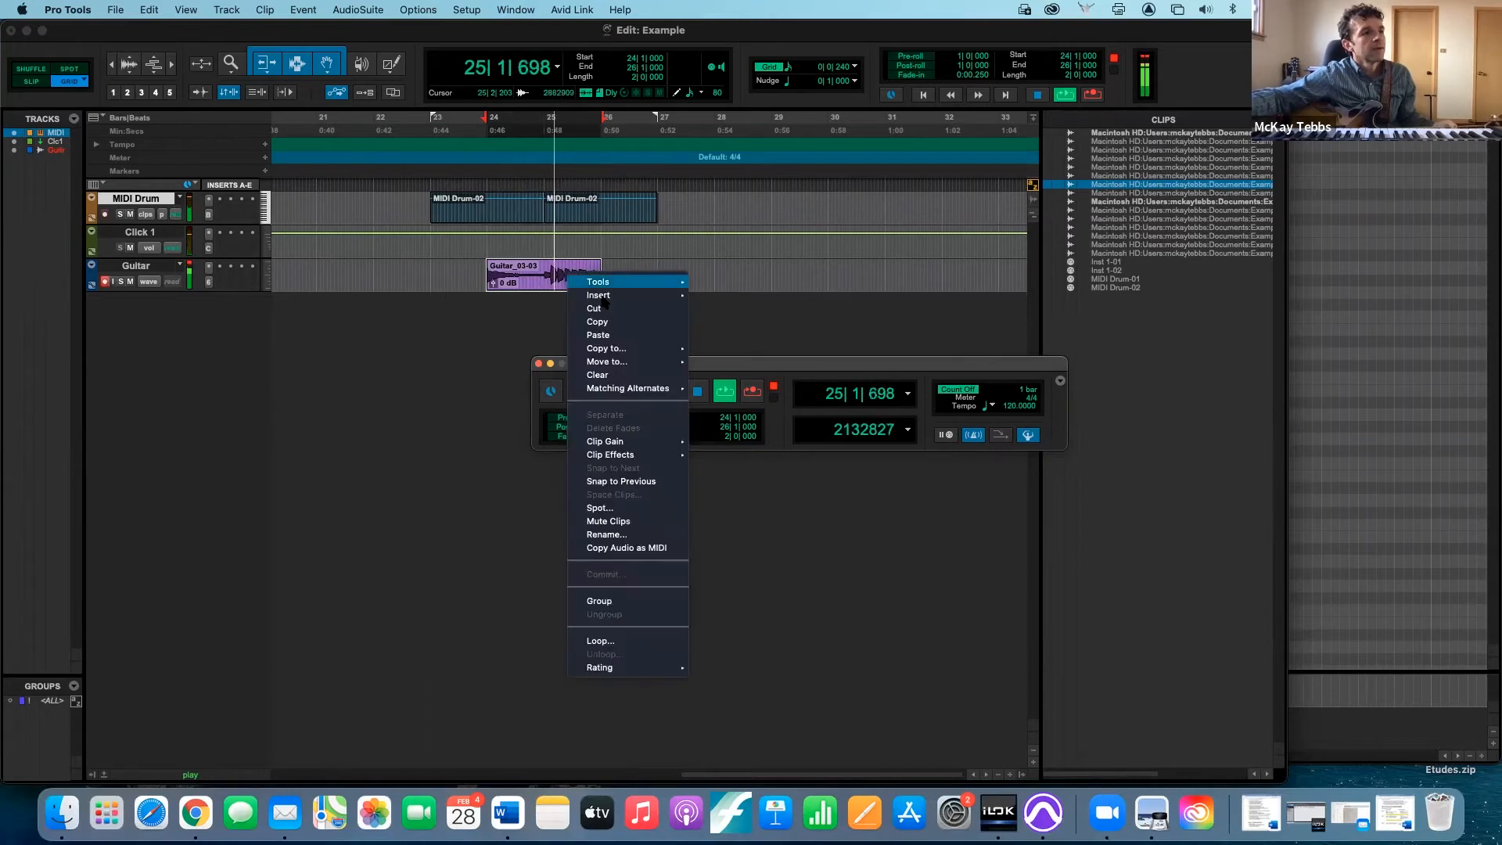
{"action": "mouse_move", "coordinate": [626, 388]}
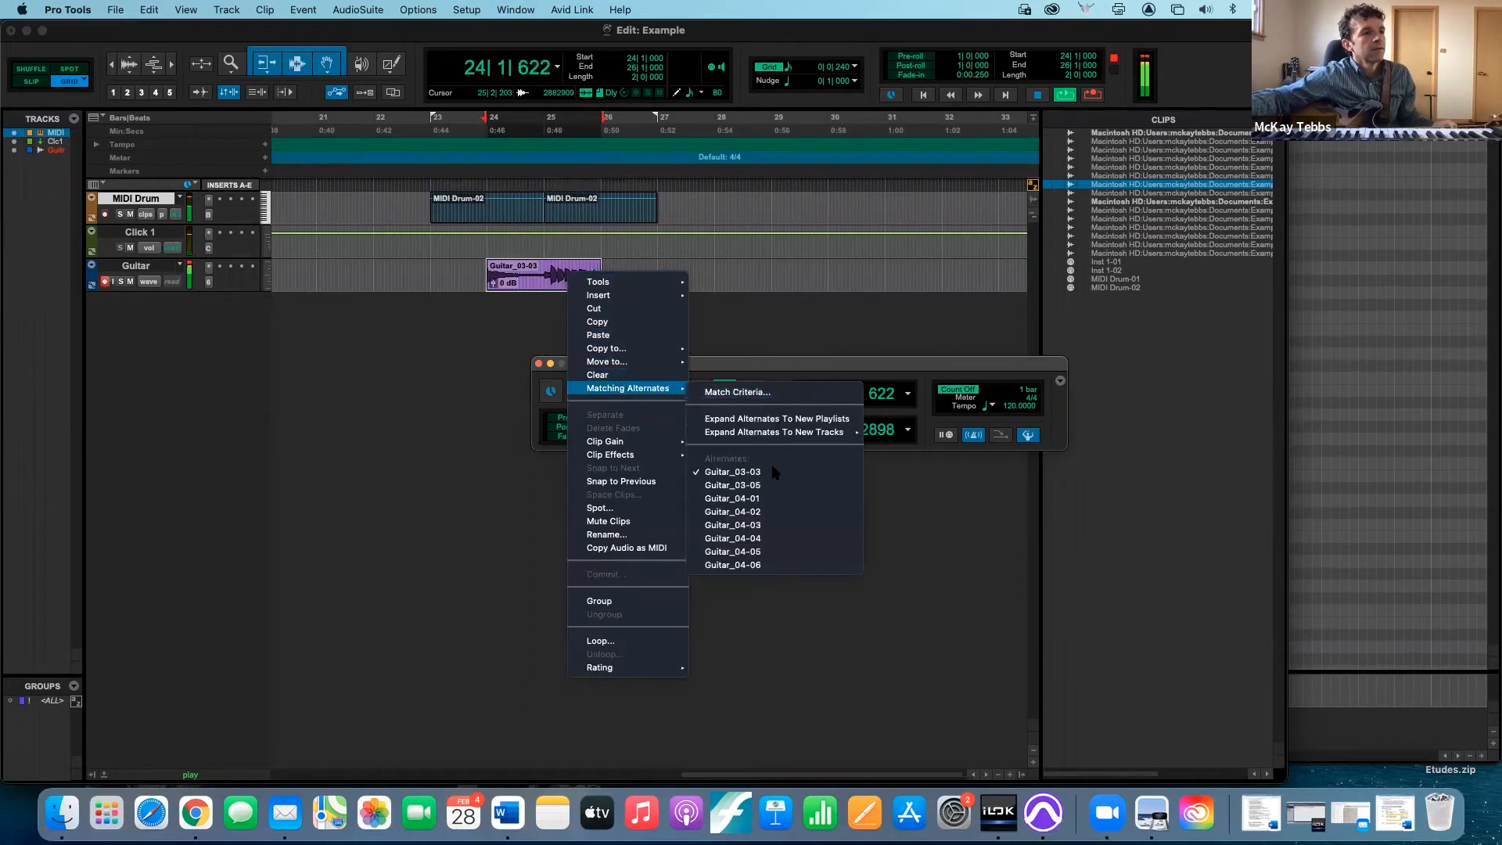
{"action": "left_click", "coordinate": [733, 486]}
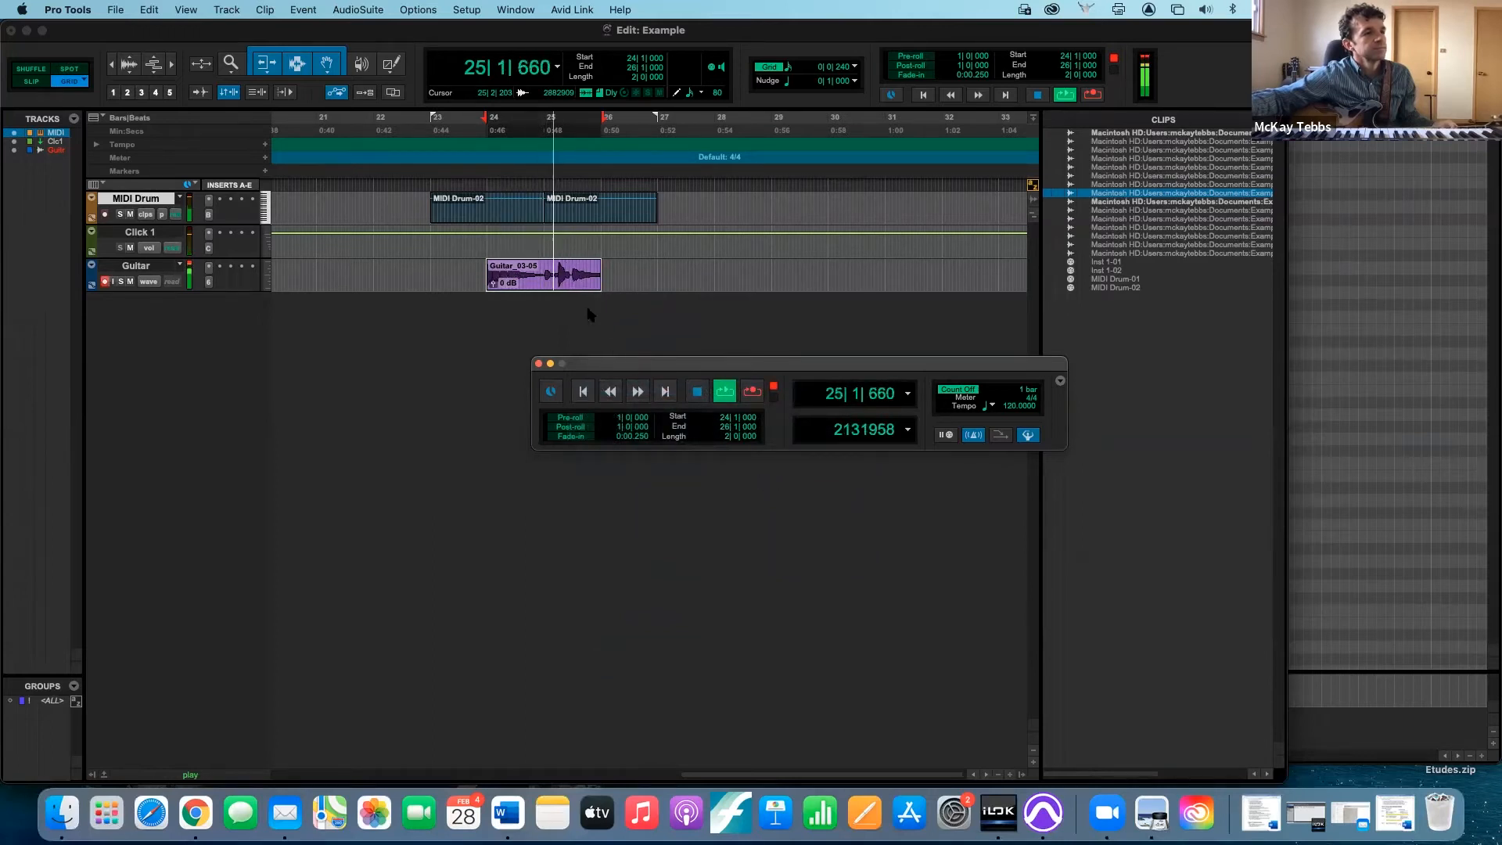
- Swap the looping Guitar clip for the alternate takes Guitar_04-01 and Guitar_04-02 in turn to compare them
{"action": "right_click", "coordinate": [583, 277]}
{"action": "mouse_move", "coordinate": [641, 391]}
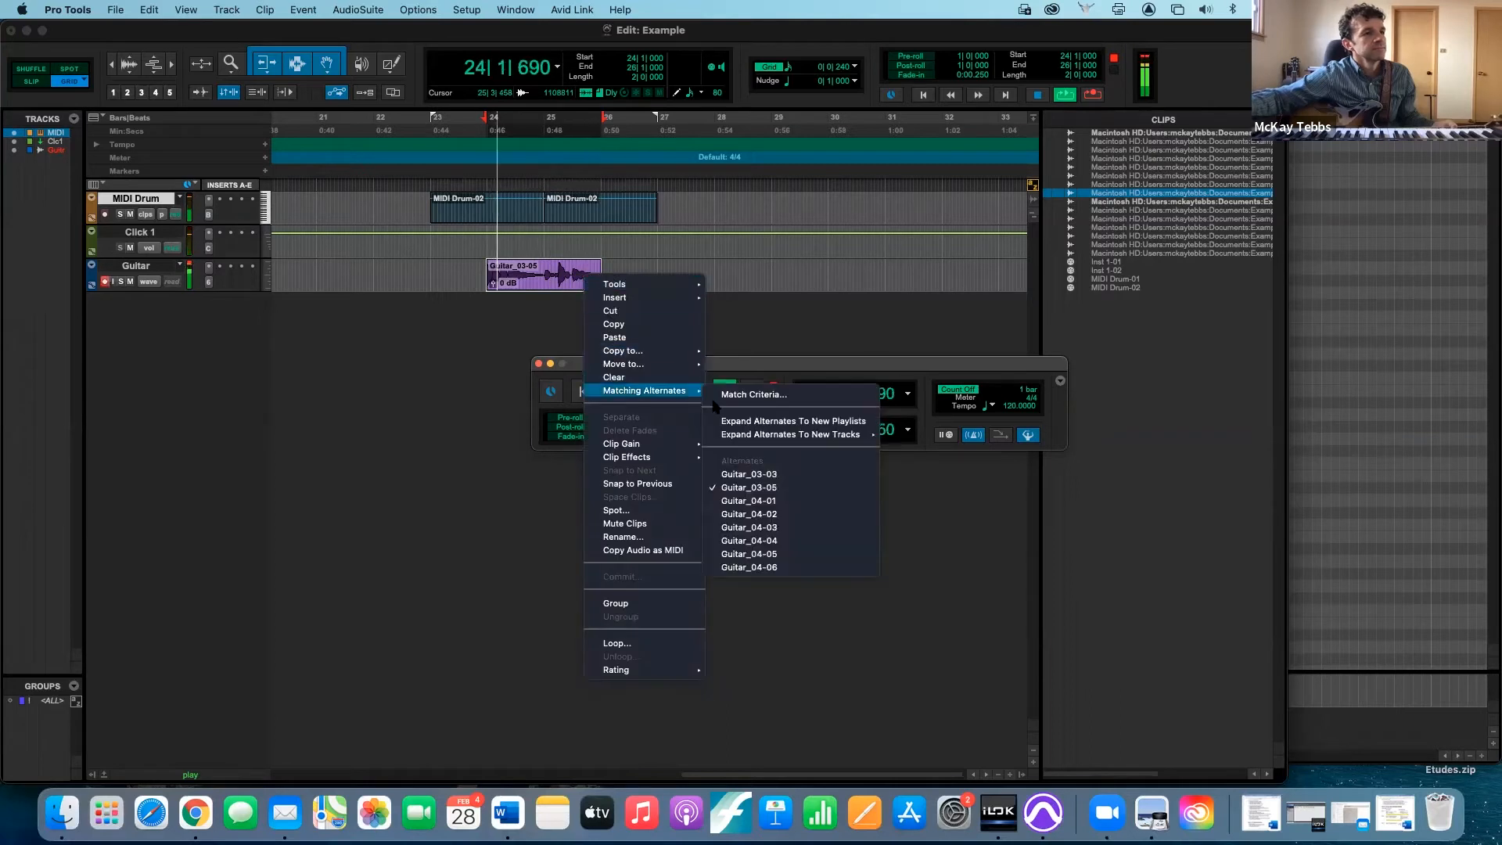
{"action": "left_click", "coordinate": [786, 502]}
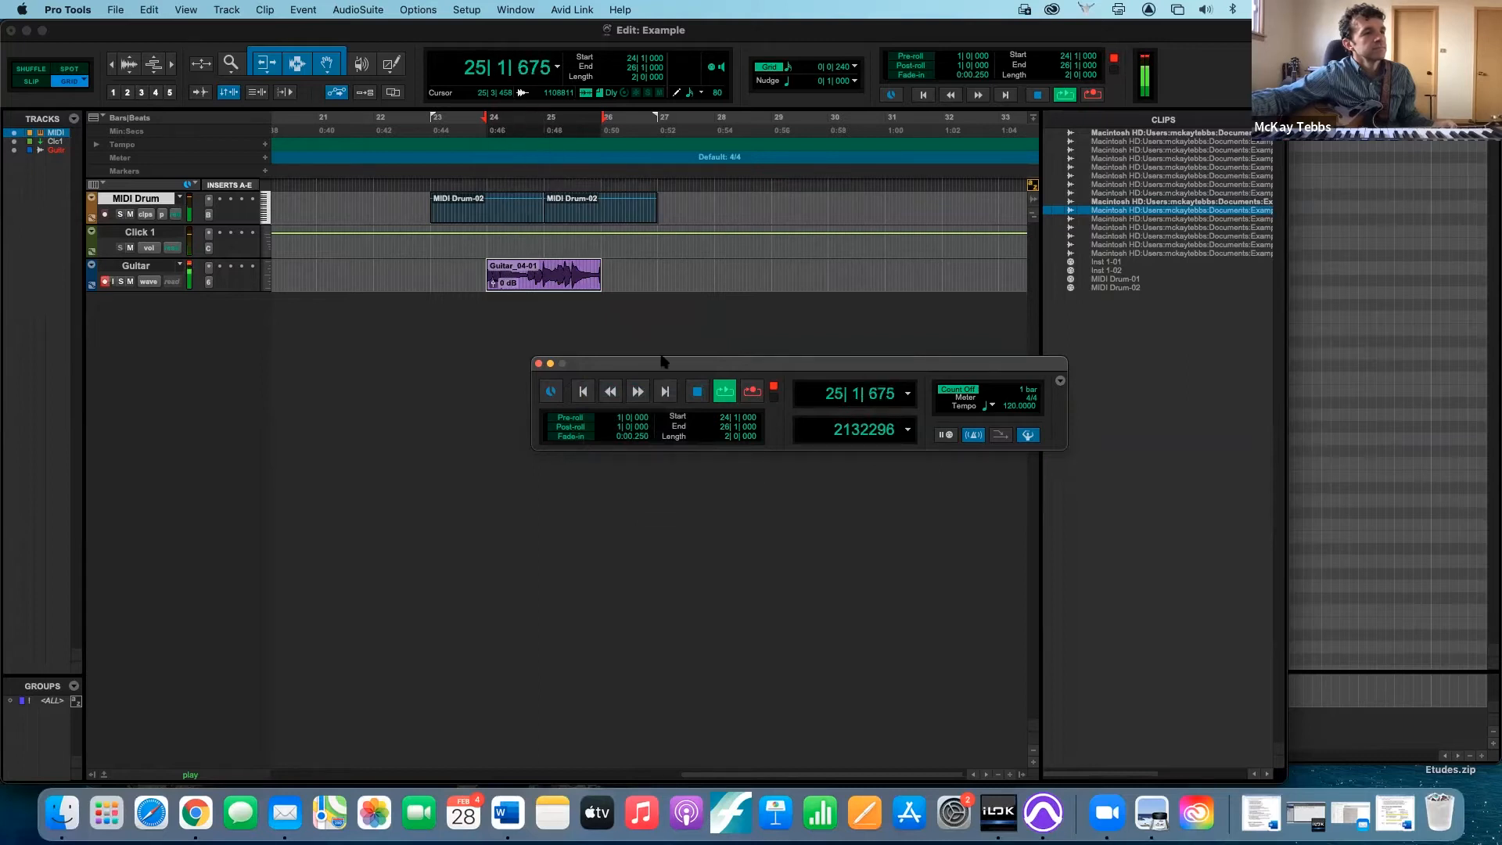
{"action": "right_click", "coordinate": [576, 276]}
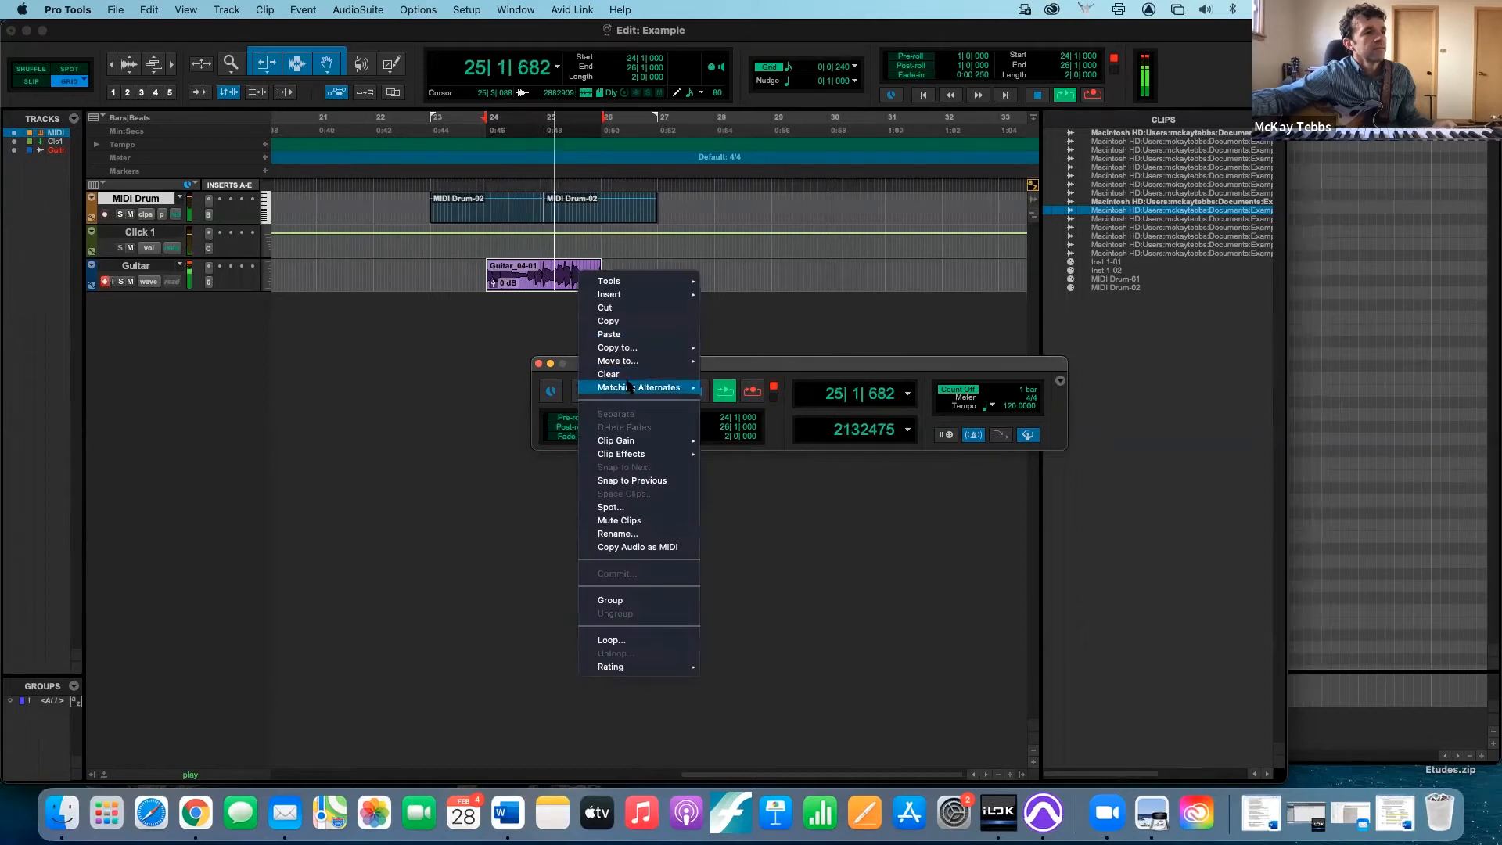
{"action": "mouse_move", "coordinate": [642, 387]}
{"action": "left_click", "coordinate": [763, 510]}
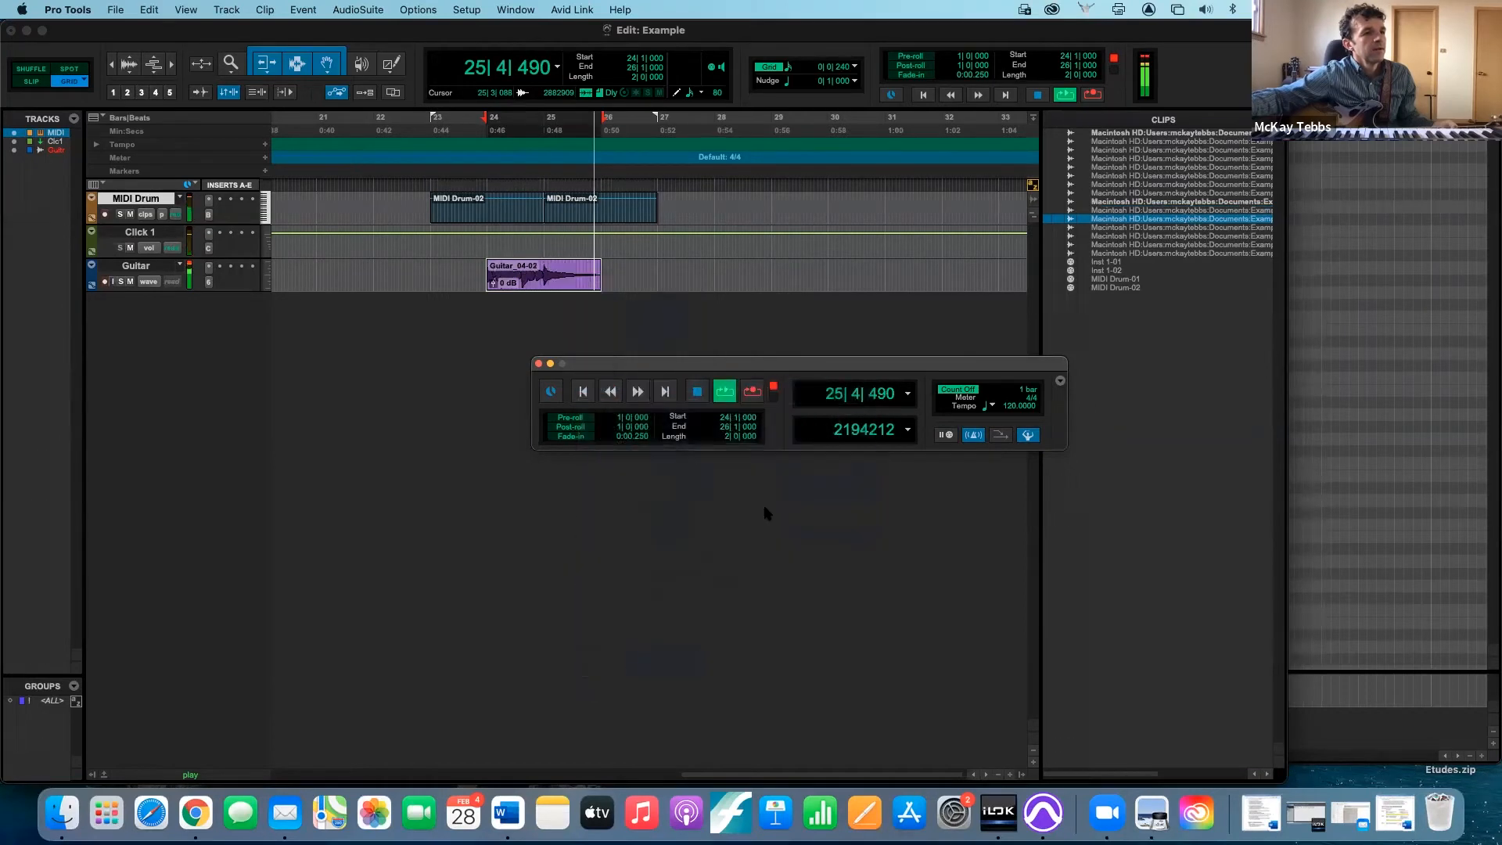
- Switch the looping Guitar clip to the alternate take Guitar_04-03, stop playback, and check the full file names in the Clips list
{"action": "right_click", "coordinate": [588, 277]}
{"action": "mouse_move", "coordinate": [672, 389]}
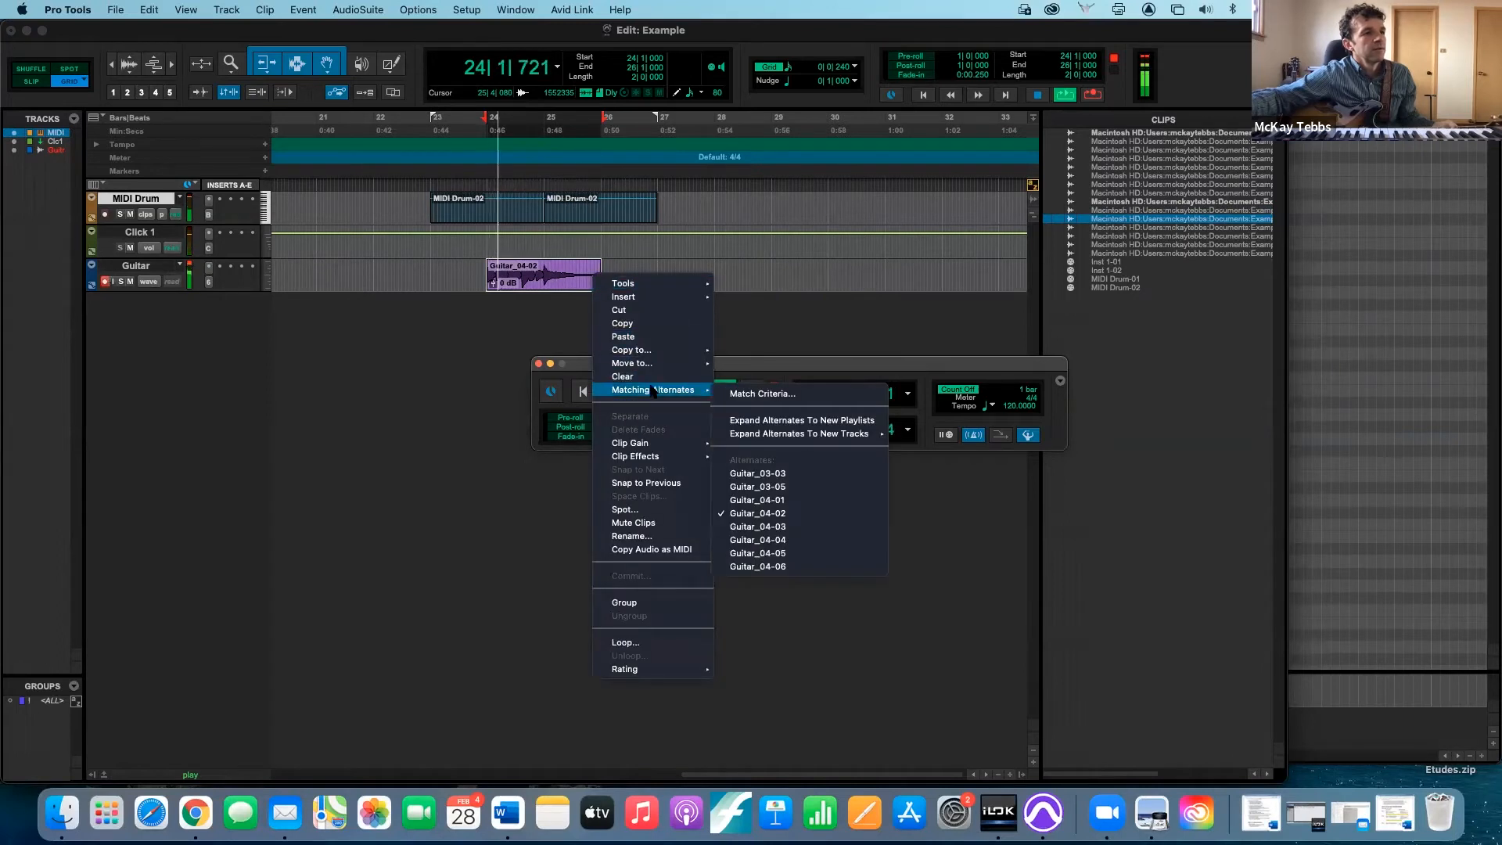
{"action": "left_click", "coordinate": [802, 529]}
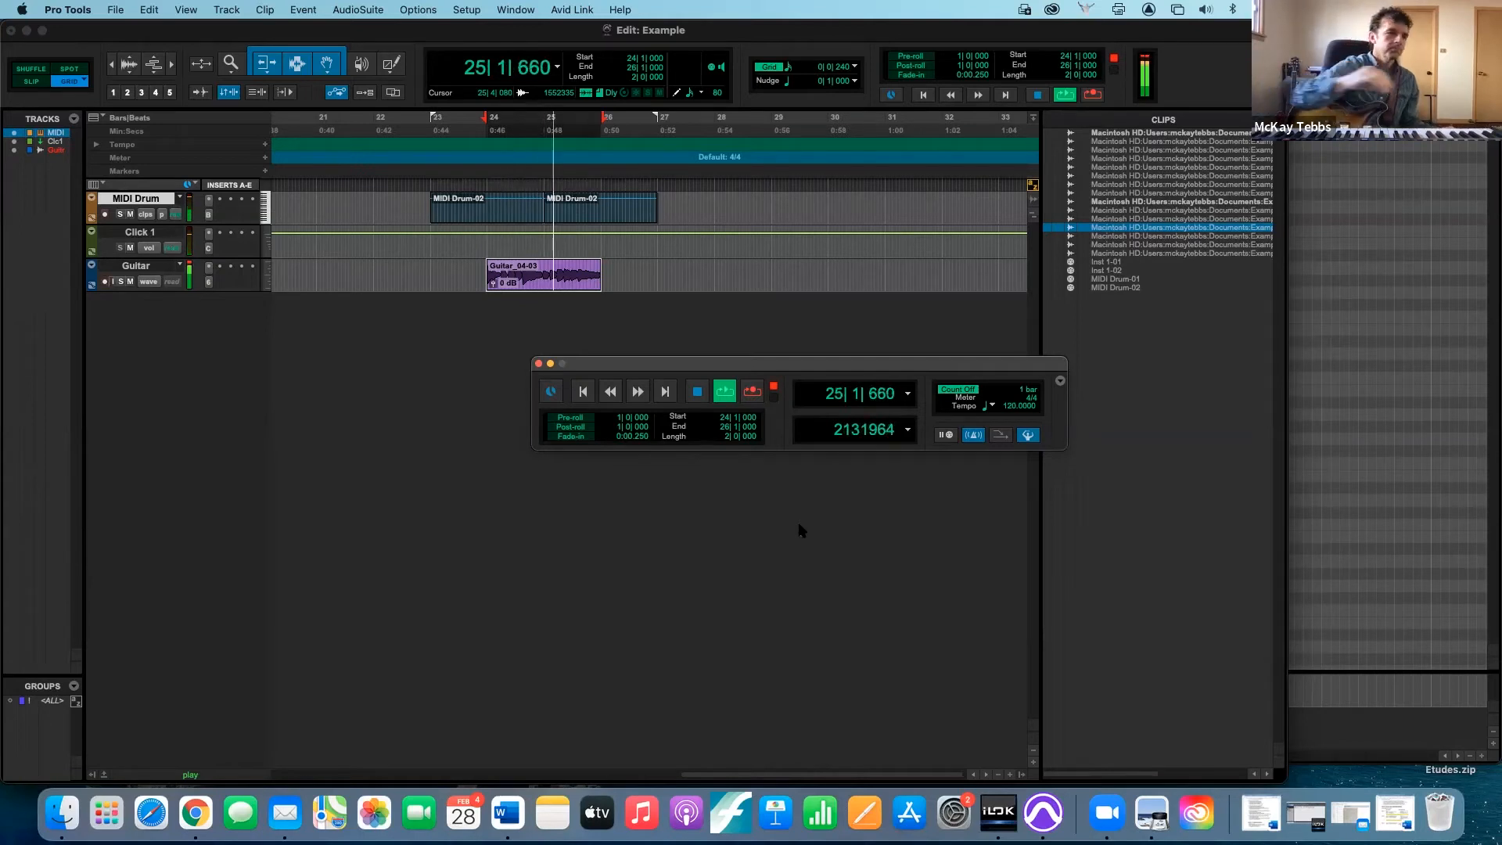
{"action": "key", "text": "space"}
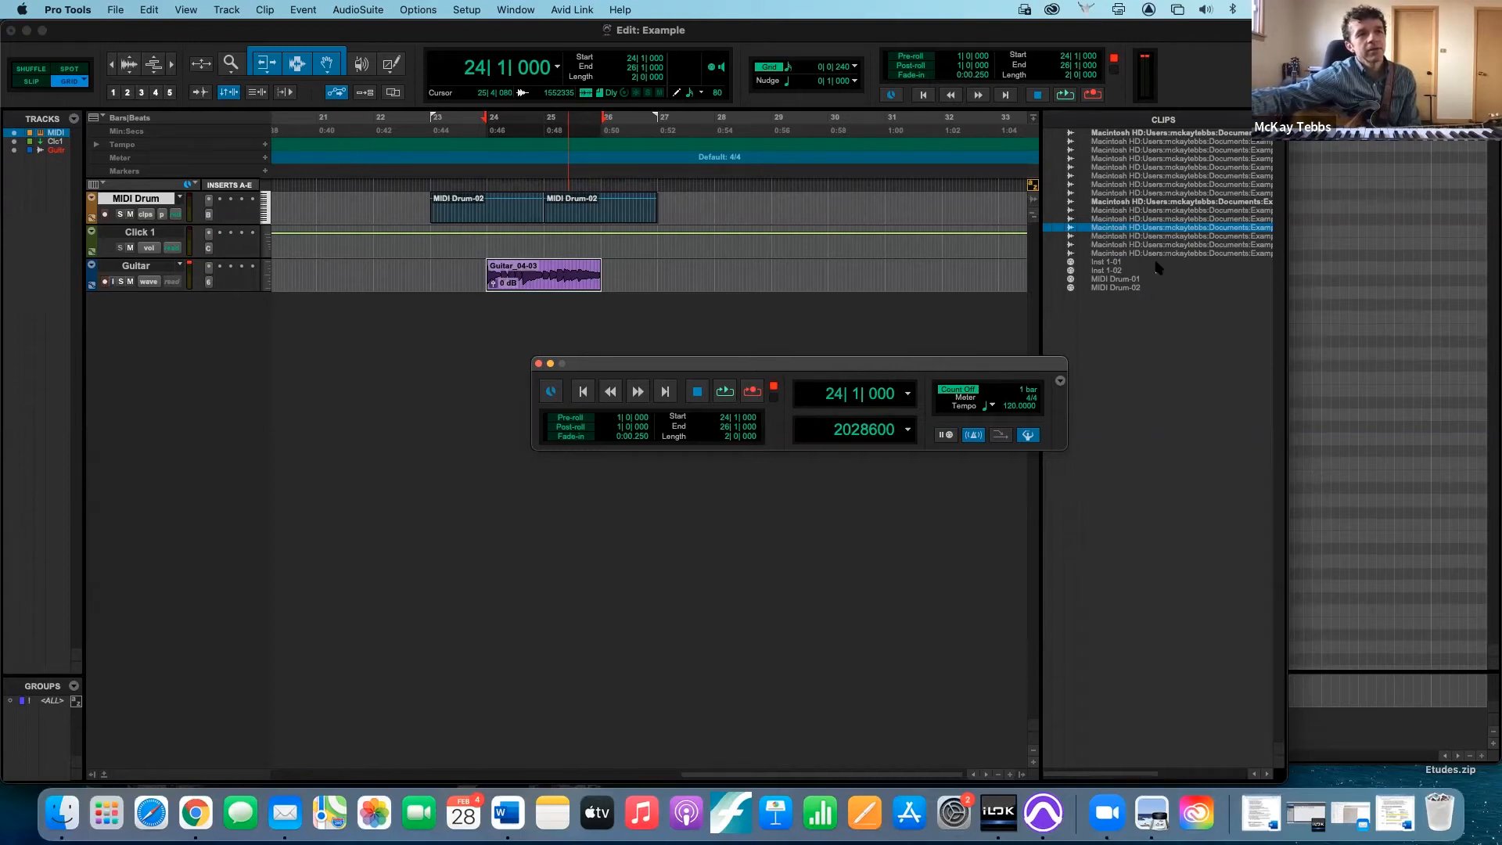
{"action": "scroll", "coordinate": [1173, 238], "scroll_direction": "right", "scroll_amount": 5}
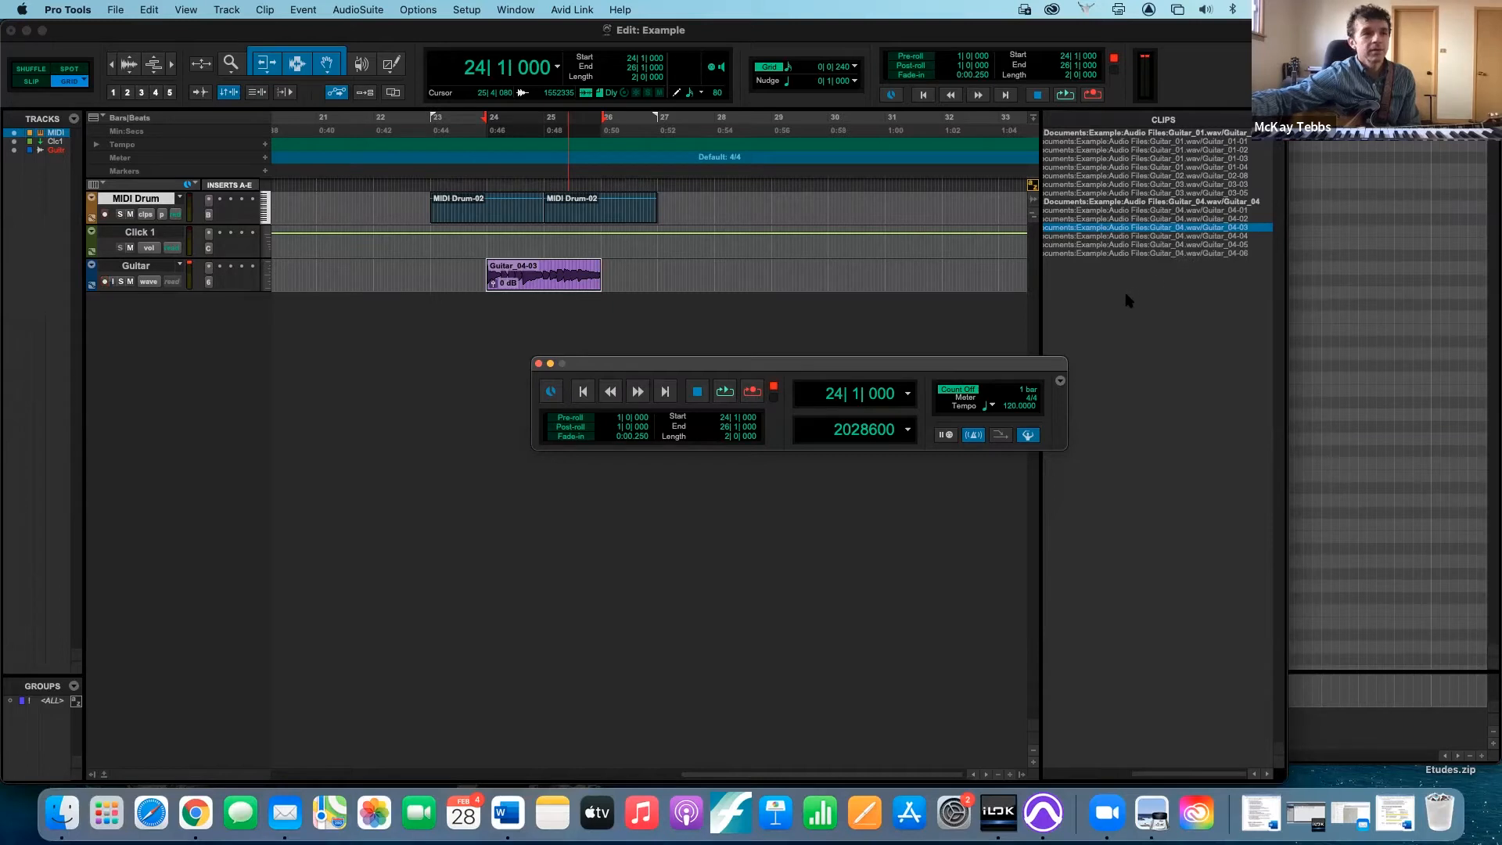
{"action": "scroll", "coordinate": [1127, 301], "scroll_direction": "left", "scroll_amount": 5}
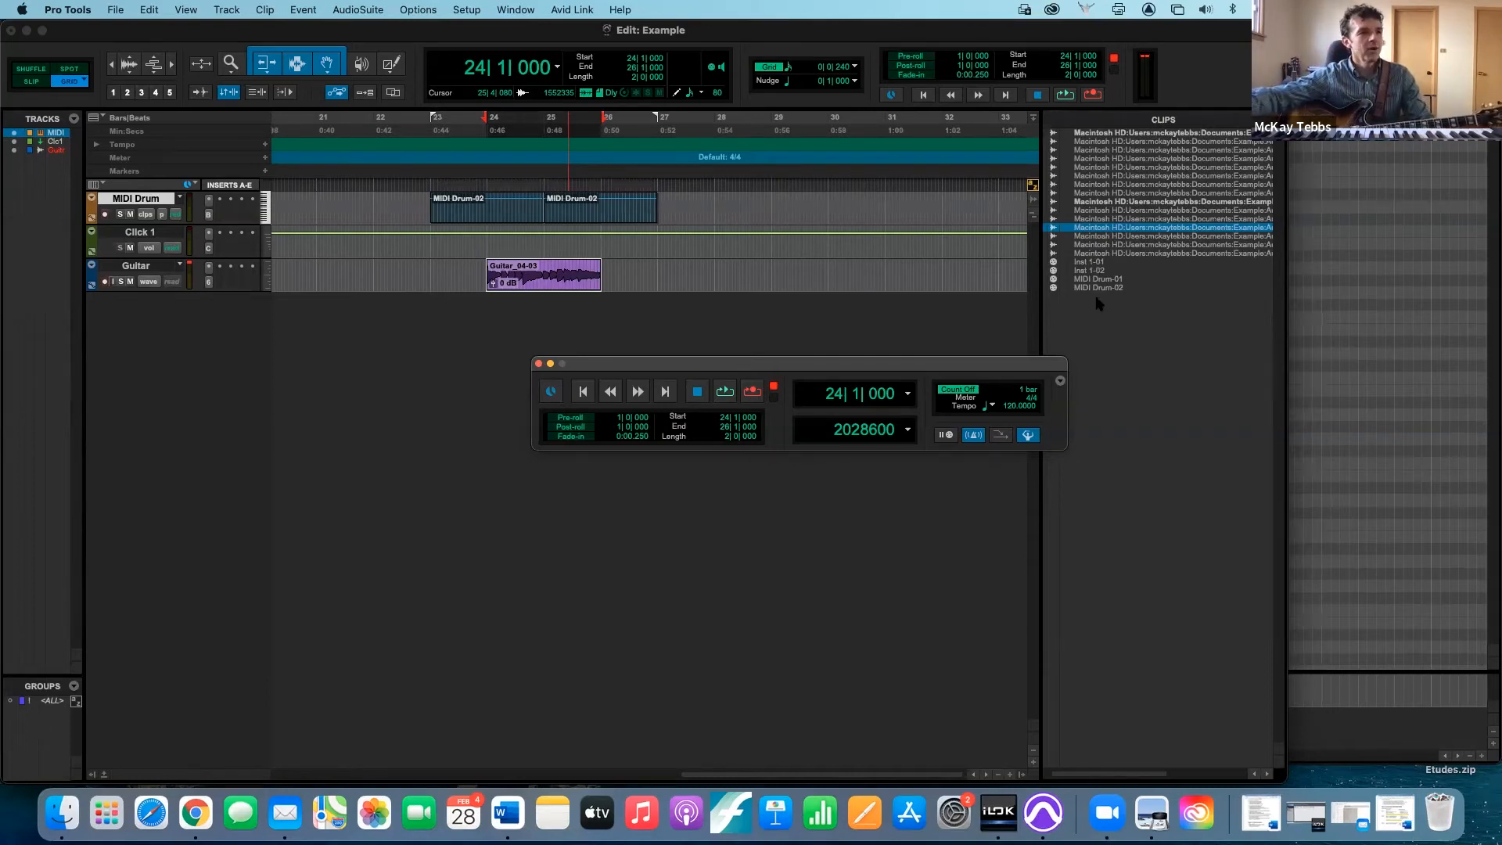
- Set the record mode back to Normal and disarm recording on the Guitar track
{"action": "right_click", "coordinate": [753, 394]}
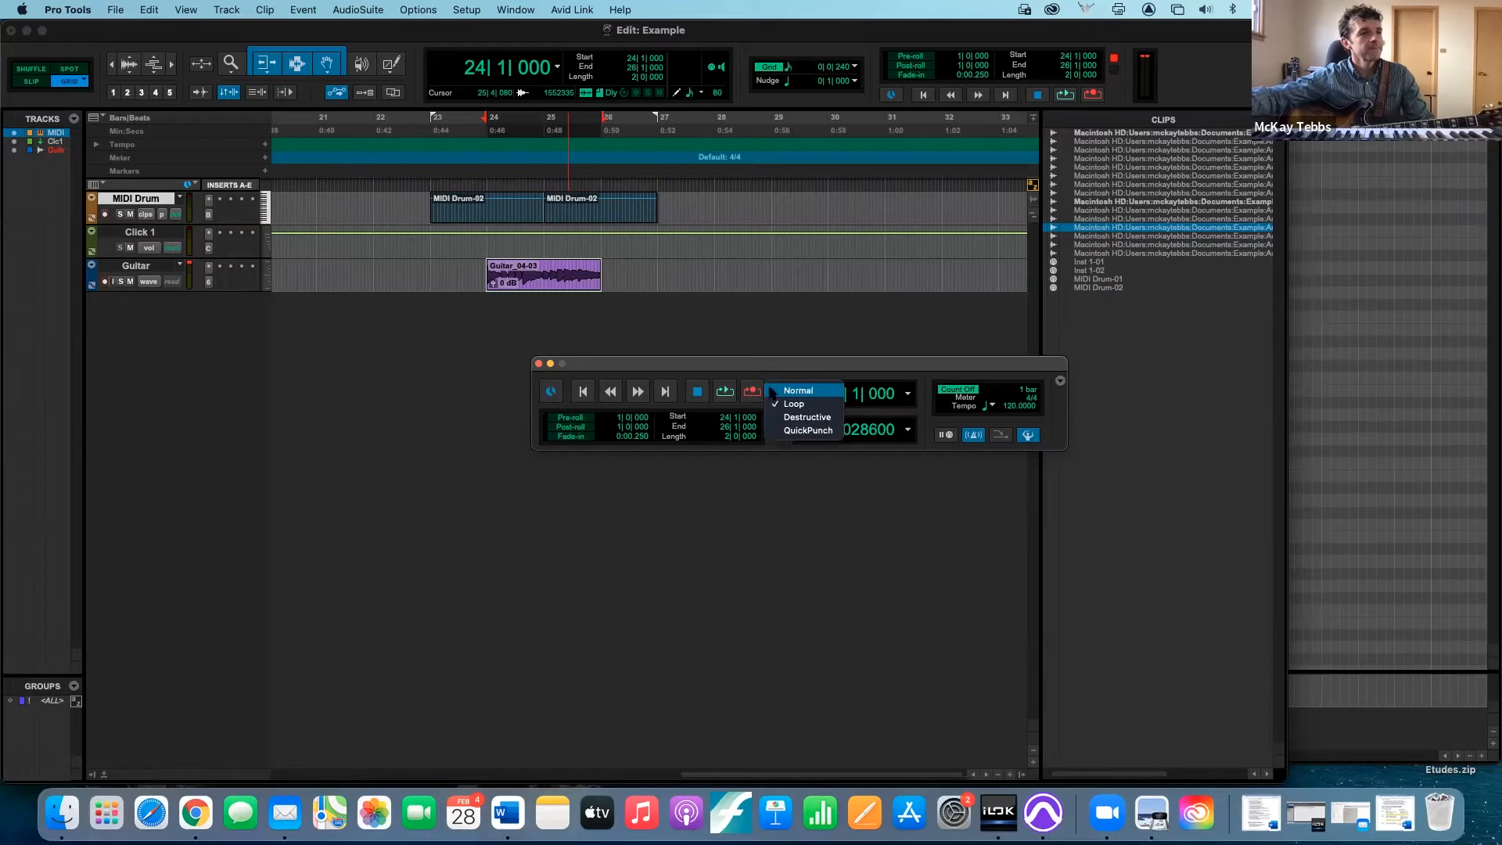
{"action": "left_click", "coordinate": [787, 391]}
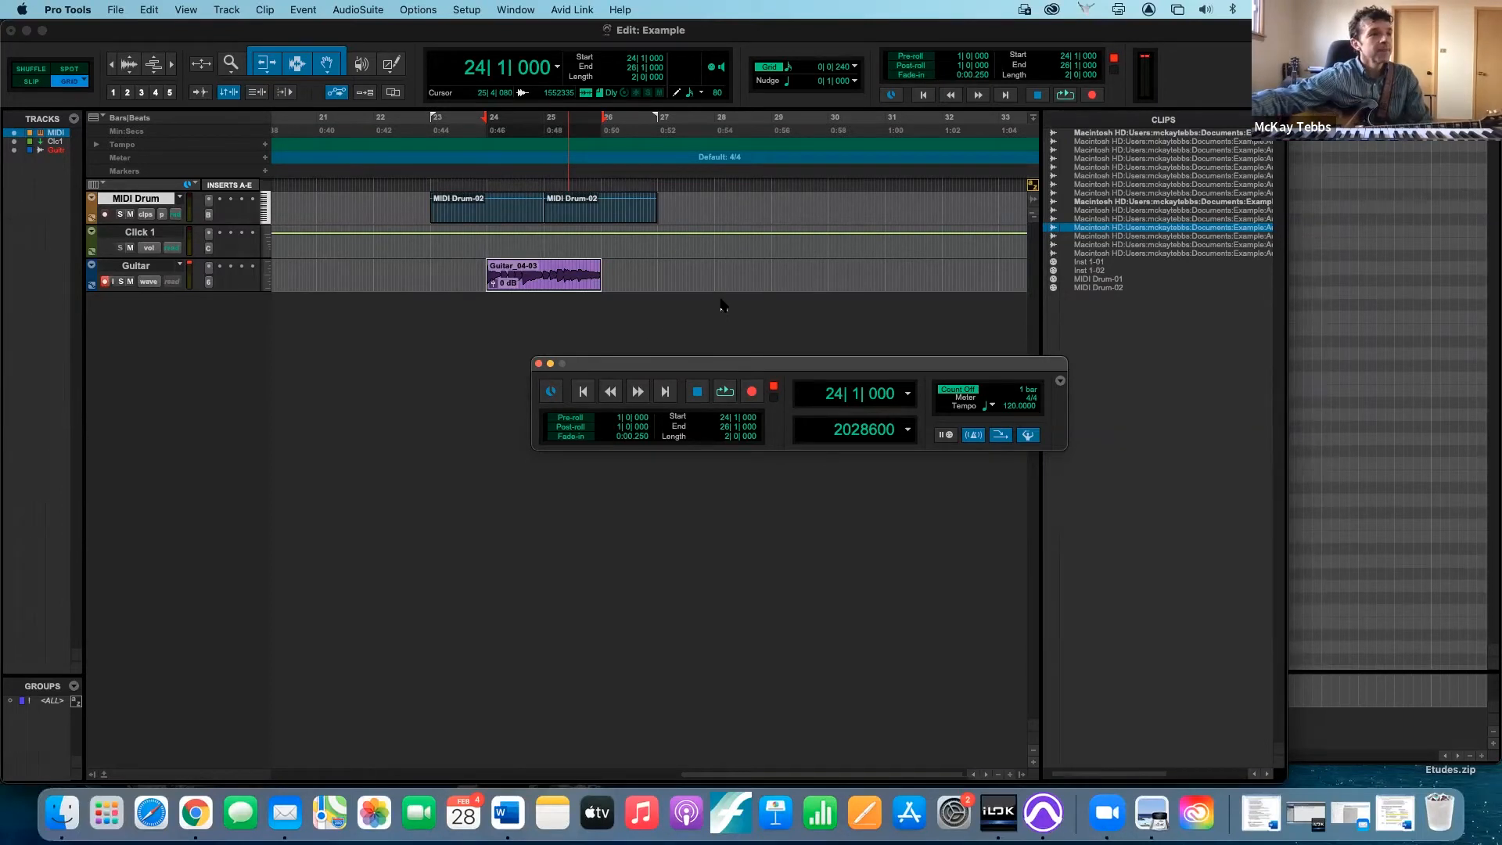
{"action": "left_click", "coordinate": [106, 283]}
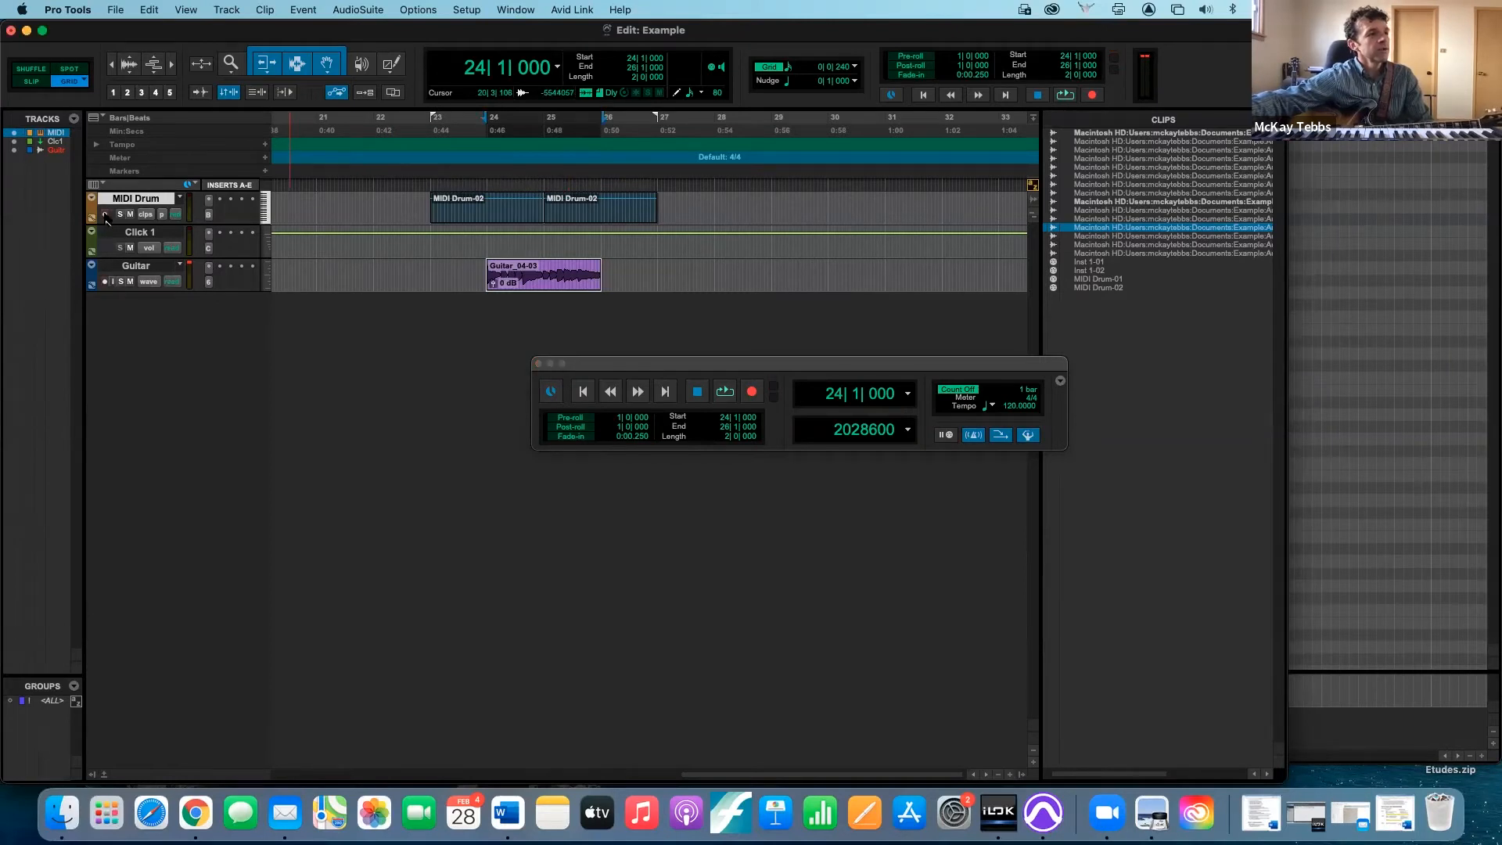
- Record-arm the MIDI Drum track and record a two-bar MIDI take from bar 29 to bar 31
{"action": "left_click", "coordinate": [105, 214]}
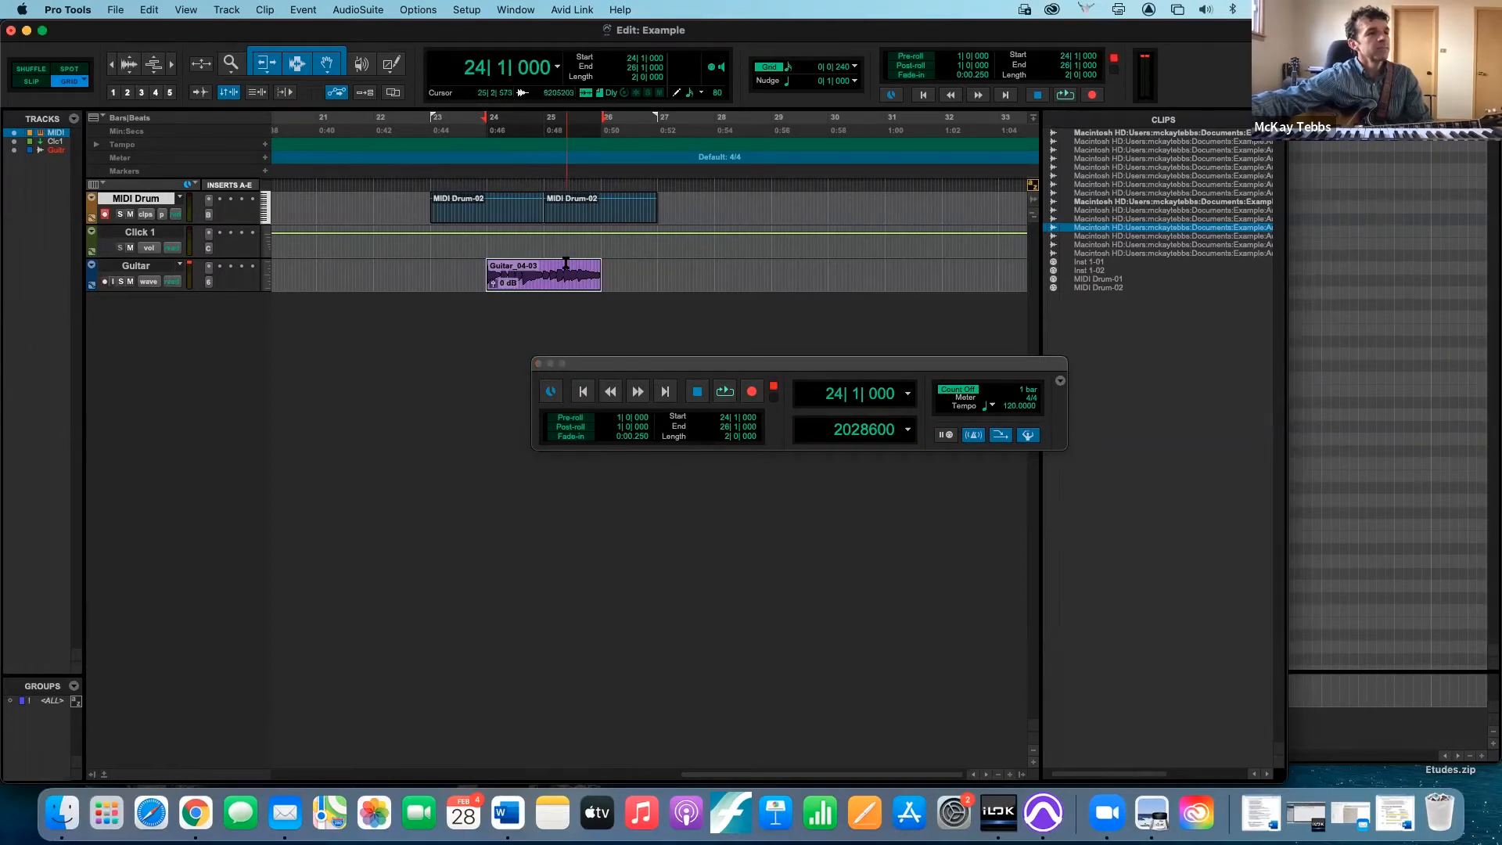
{"action": "left_click", "coordinate": [770, 198]}
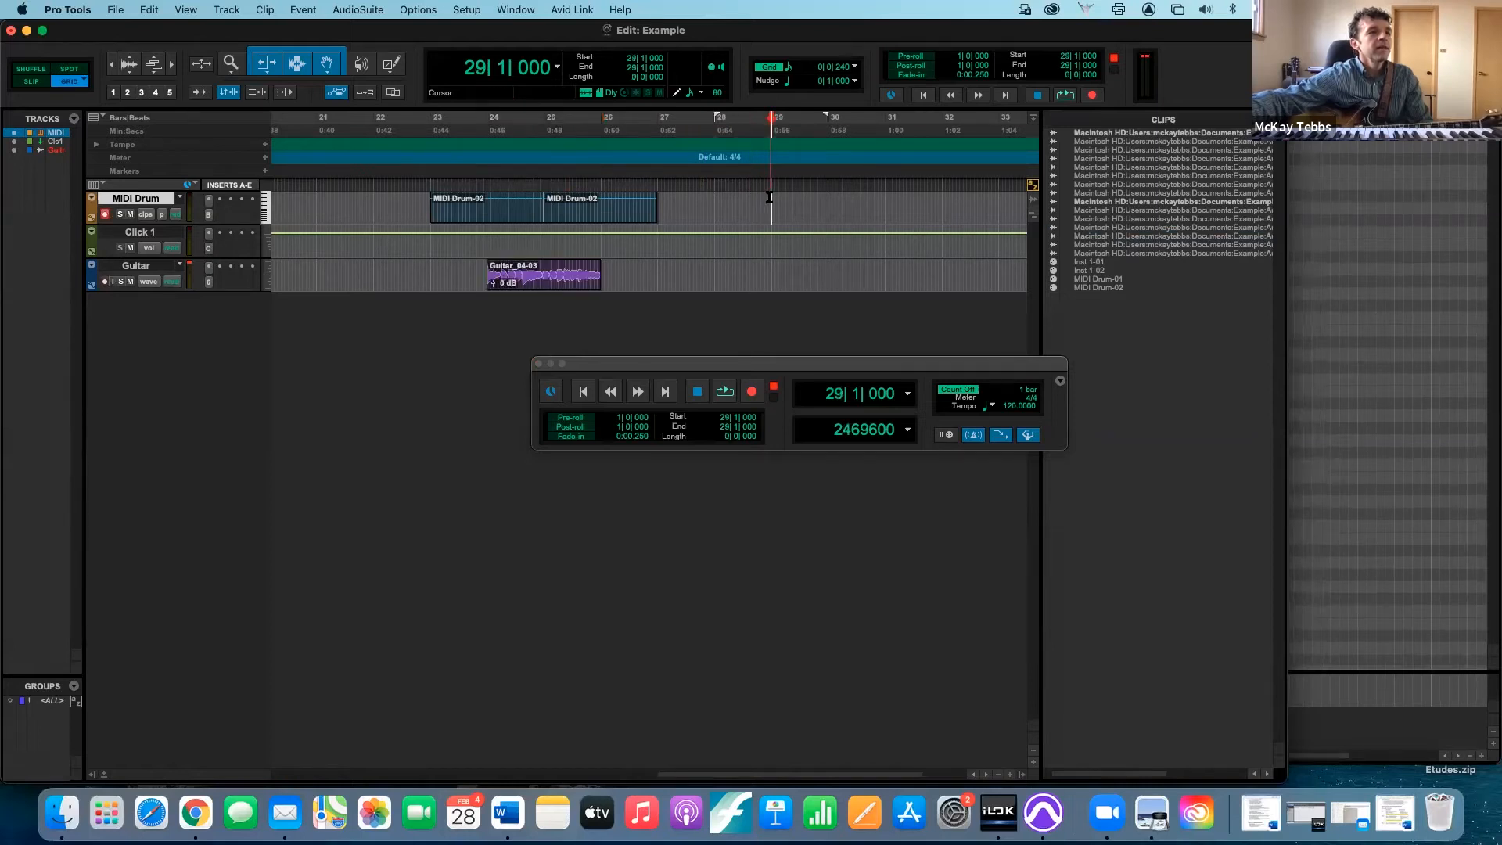
{"action": "left_click_drag", "start_coordinate": [774, 117], "coordinate": [886, 123]}
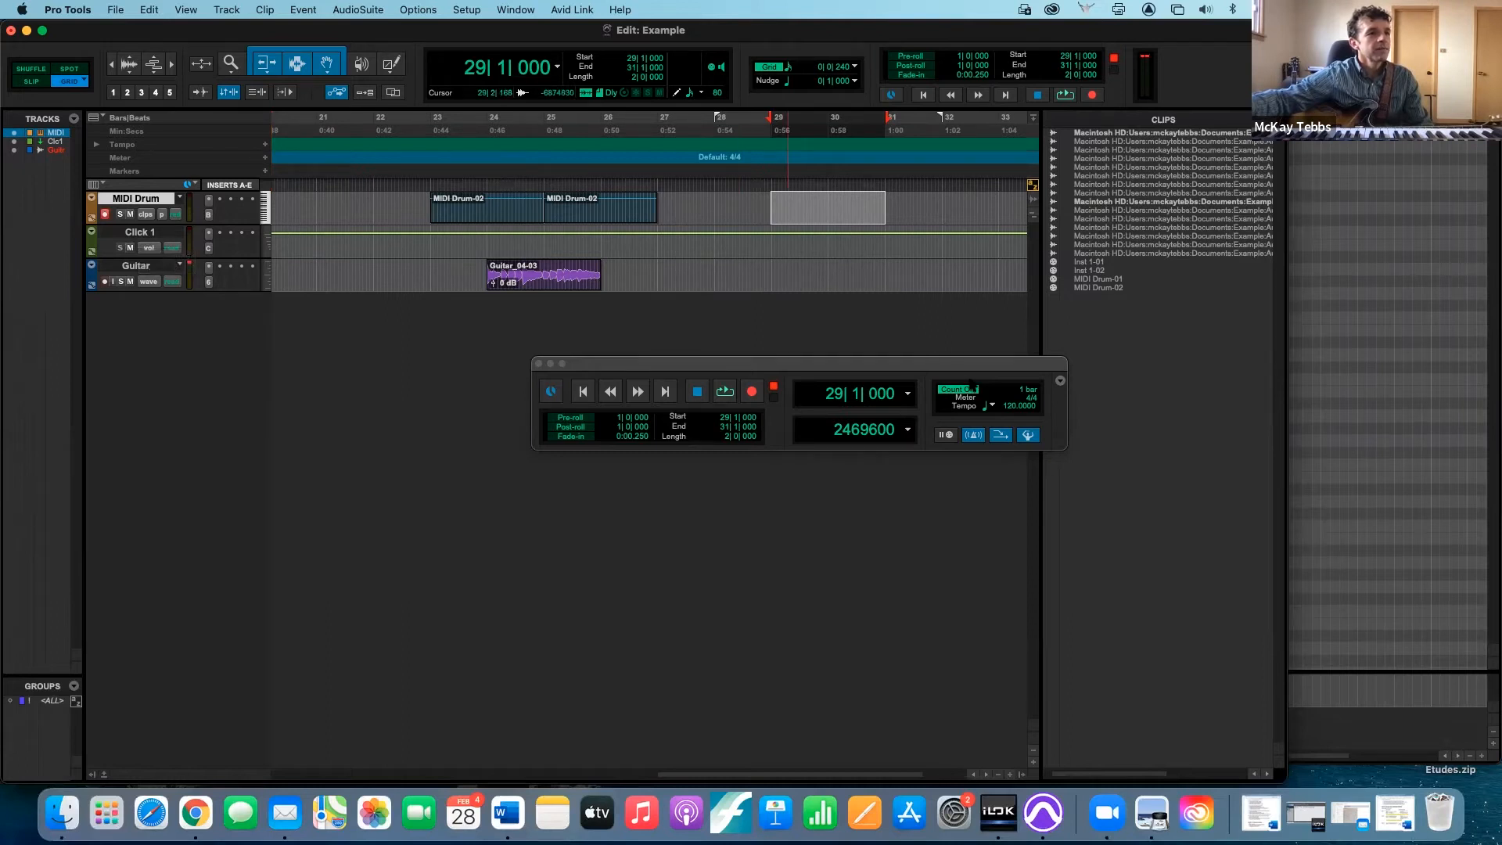
{"action": "left_click", "coordinate": [753, 394]}
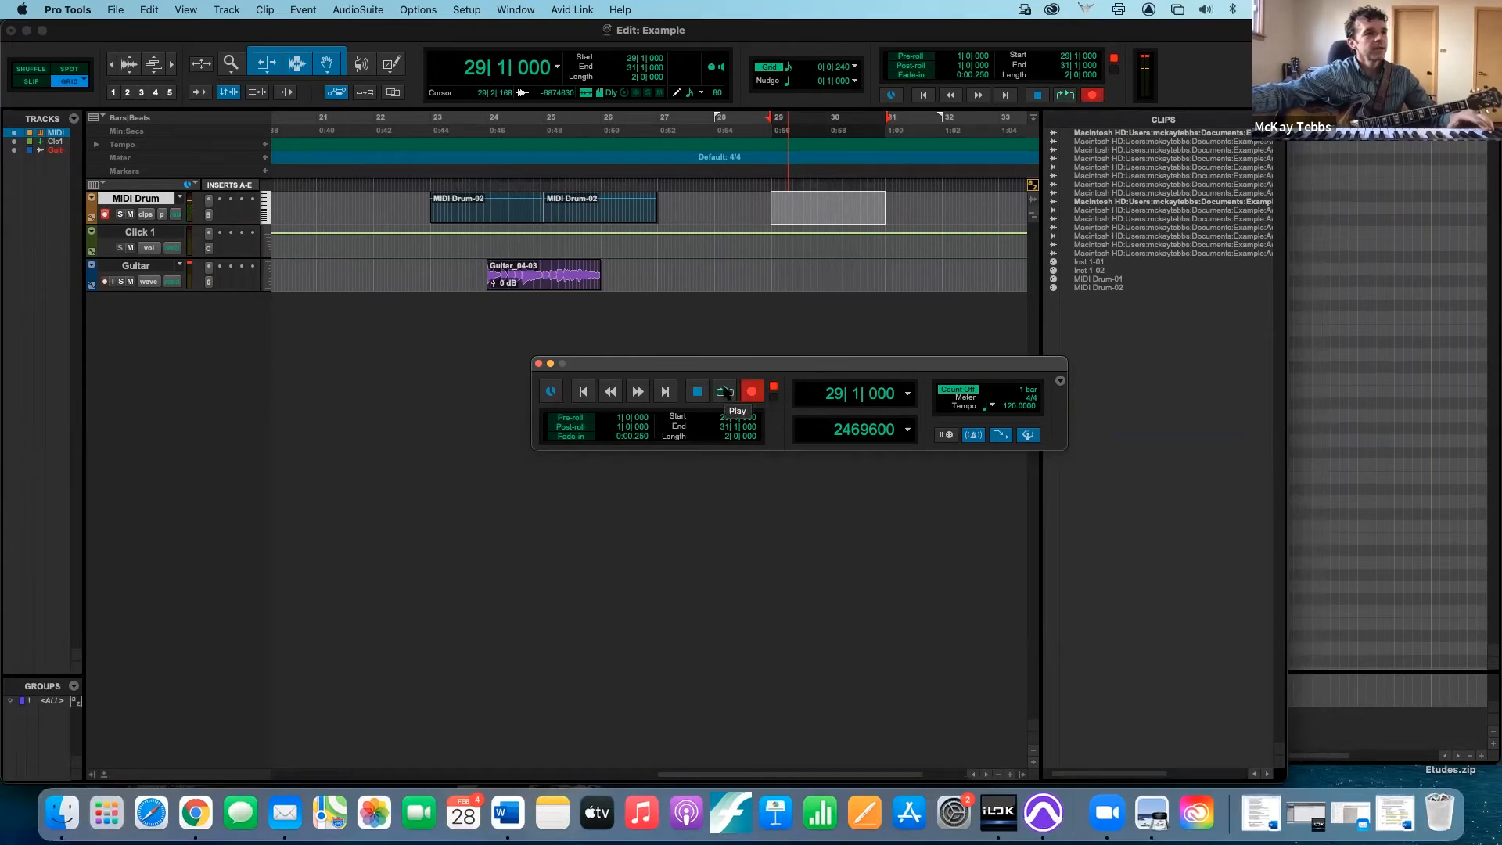
{"action": "left_click", "coordinate": [726, 392]}
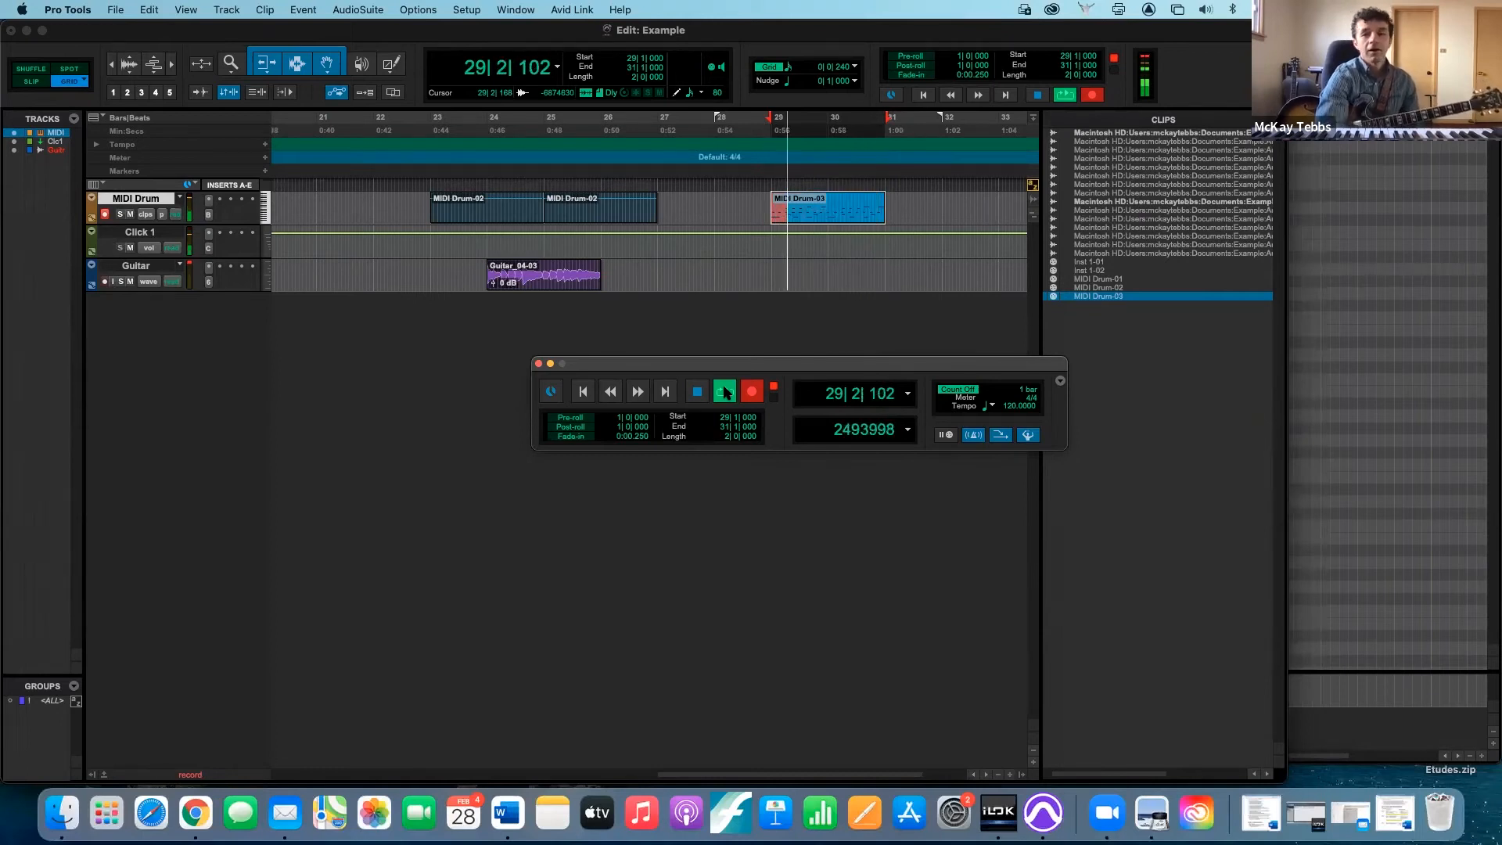
{"action": "left_click", "coordinate": [725, 391]}
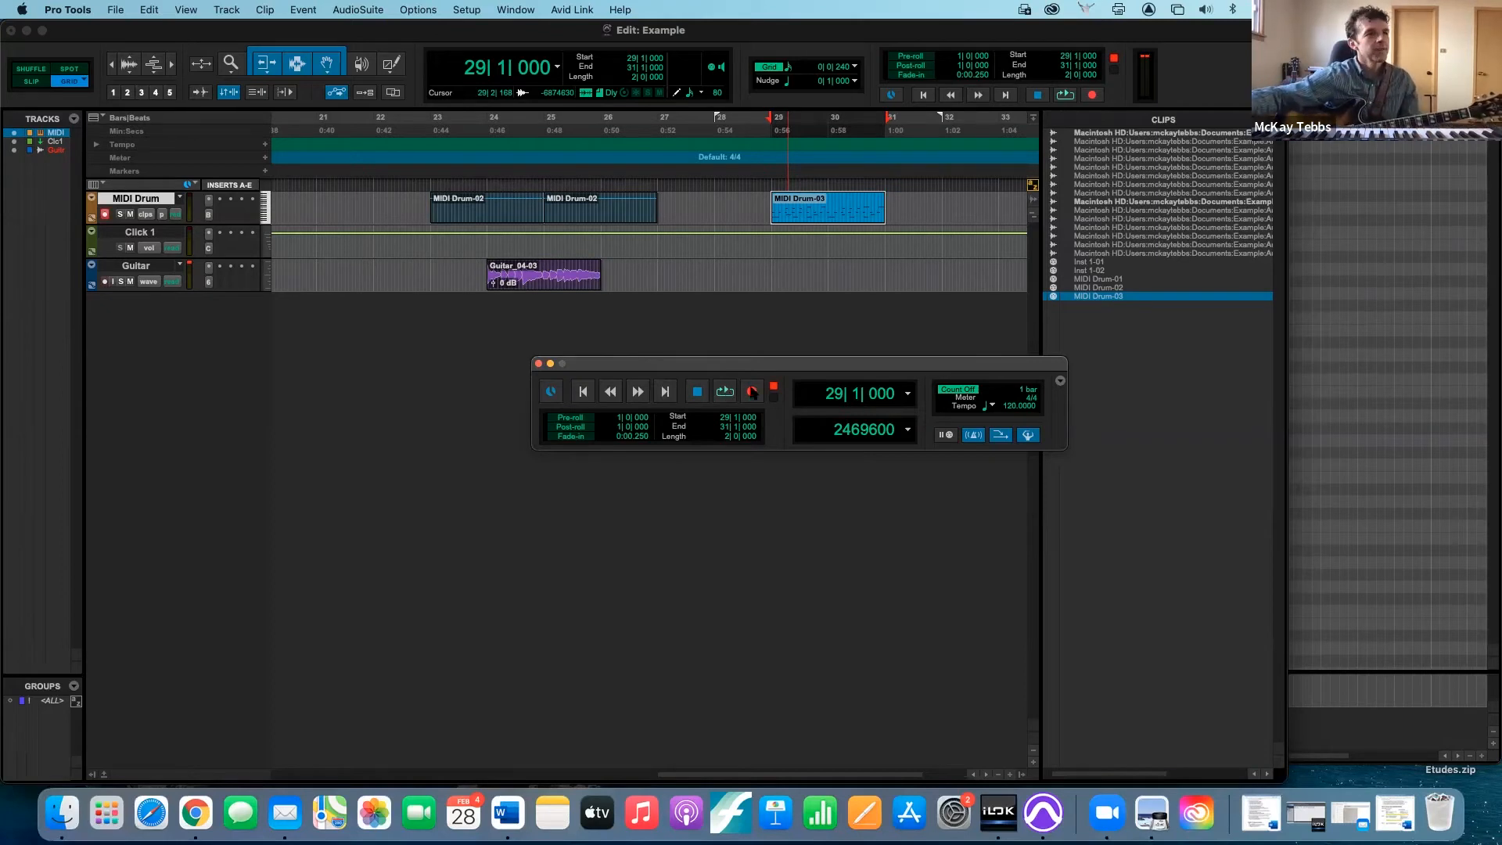
- Quantize the note starts of the newly recorded MIDI Drum-03 clip to a 1/8 note grid, preserving note duration
{"action": "left_click", "coordinate": [820, 208]}
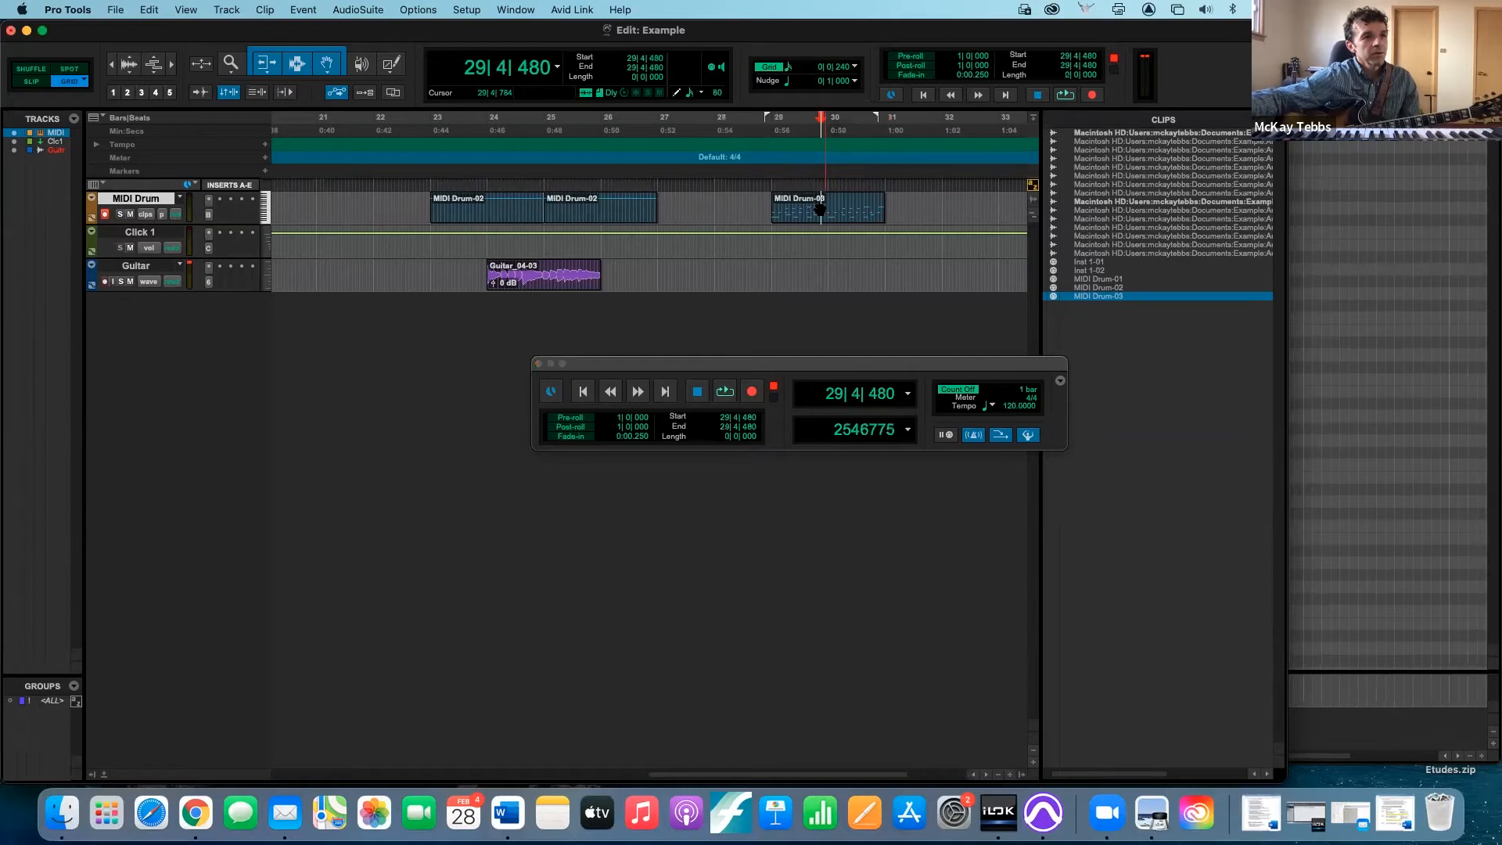
{"action": "double_click", "coordinate": [819, 212]}
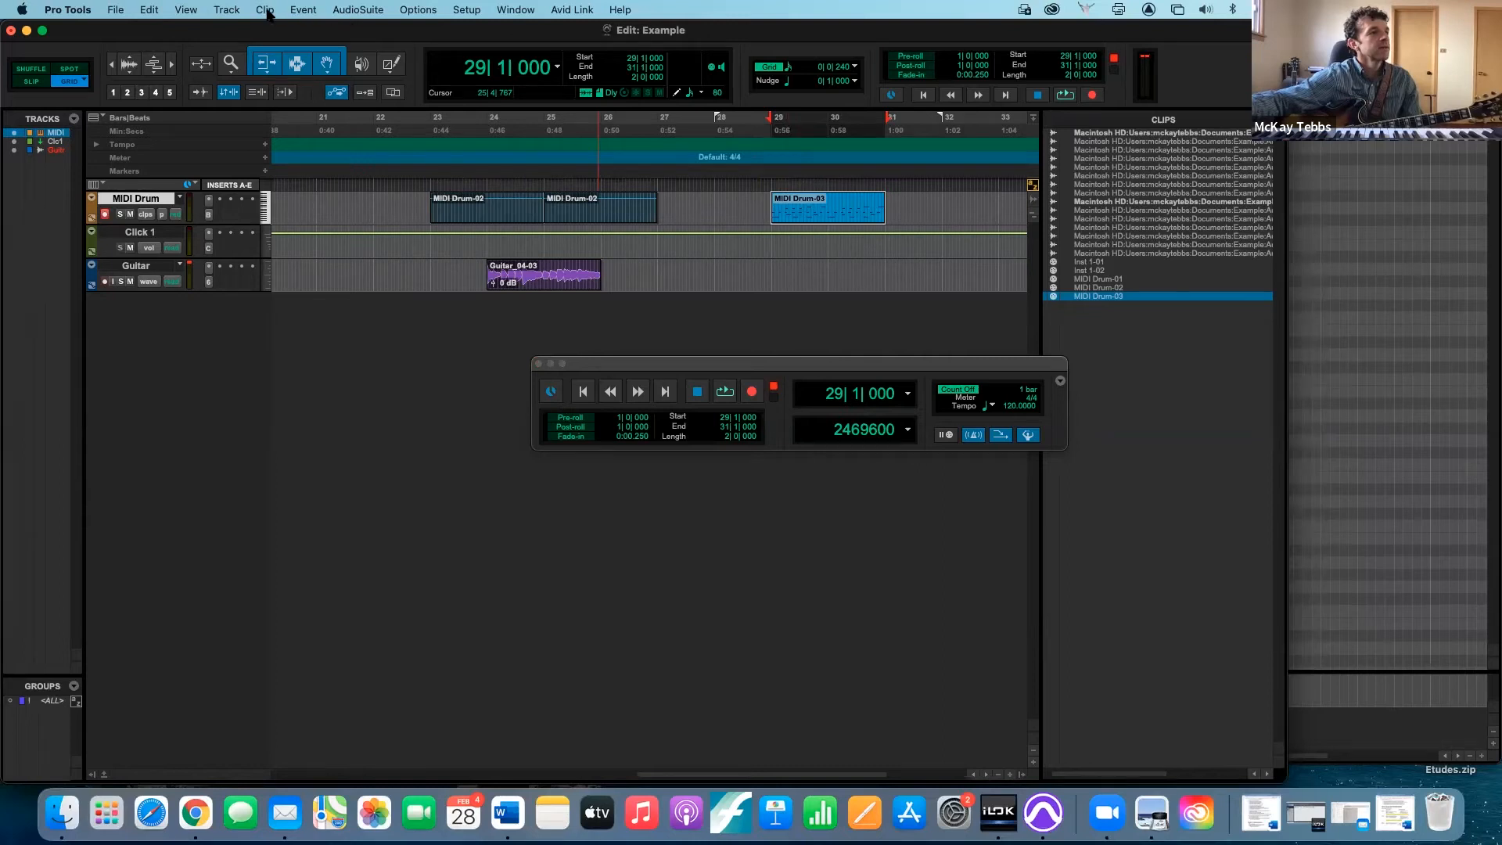
{"action": "left_click", "coordinate": [229, 12]}
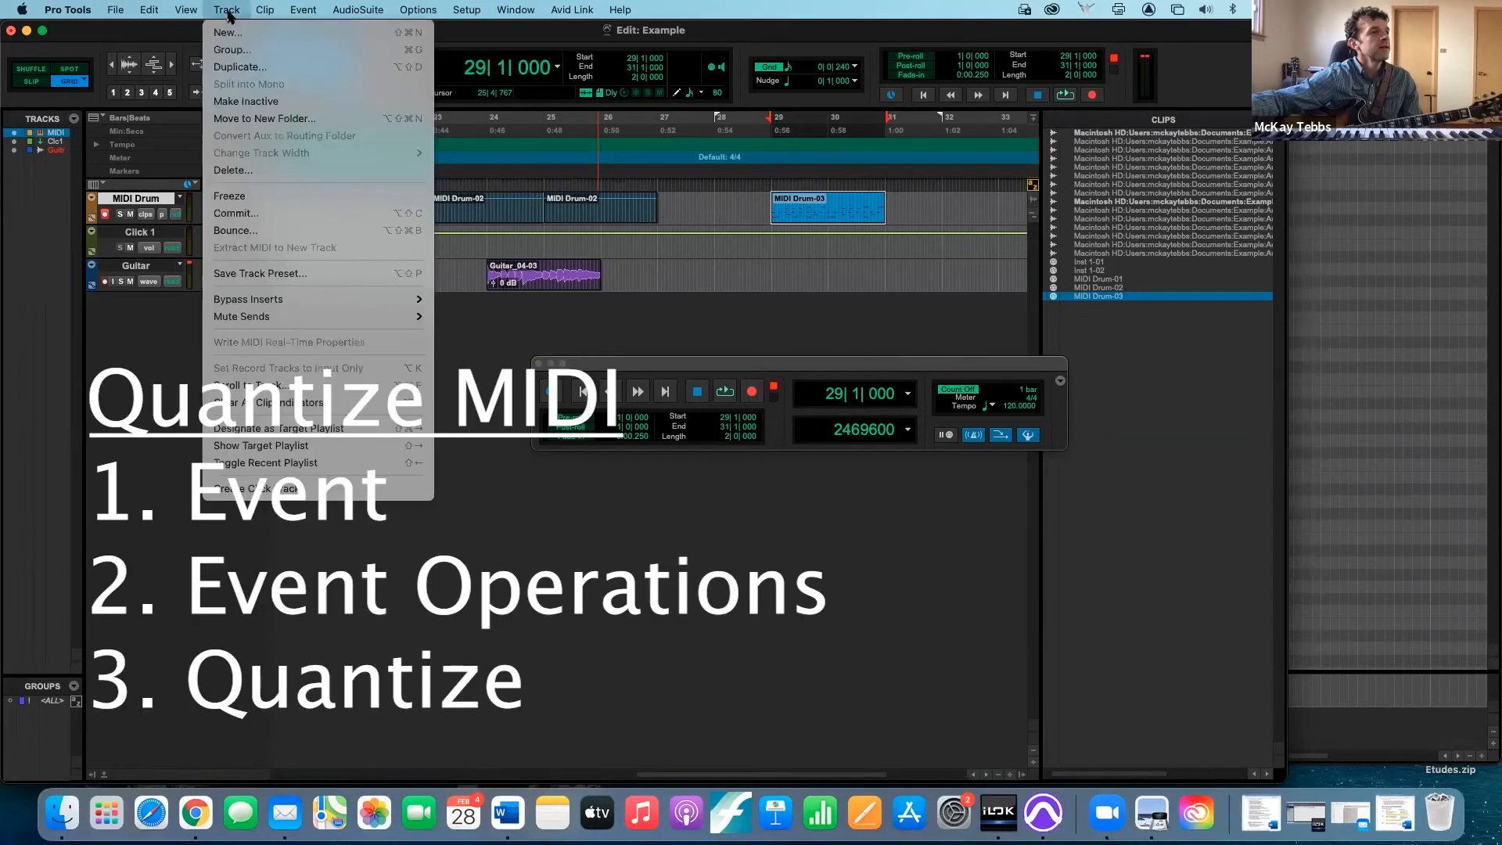
{"action": "mouse_move", "coordinate": [297, 13]}
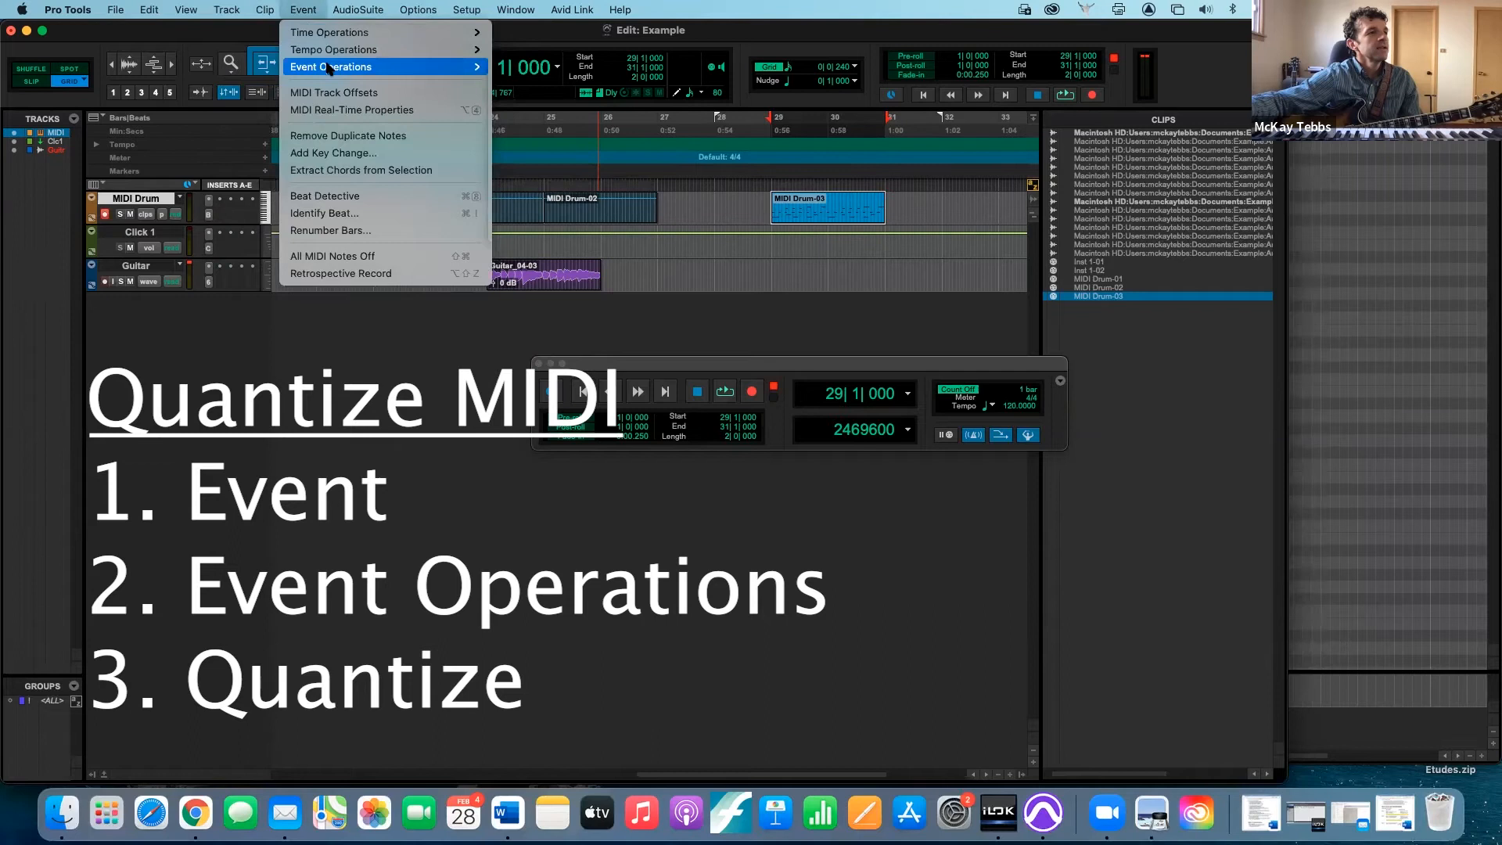
{"action": "mouse_move", "coordinate": [330, 68]}
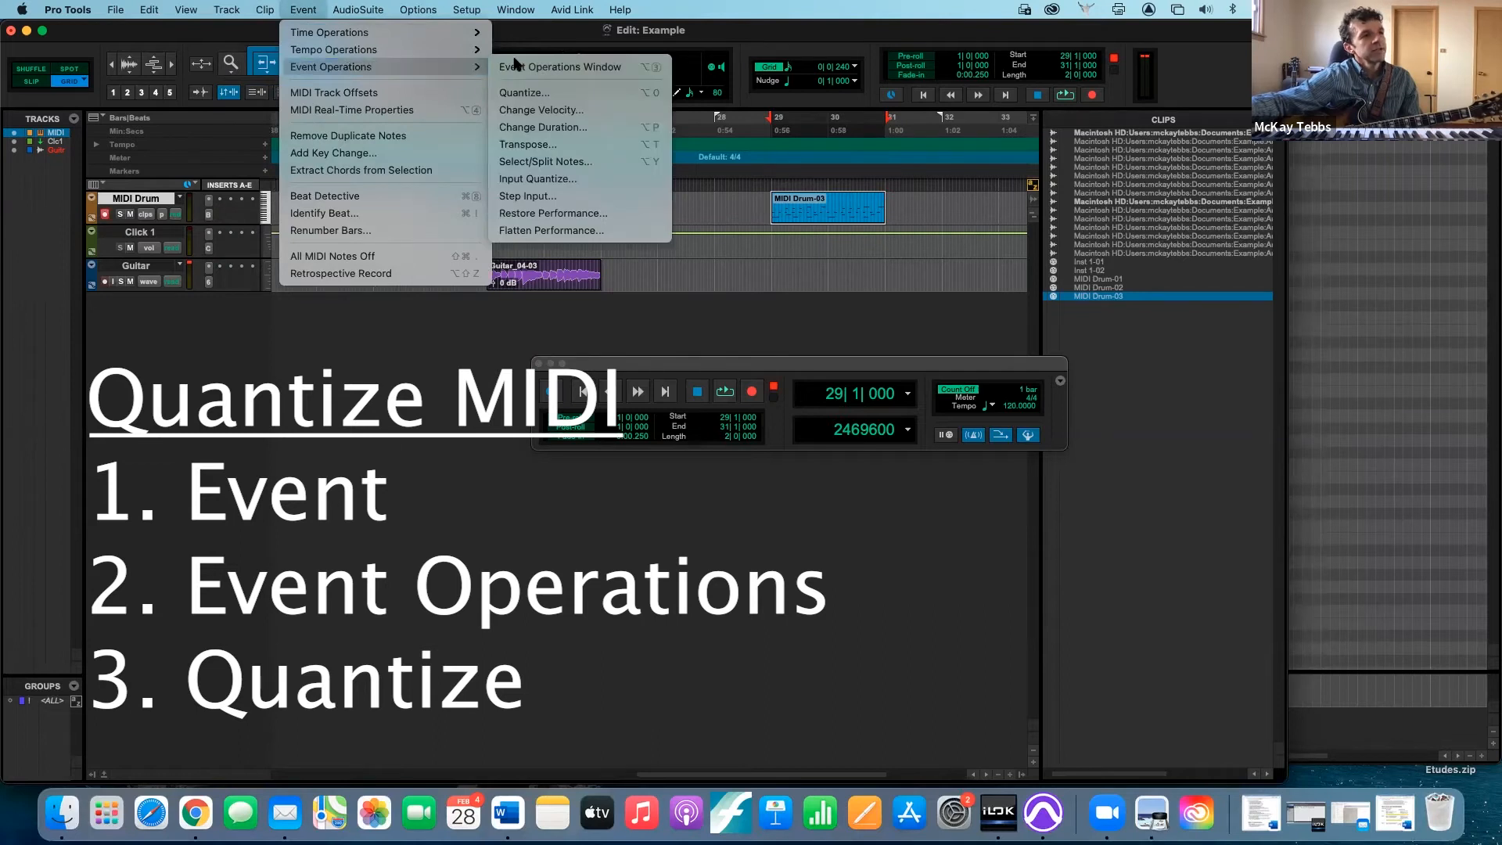
{"action": "left_click", "coordinate": [527, 94]}
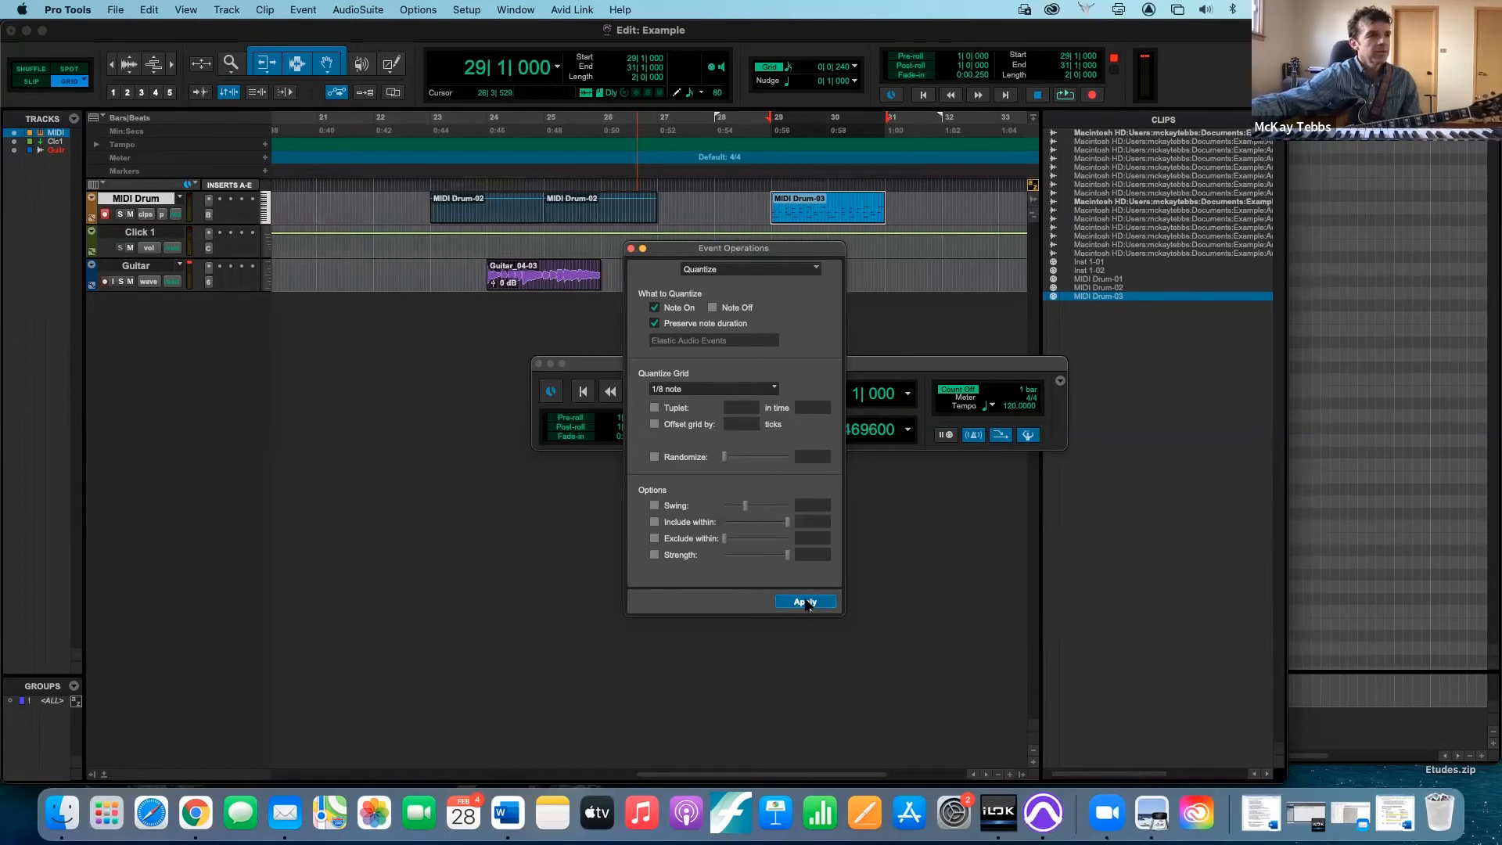
{"action": "left_click", "coordinate": [630, 249]}
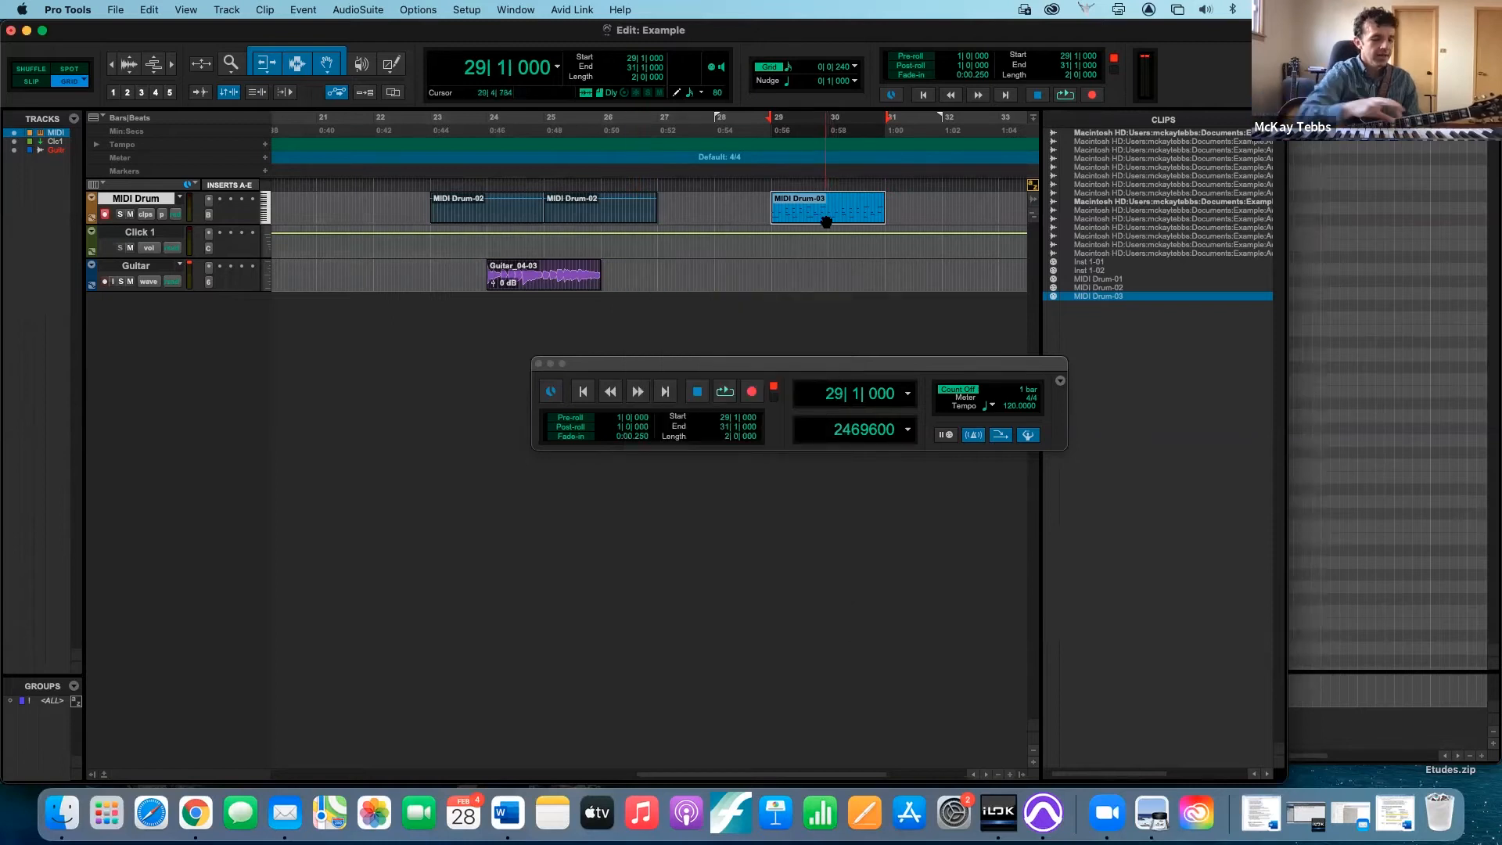
- Play back the quantized MIDI Drum-03 clip to hear its timing, and stop playback
{"action": "key", "text": "space"}
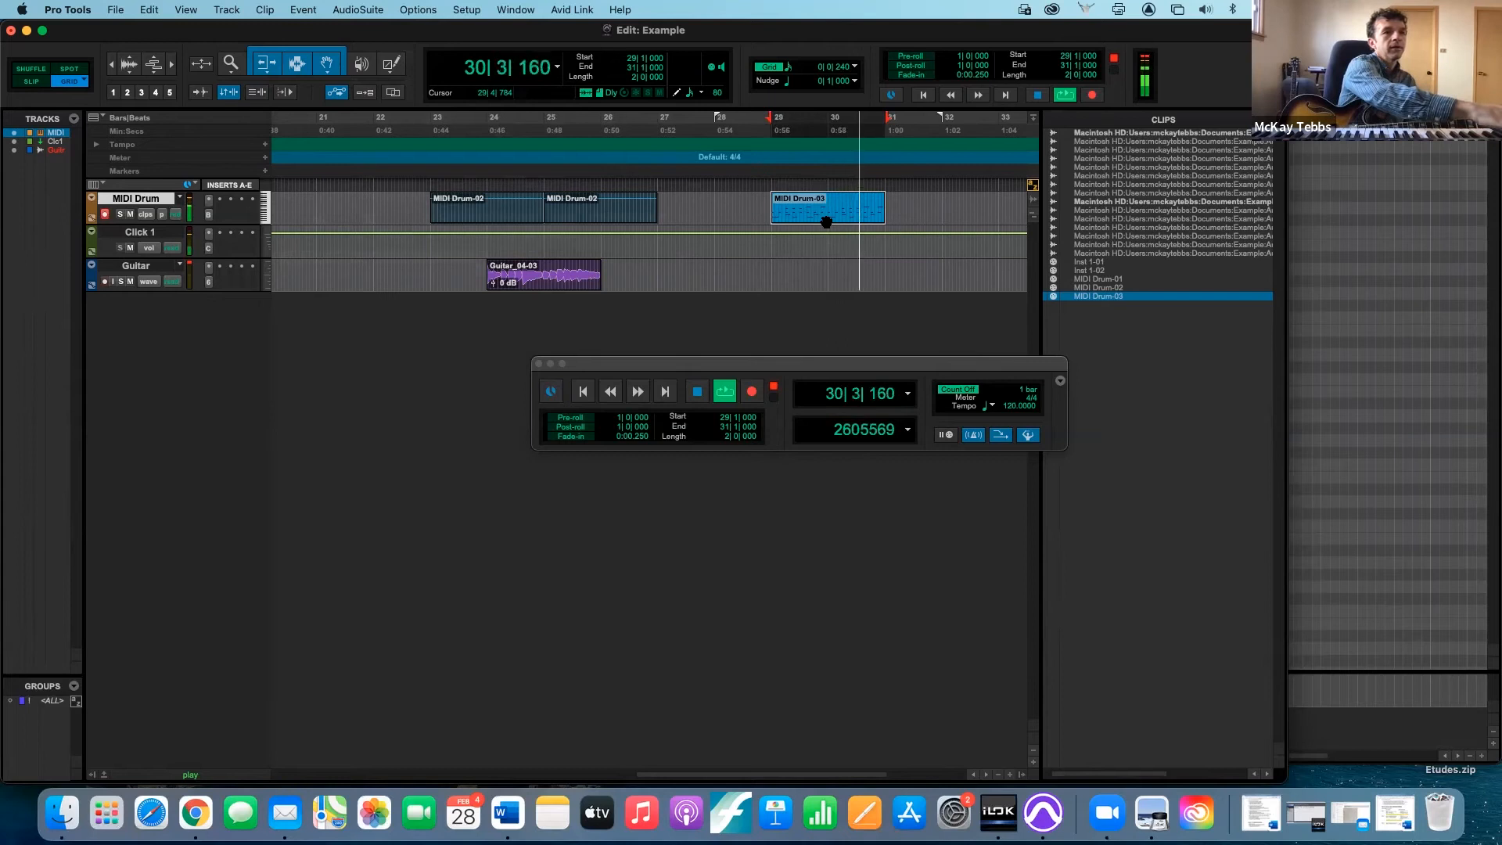
{"action": "key", "text": "space"}
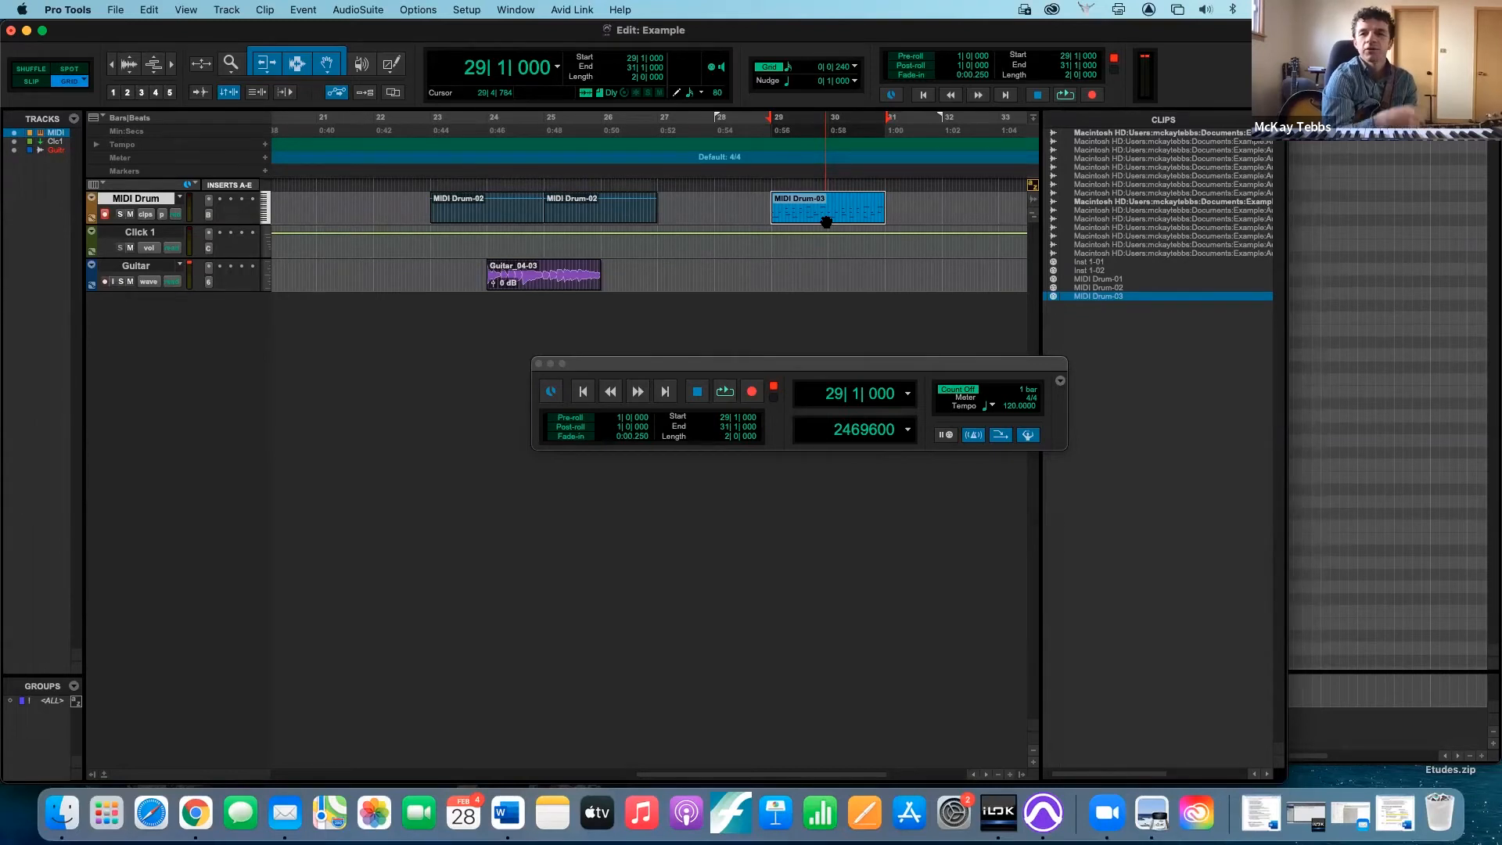
{"action": "key", "text": "shift+r"}
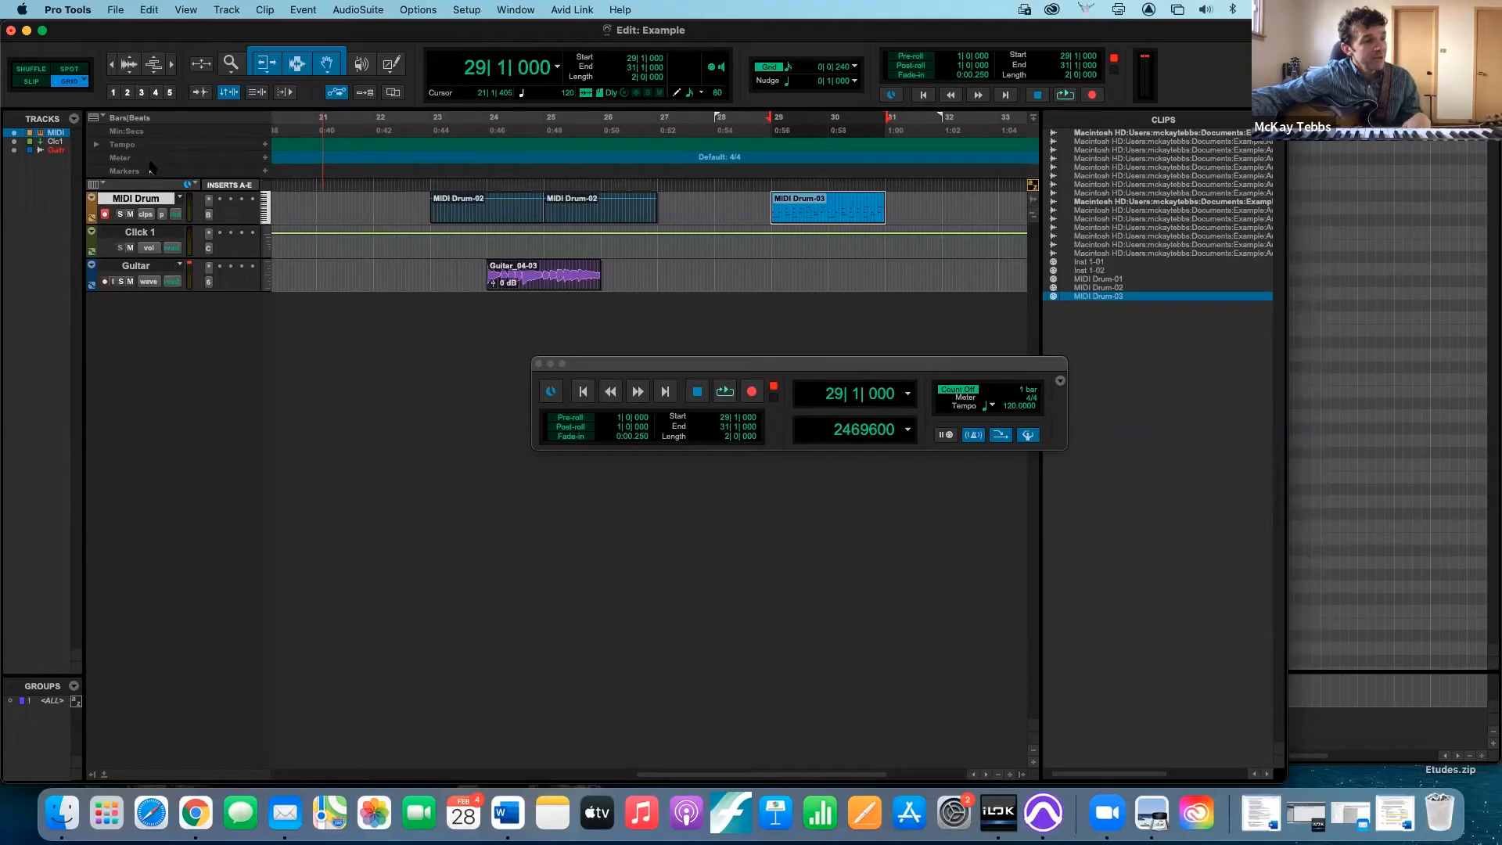
- Add a marker named Chorus at bar 29
{"action": "left_click", "coordinate": [265, 172]}
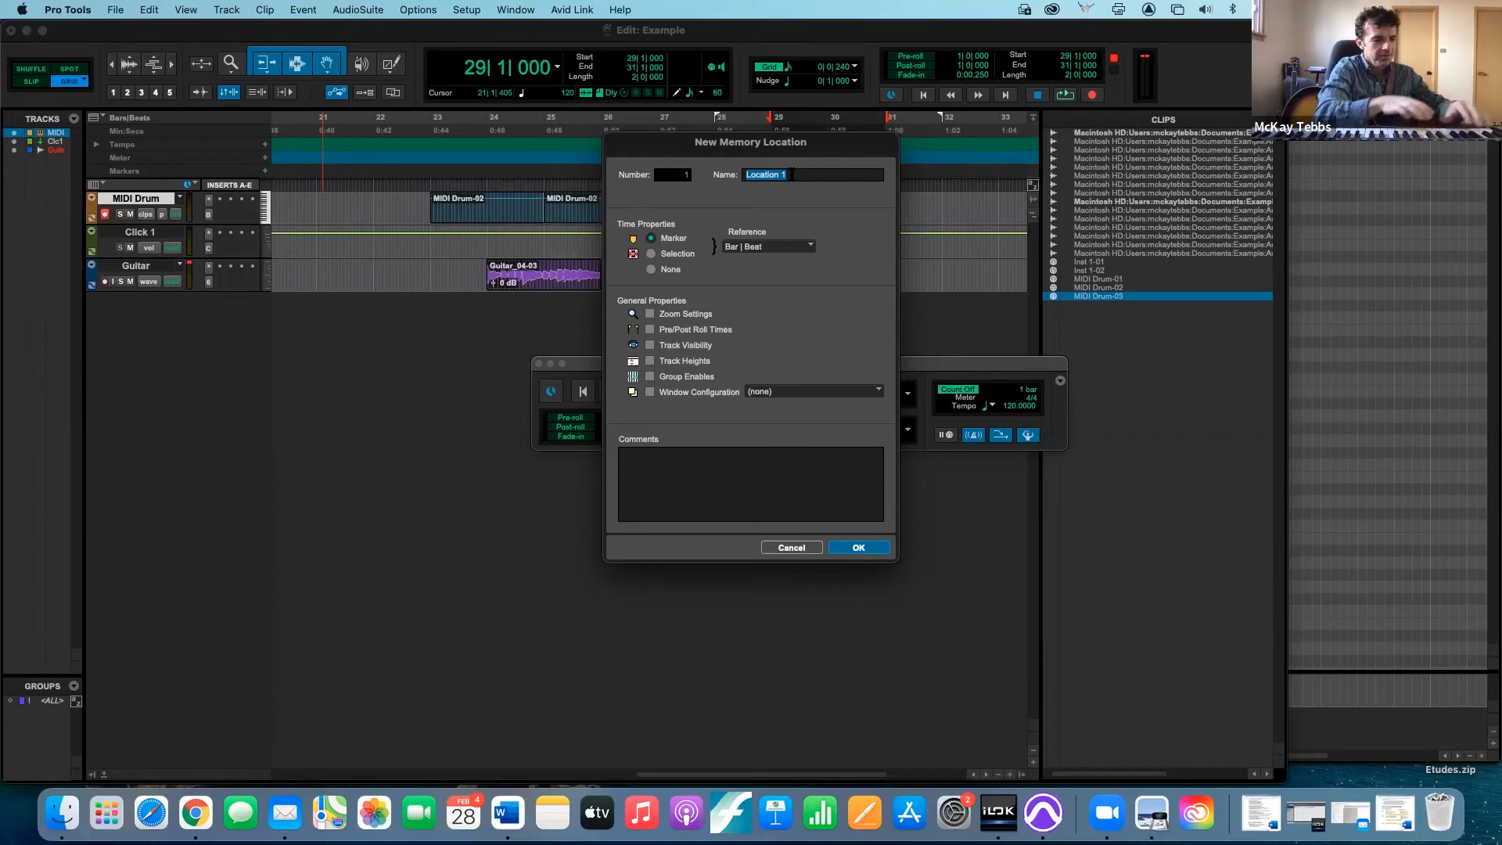
{"action": "type", "text": "Chorus"}
{"action": "key", "text": "Return"}
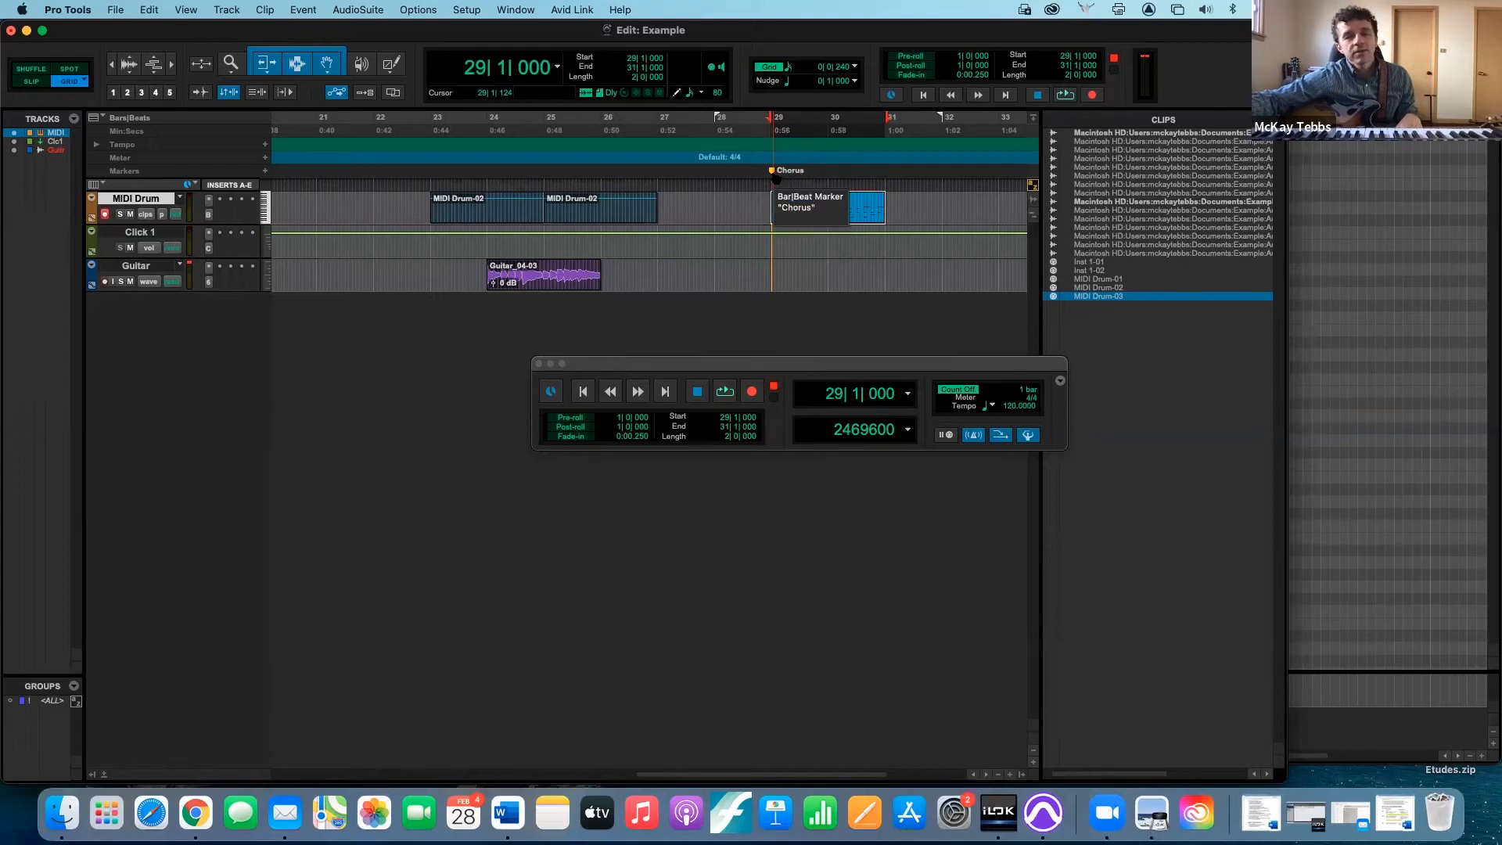
- Add a marker named Verse at bar 27
{"action": "left_click", "coordinate": [658, 175]}
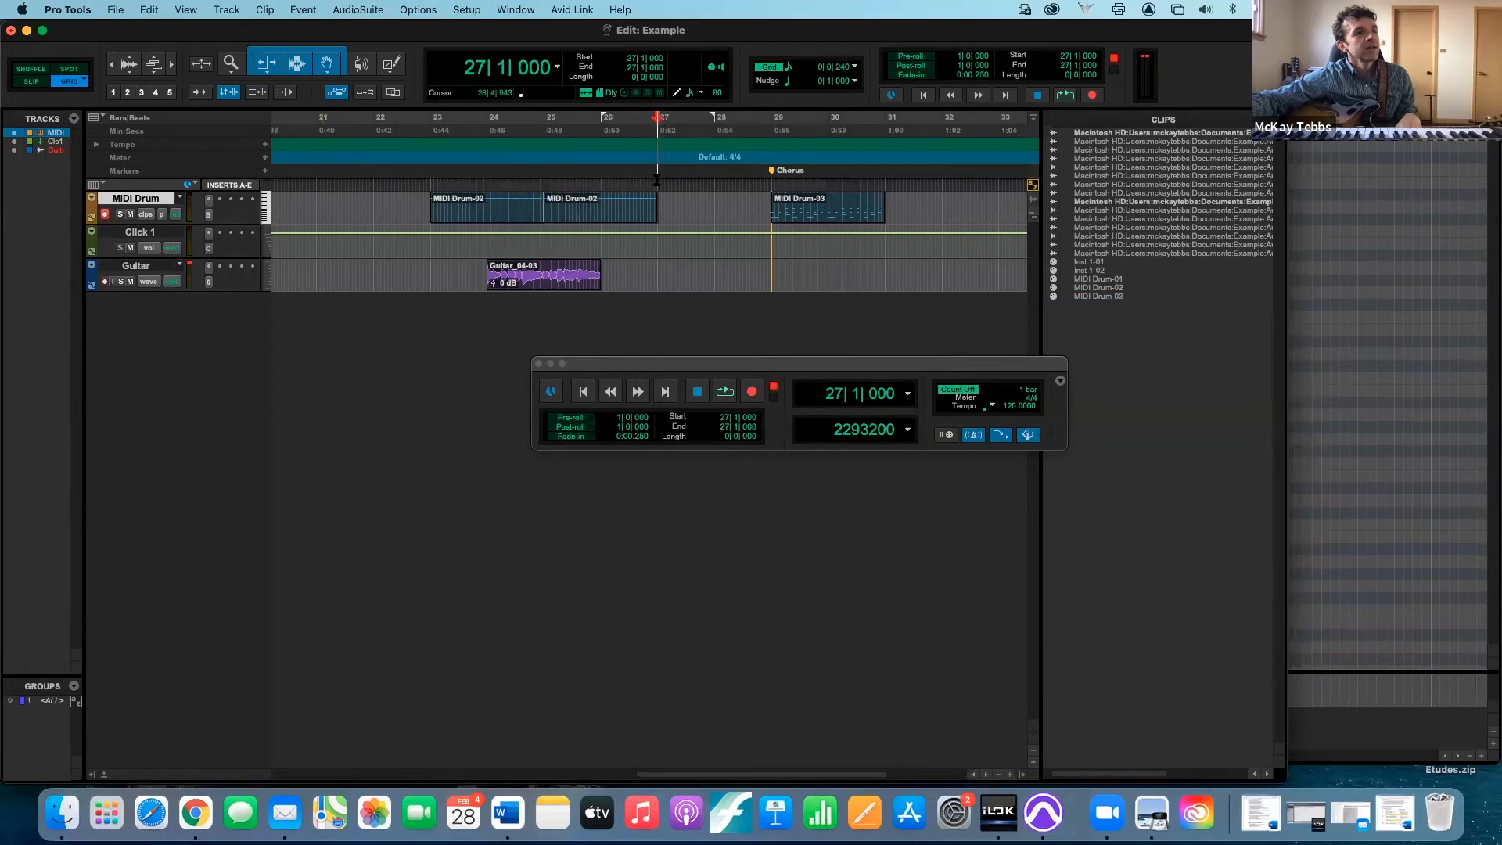
{"action": "left_click", "coordinate": [266, 172]}
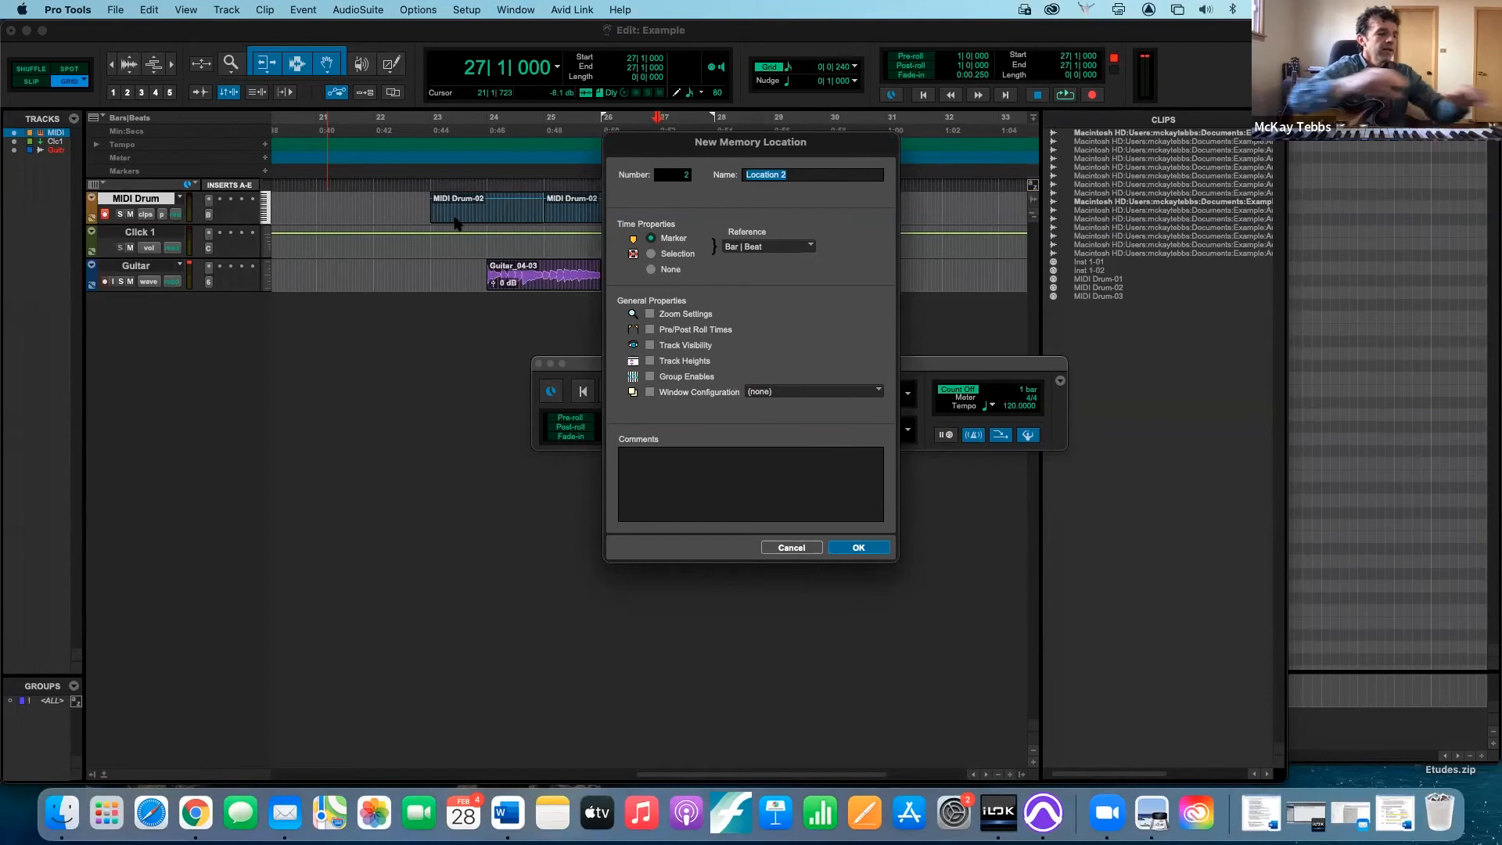
{"action": "type", "text": "Verse"}
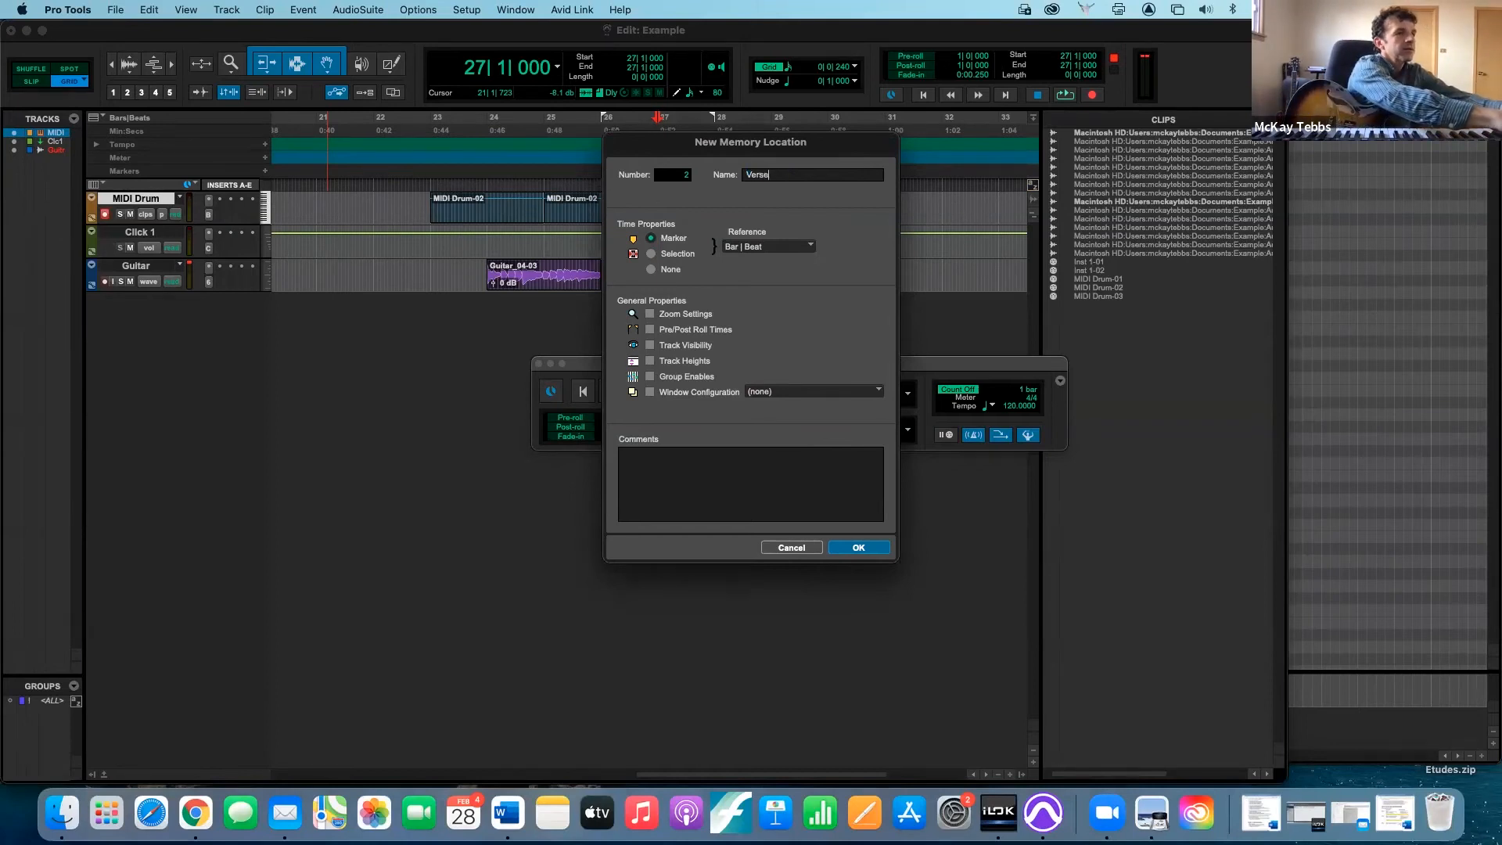
{"action": "key", "text": "Return"}
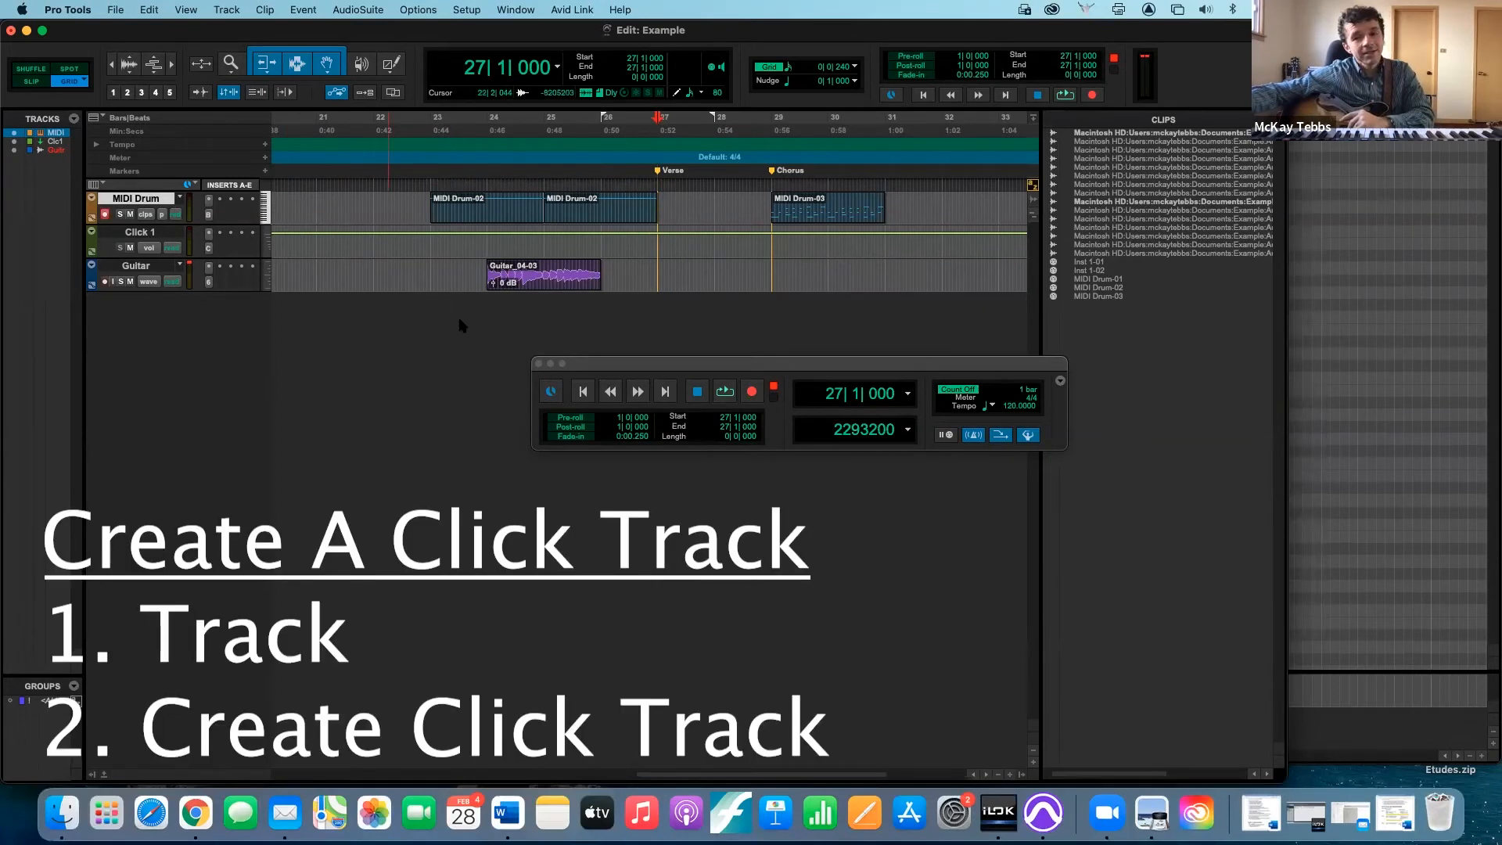
- Create a second click track and open its Click II plug-in
{"action": "left_click", "coordinate": [227, 10]}
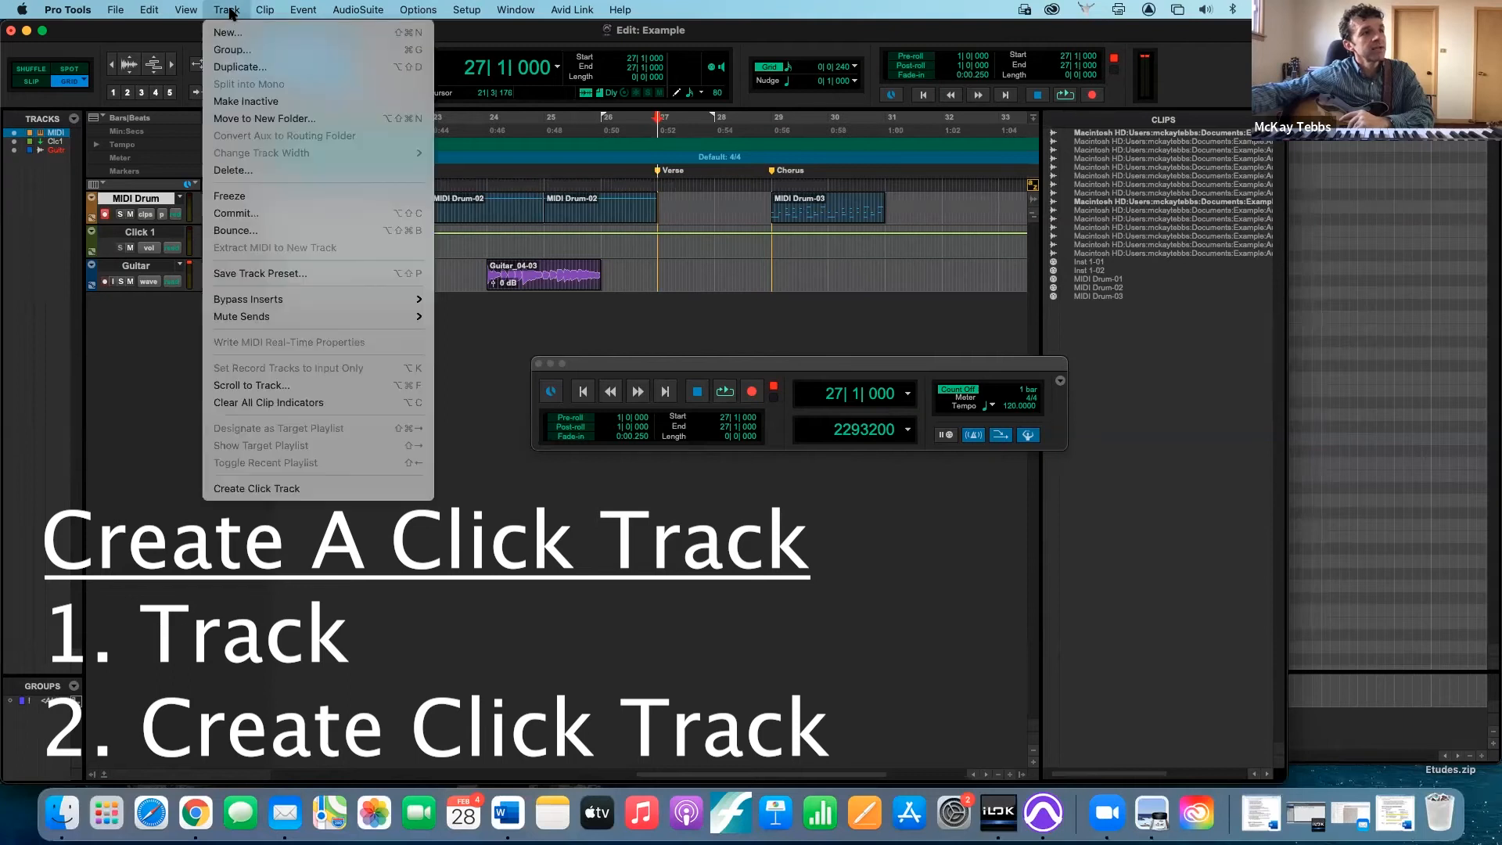
{"action": "left_click", "coordinate": [277, 489]}
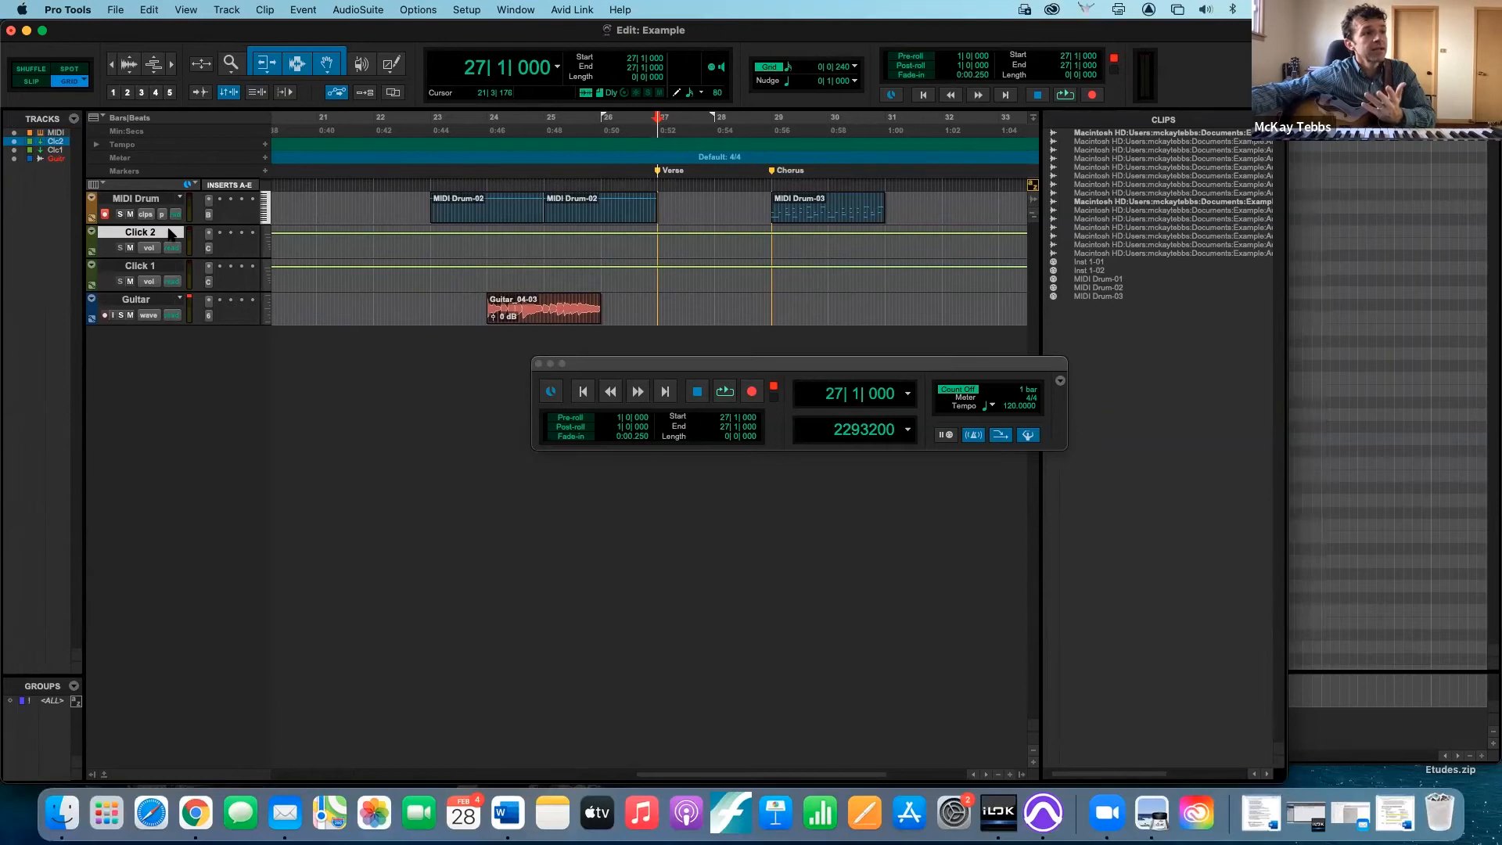
{"action": "left_click", "coordinate": [209, 249]}
{"action": "left_click", "coordinate": [209, 249]}
{"action": "left_click", "coordinate": [208, 249]}
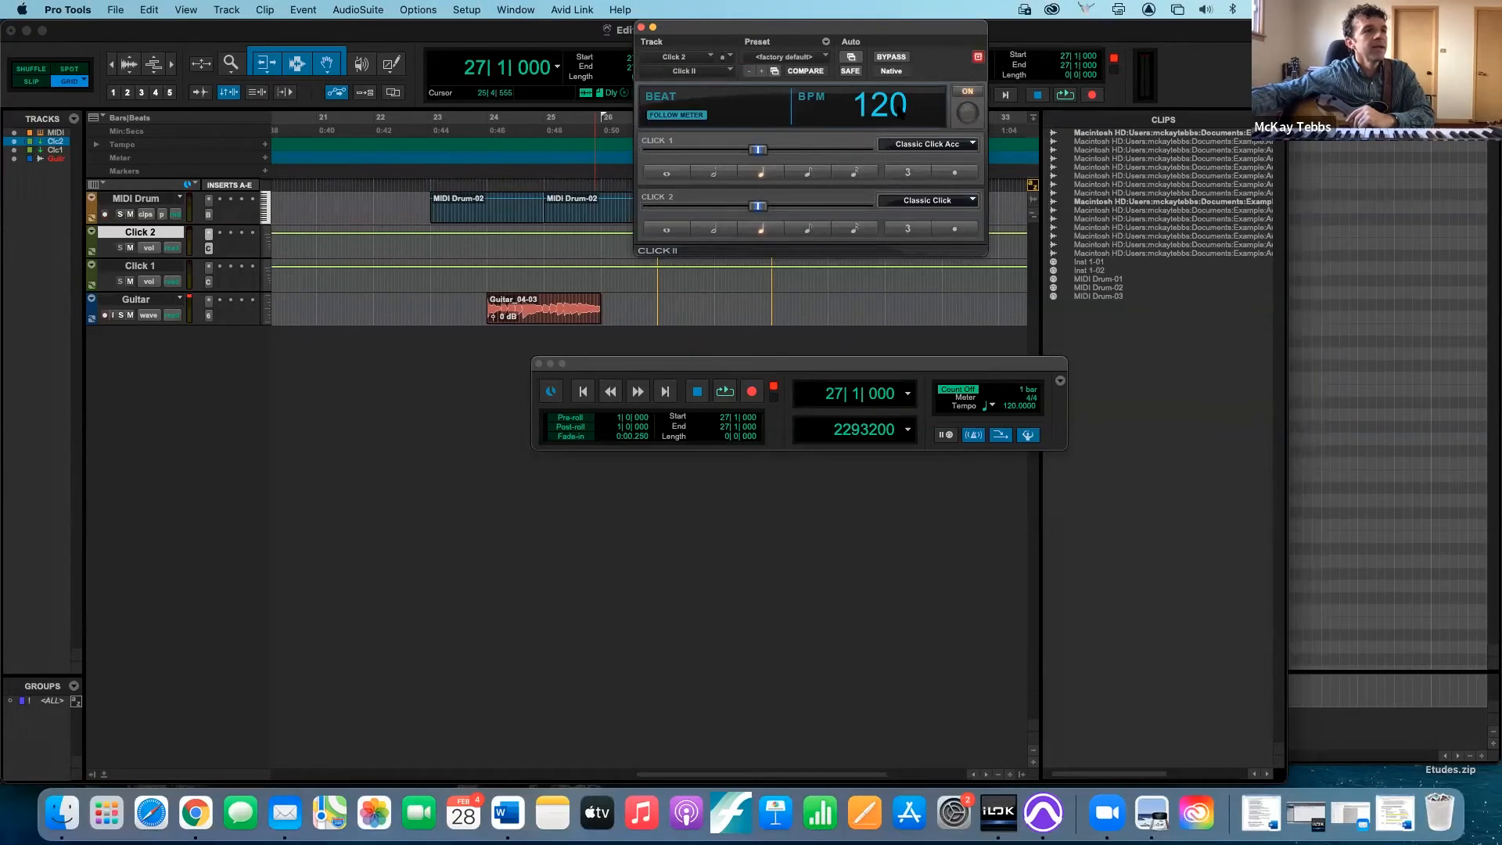
- Play the session from bar 27 to check the Click II plug-in, stop playback, and close the plug-in window
{"action": "key", "text": "space"}
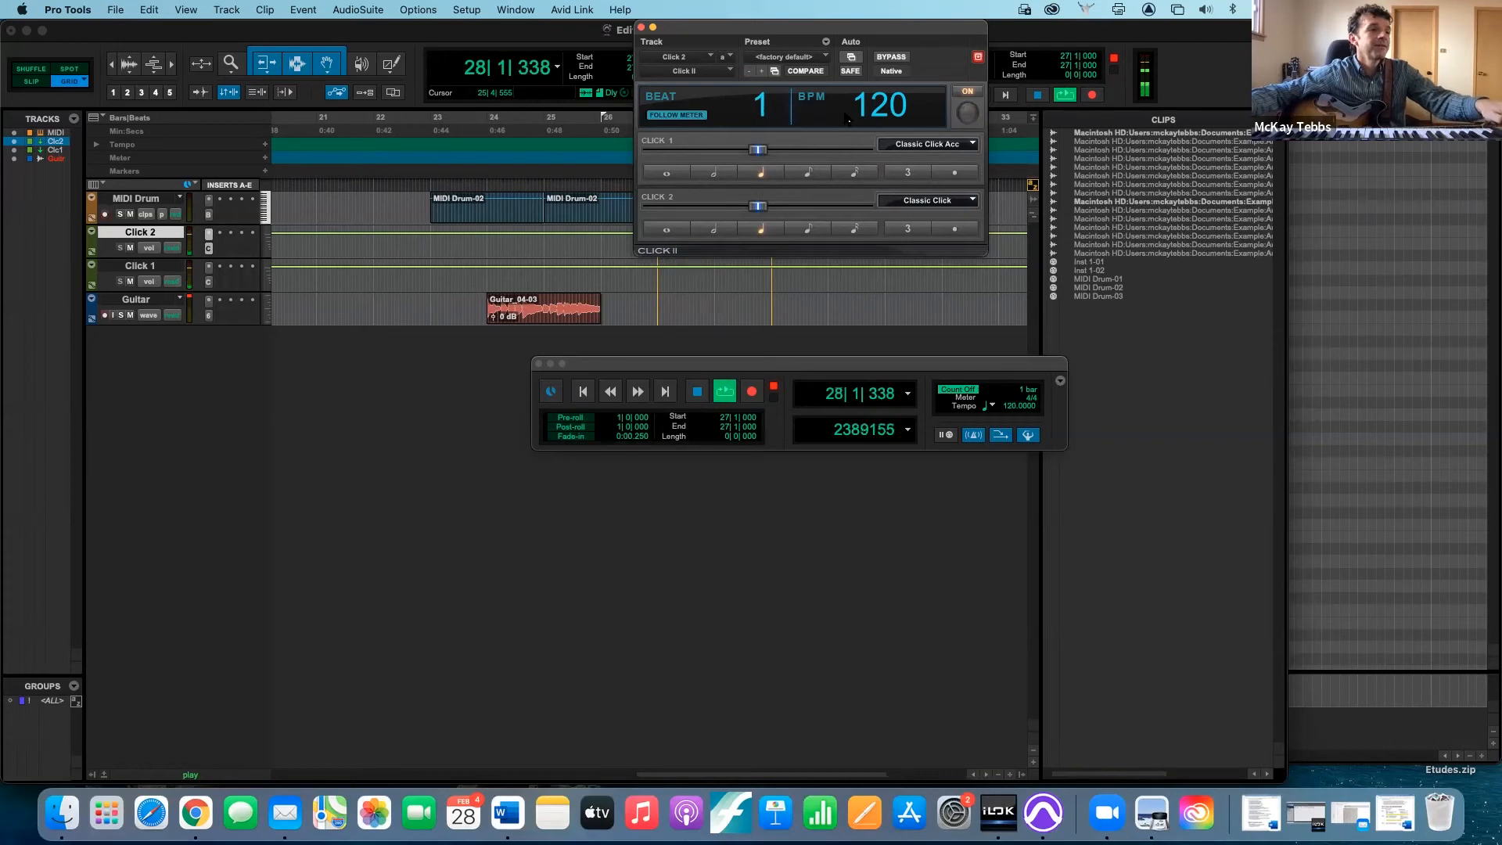
{"action": "key", "text": "space"}
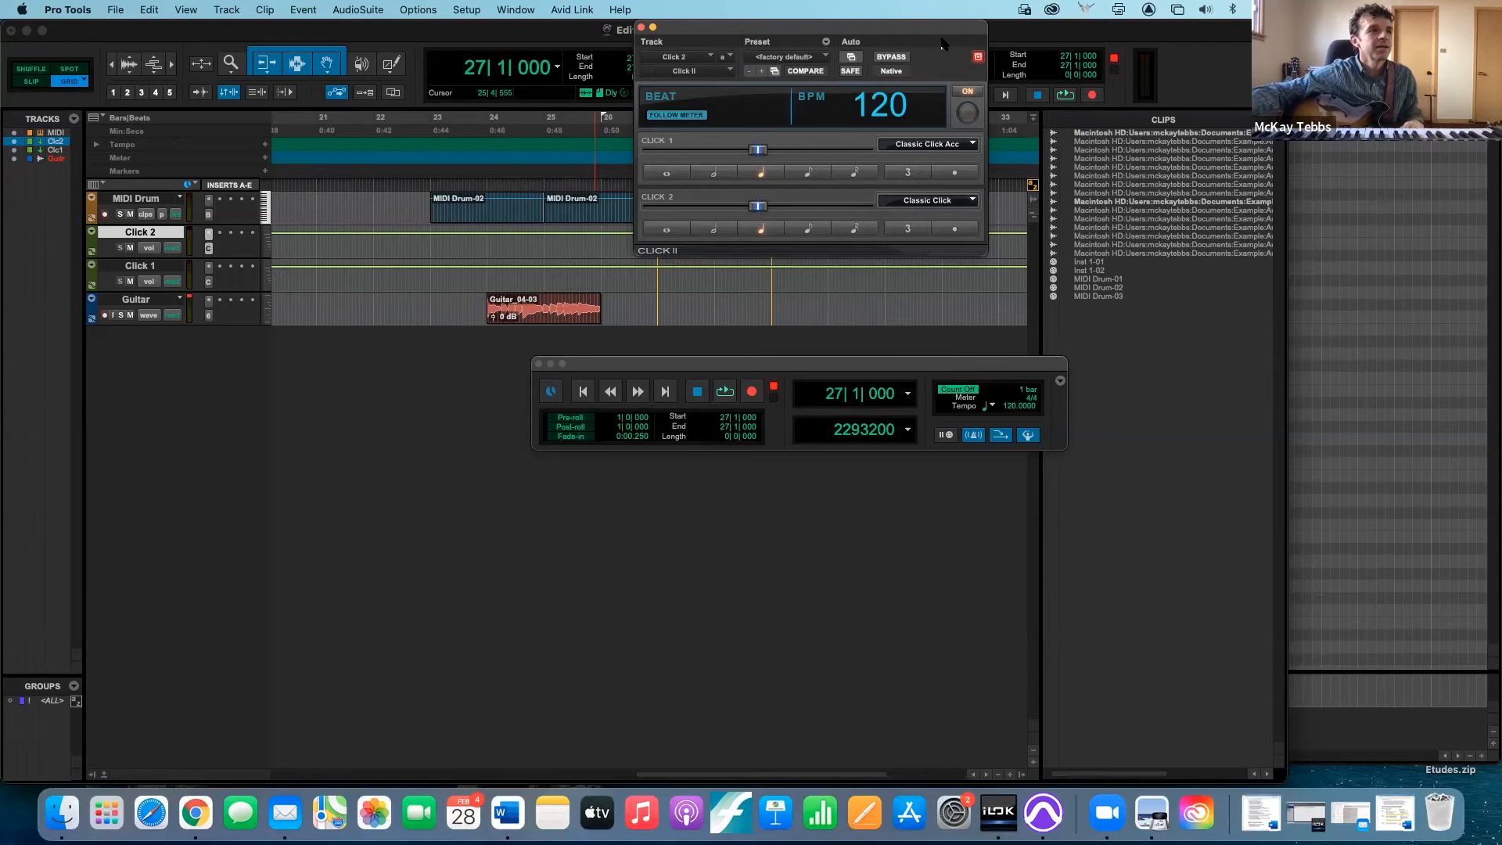
{"action": "left_click_drag", "start_coordinate": [939, 37], "coordinate": [930, 81]}
{"action": "left_click", "coordinate": [633, 72]}
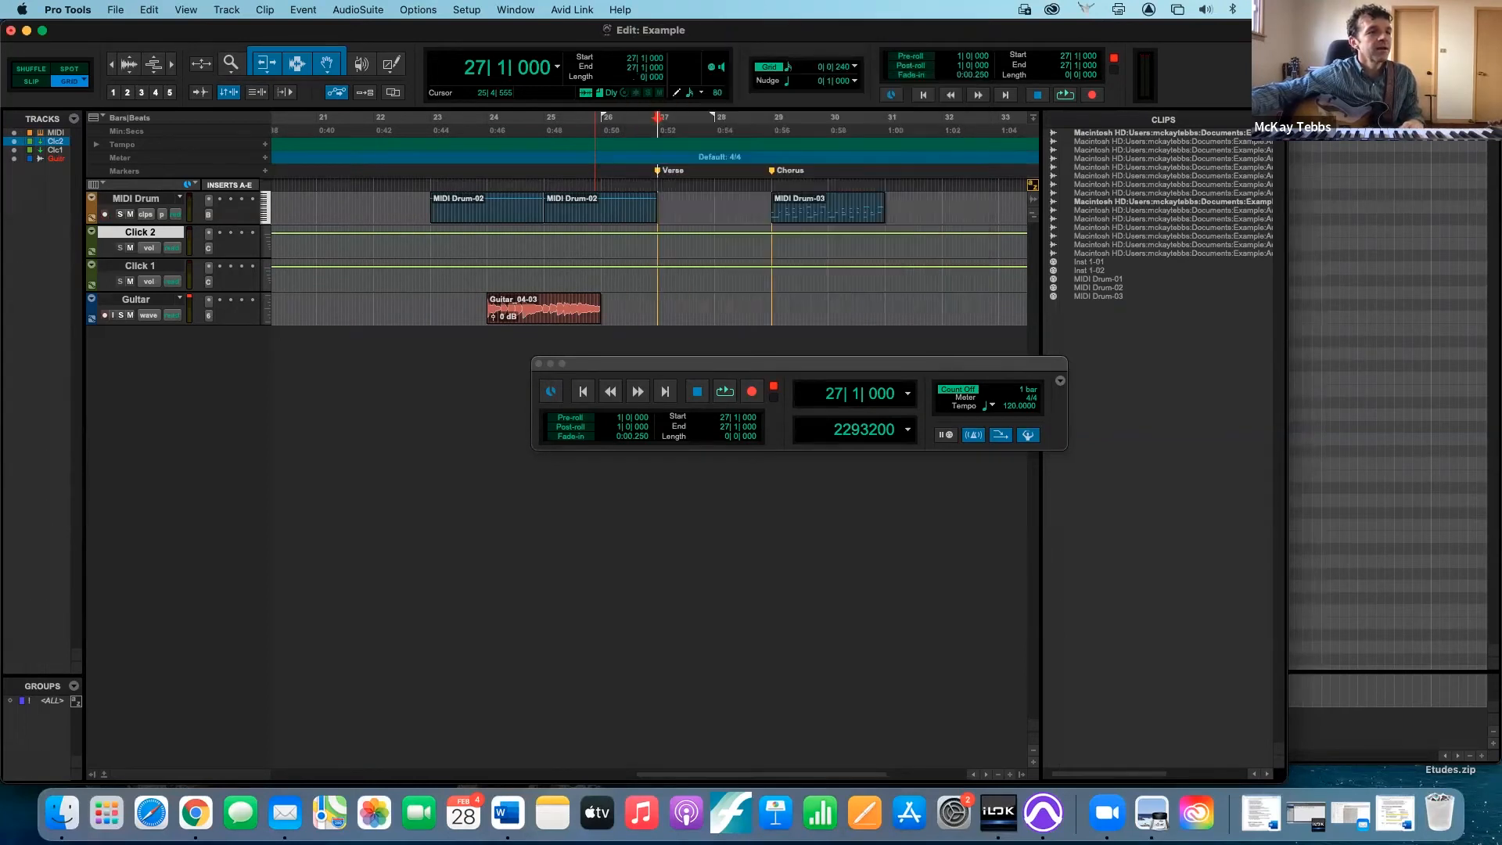
- Review the Click/Countoff Options for the metronome and dismiss them without changes
{"action": "double_click", "coordinate": [972, 435]}
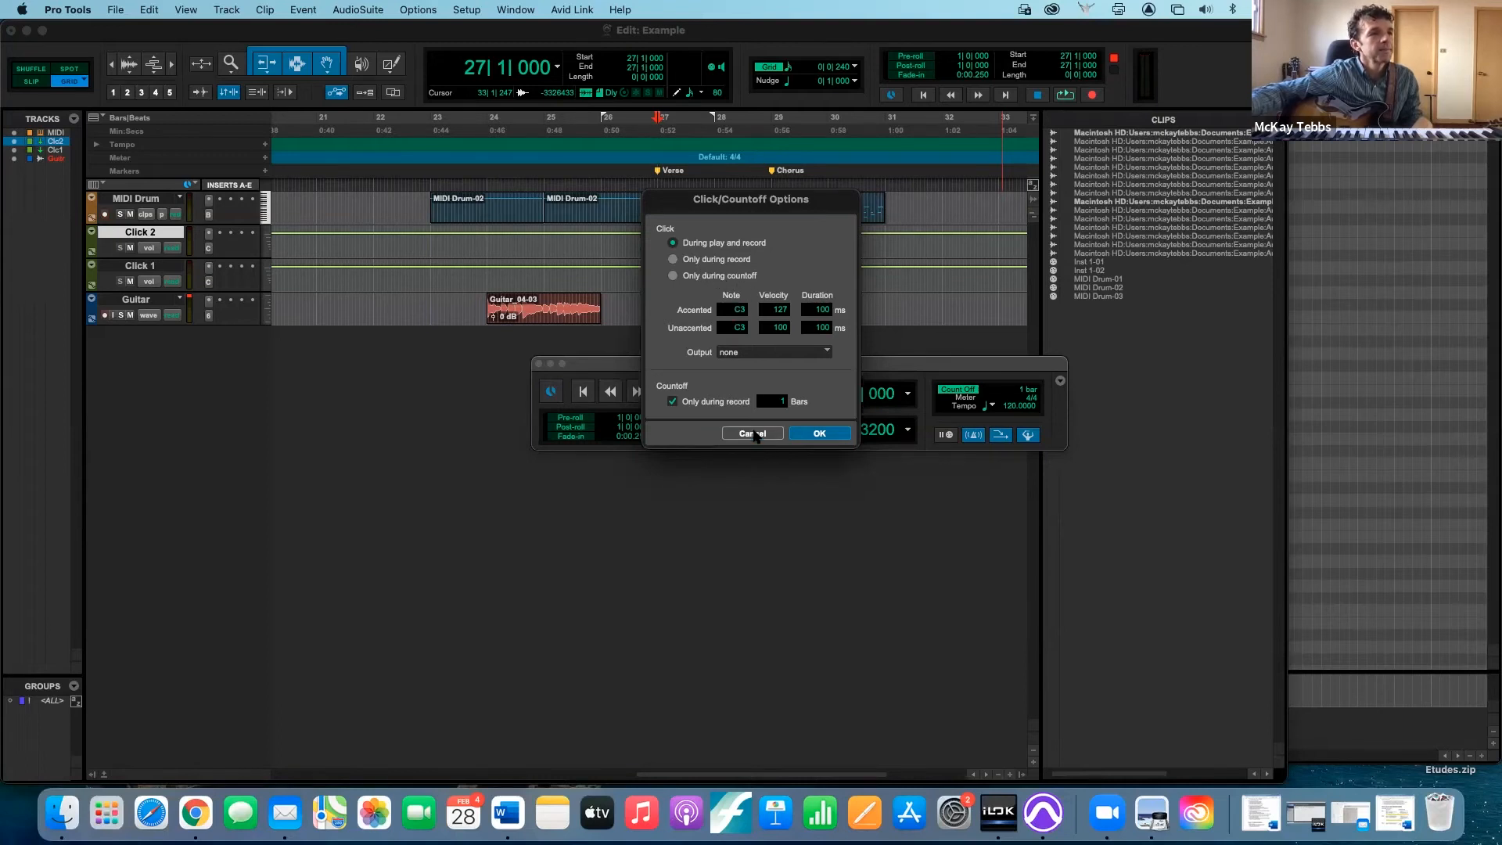
{"action": "left_click", "coordinate": [753, 433]}
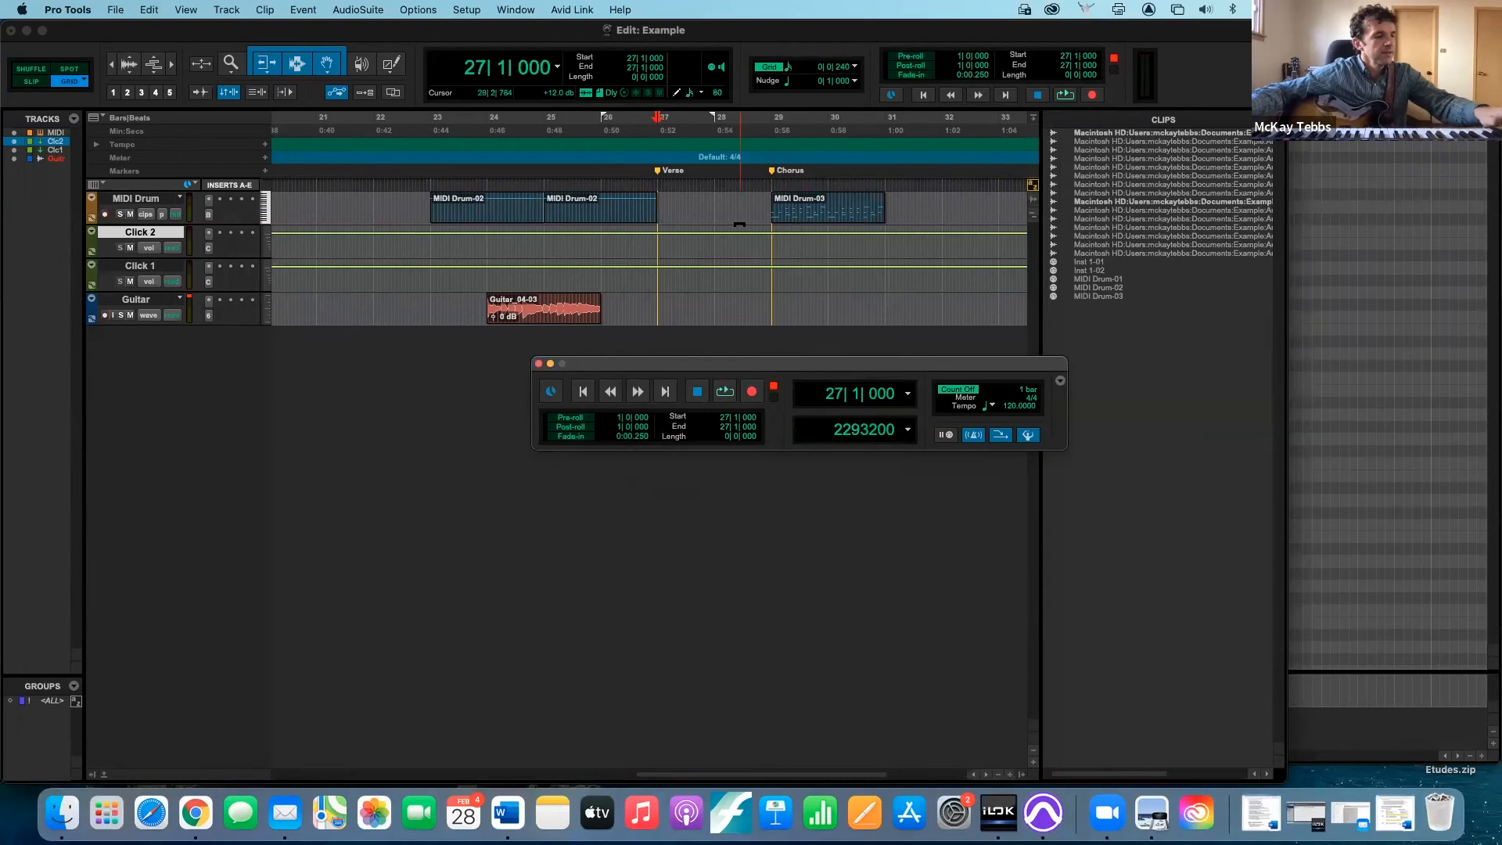
- Play the session from the Verse marker and restart playback from the empty area near the end of bar 31
{"action": "key", "text": "space"}
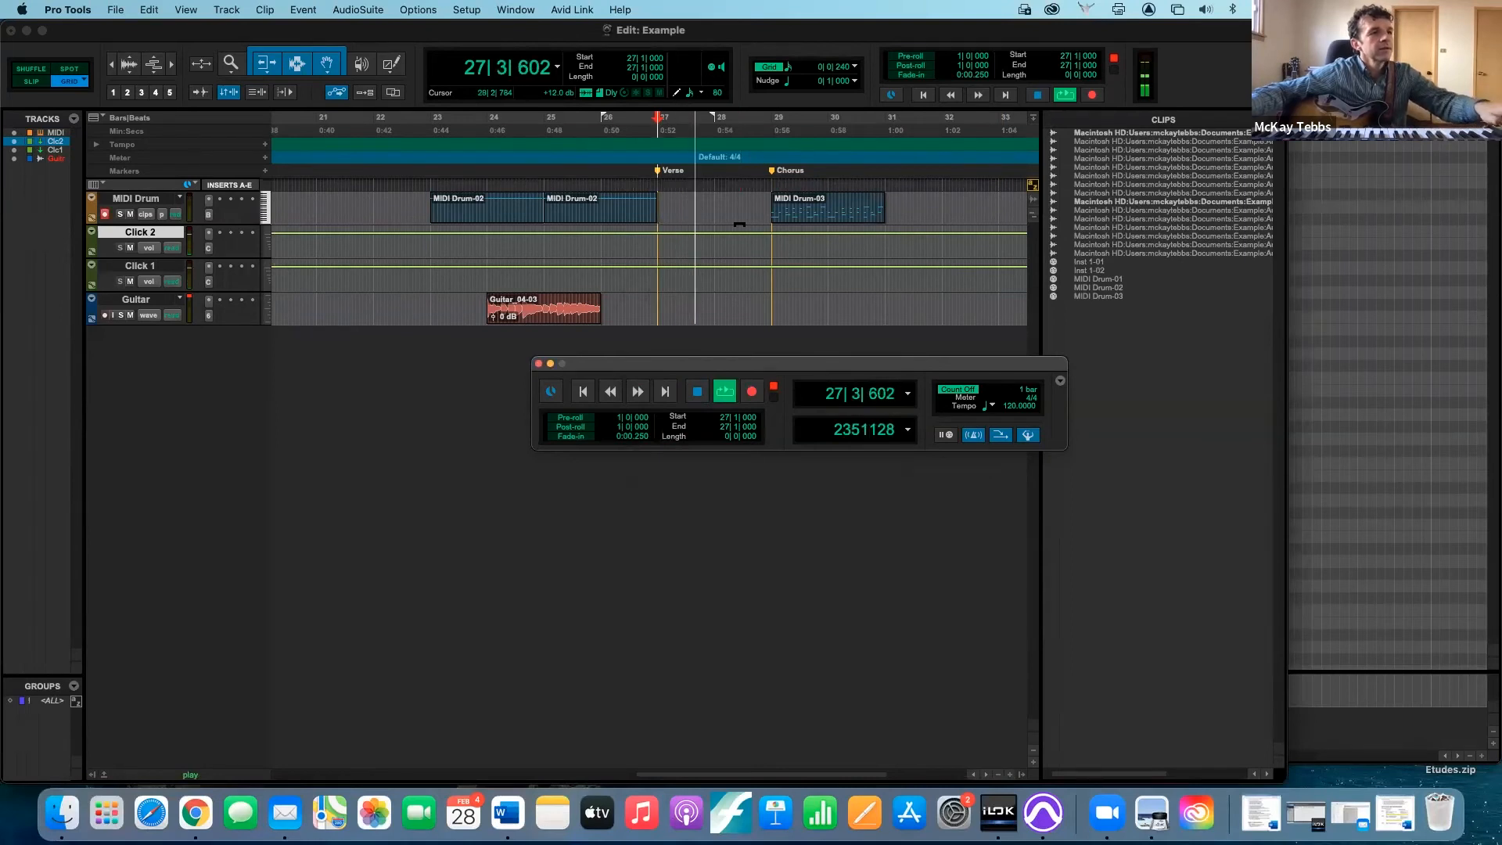
{"action": "key", "text": "space"}
{"action": "left_click", "coordinate": [932, 185]}
{"action": "key", "text": "space"}
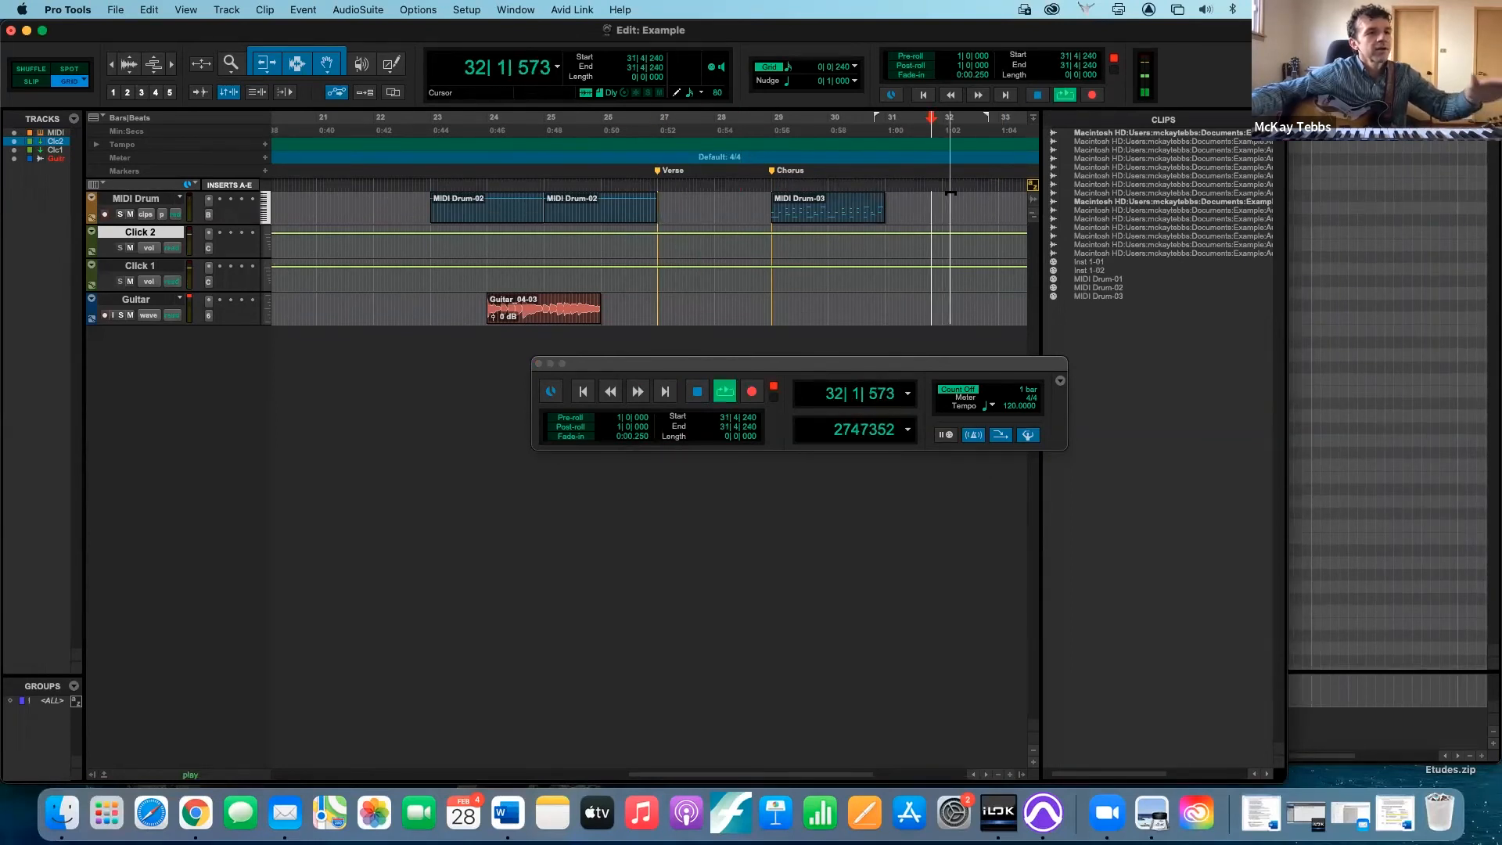
- Turn the metronome off and back on during playback to compare the click, and stop playback
{"action": "left_click", "coordinate": [972, 434]}
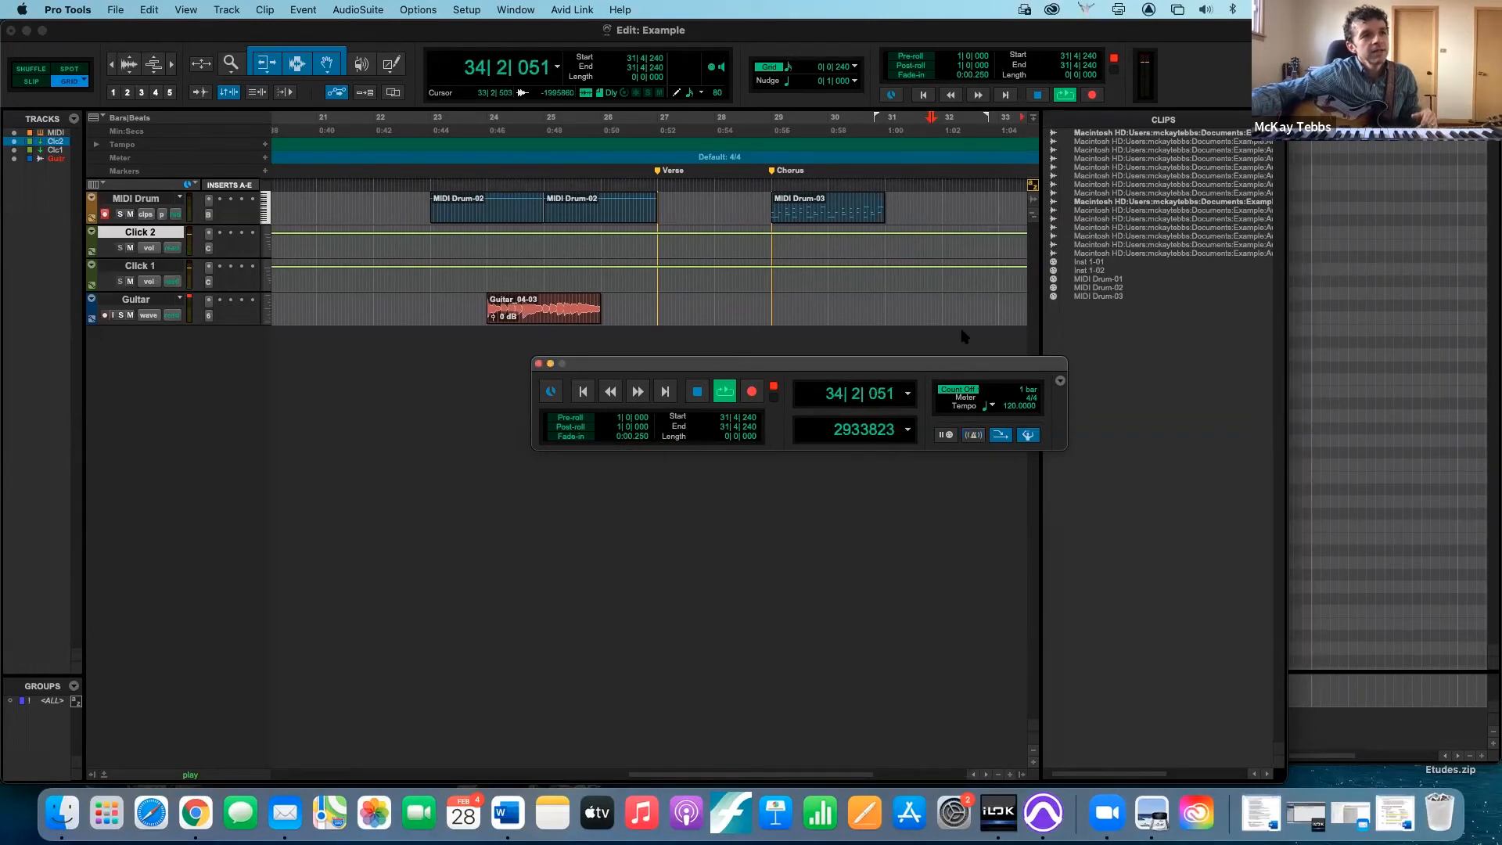
{"action": "left_click", "coordinate": [973, 434]}
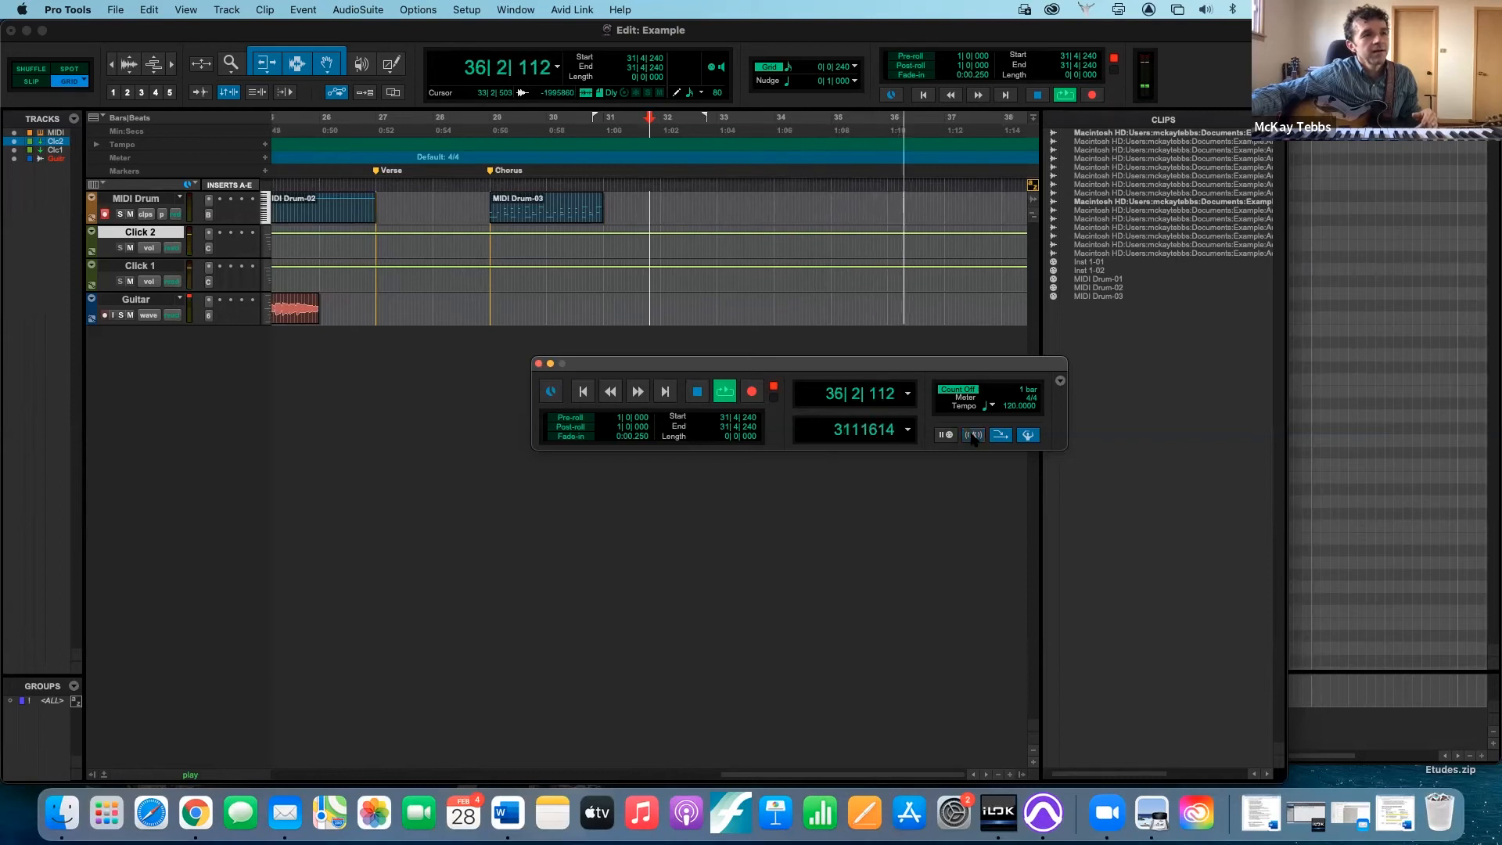
{"action": "key", "text": "space"}
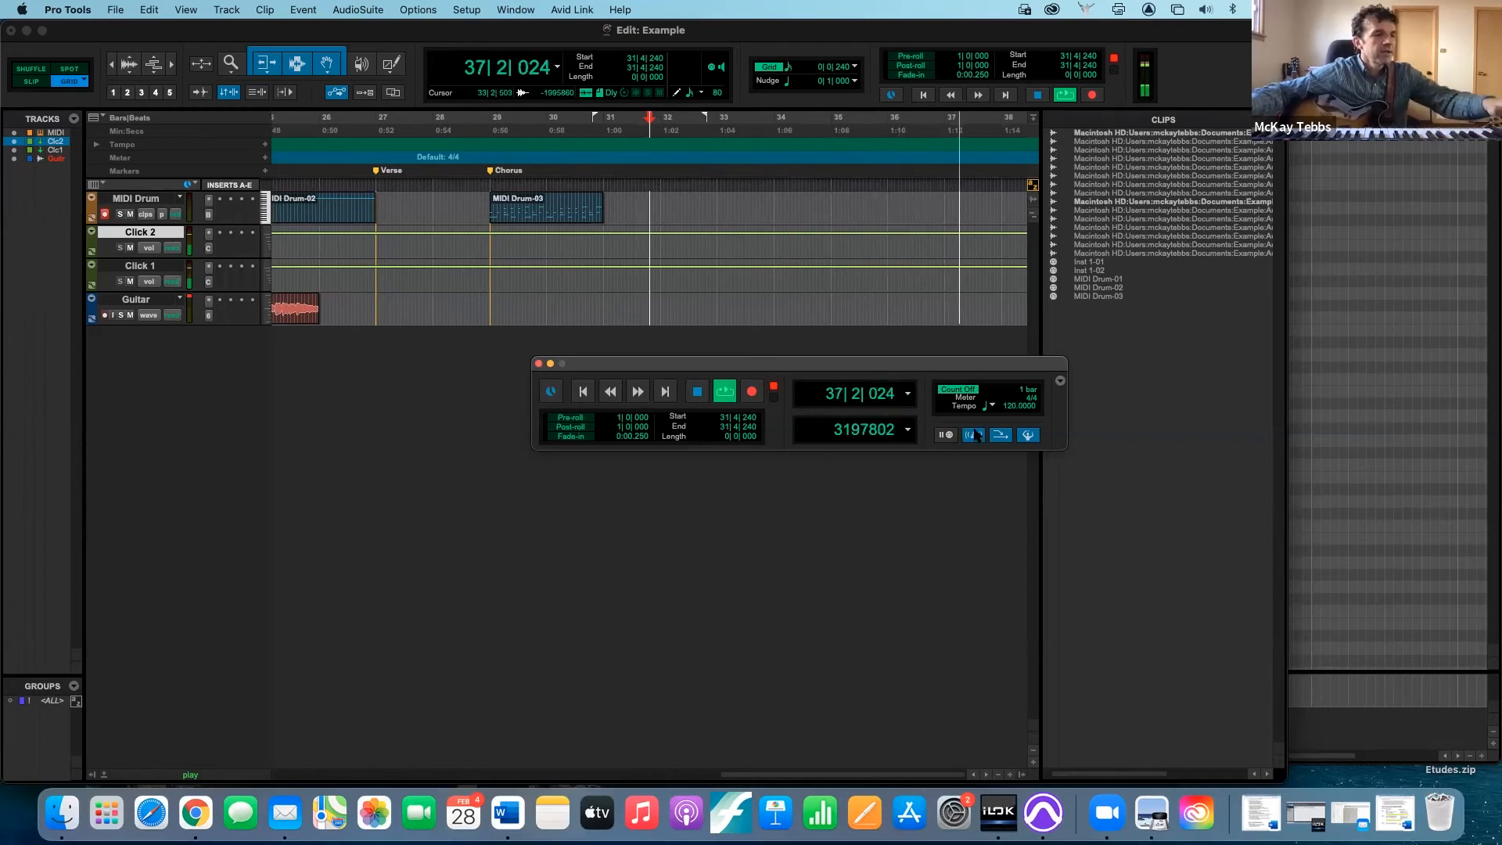
- Stop playback, try a tempo change of 130 BPM snapped to the bar at location 31|4|240, and undo it
{"action": "key", "text": "space"}
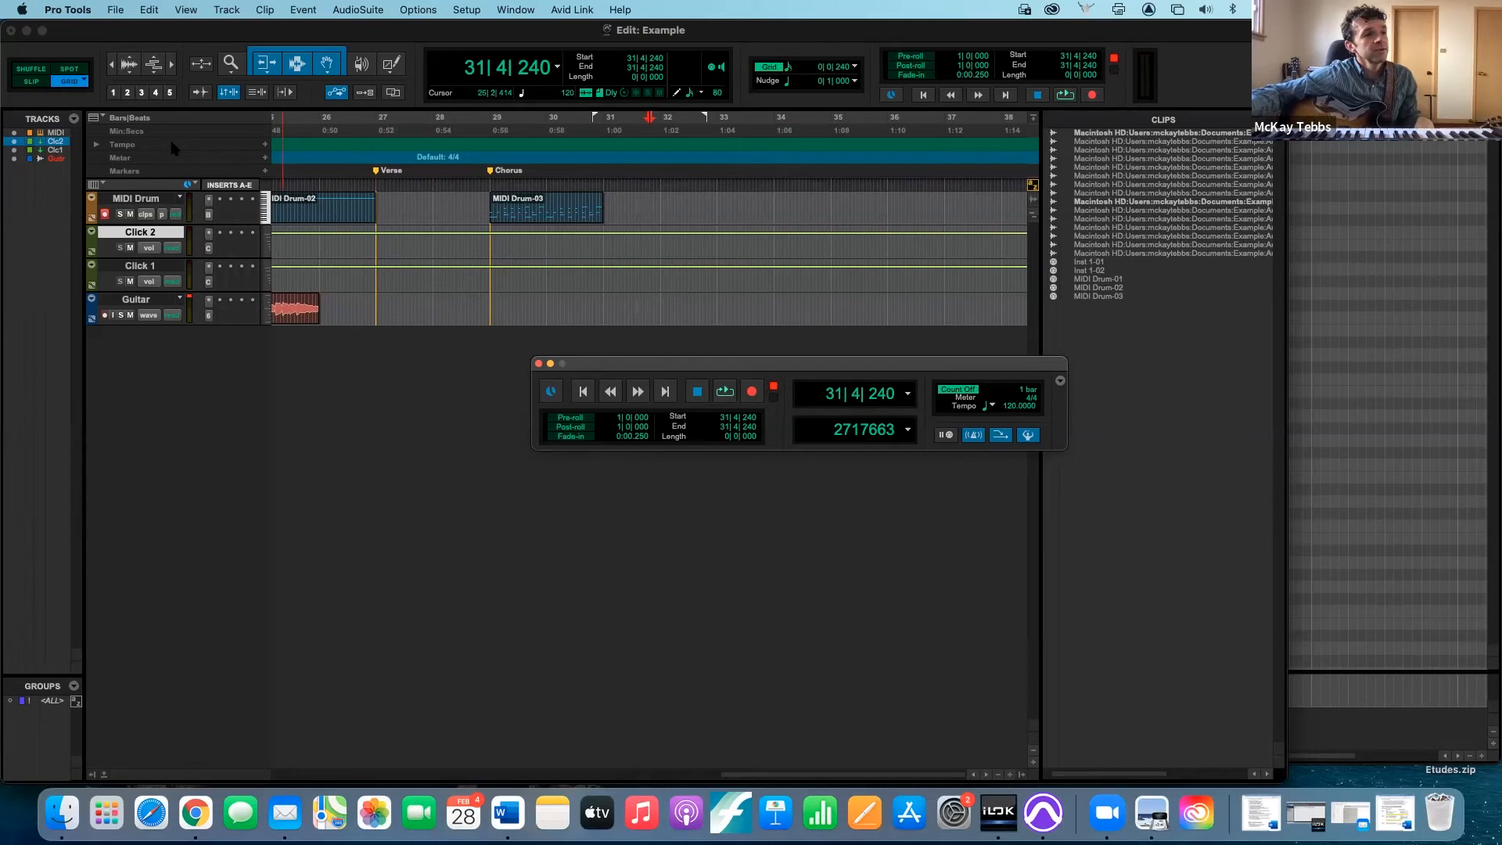
{"action": "left_click", "coordinate": [266, 145]}
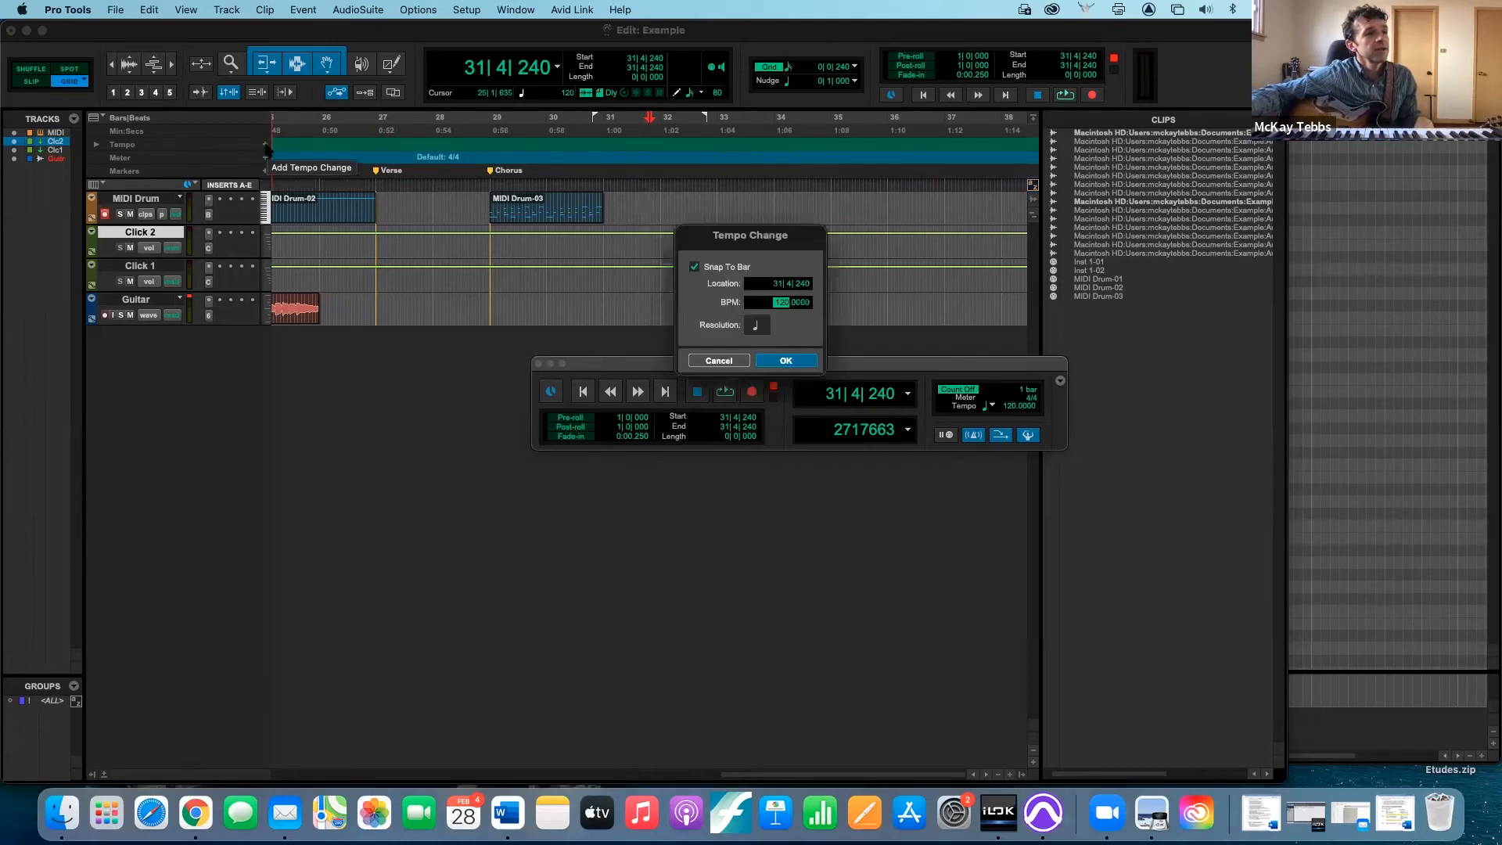
{"action": "type", "text": "130"}
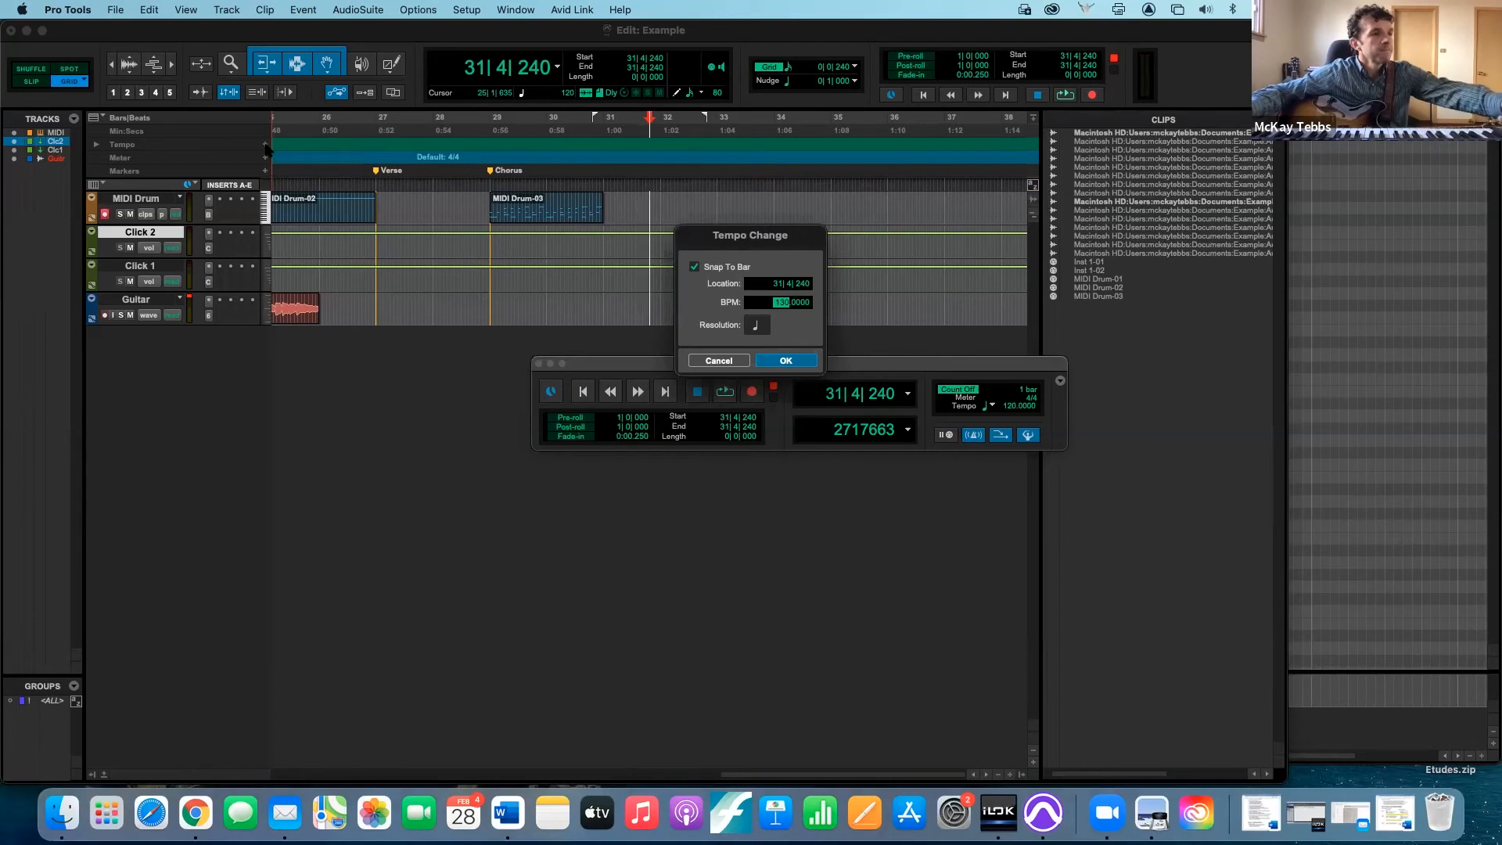
{"action": "key", "text": "Return"}
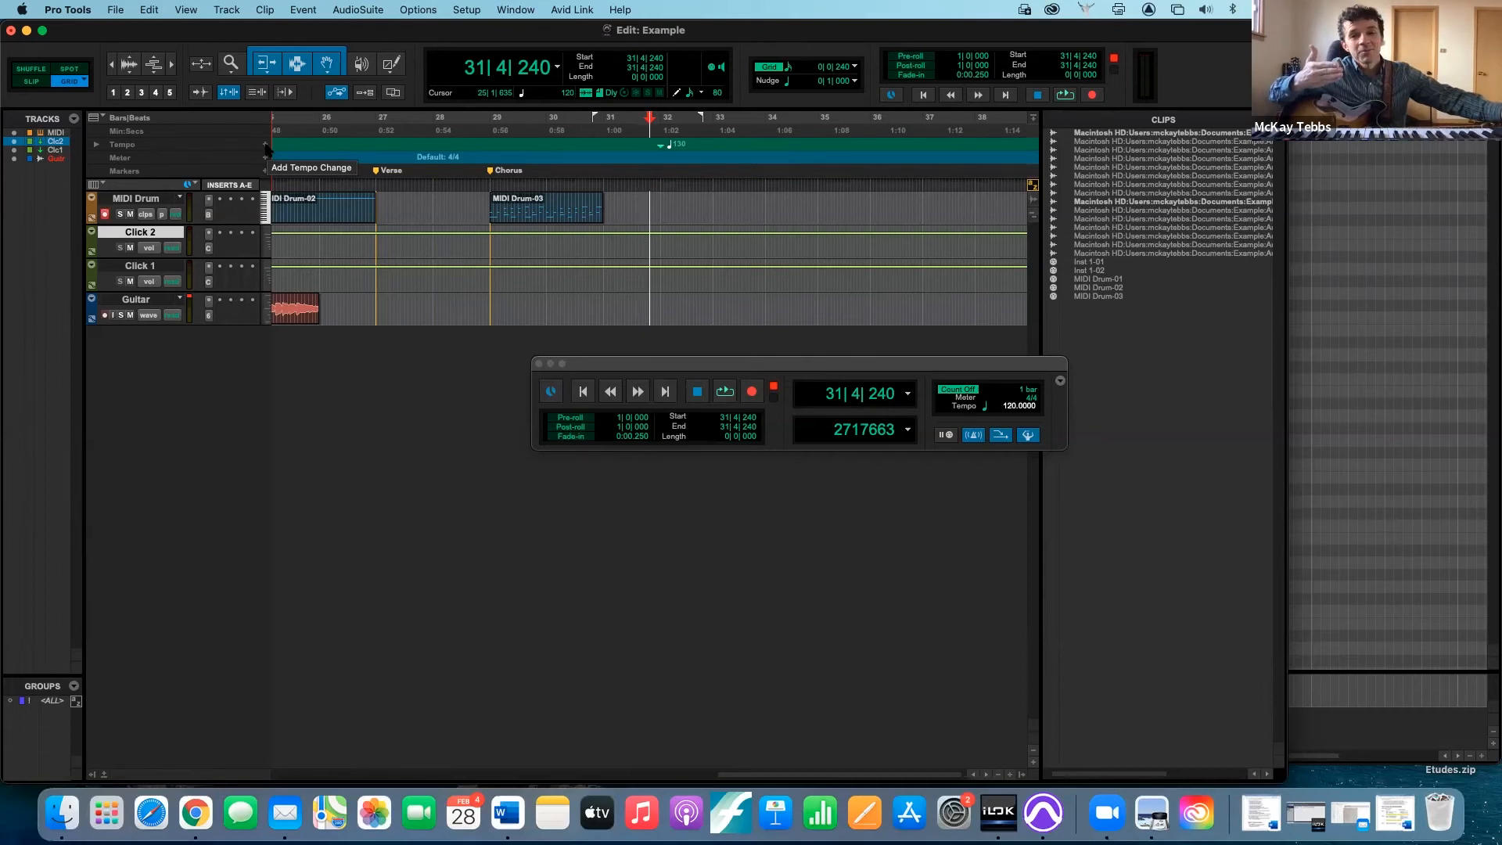
{"action": "key", "text": "super+z"}
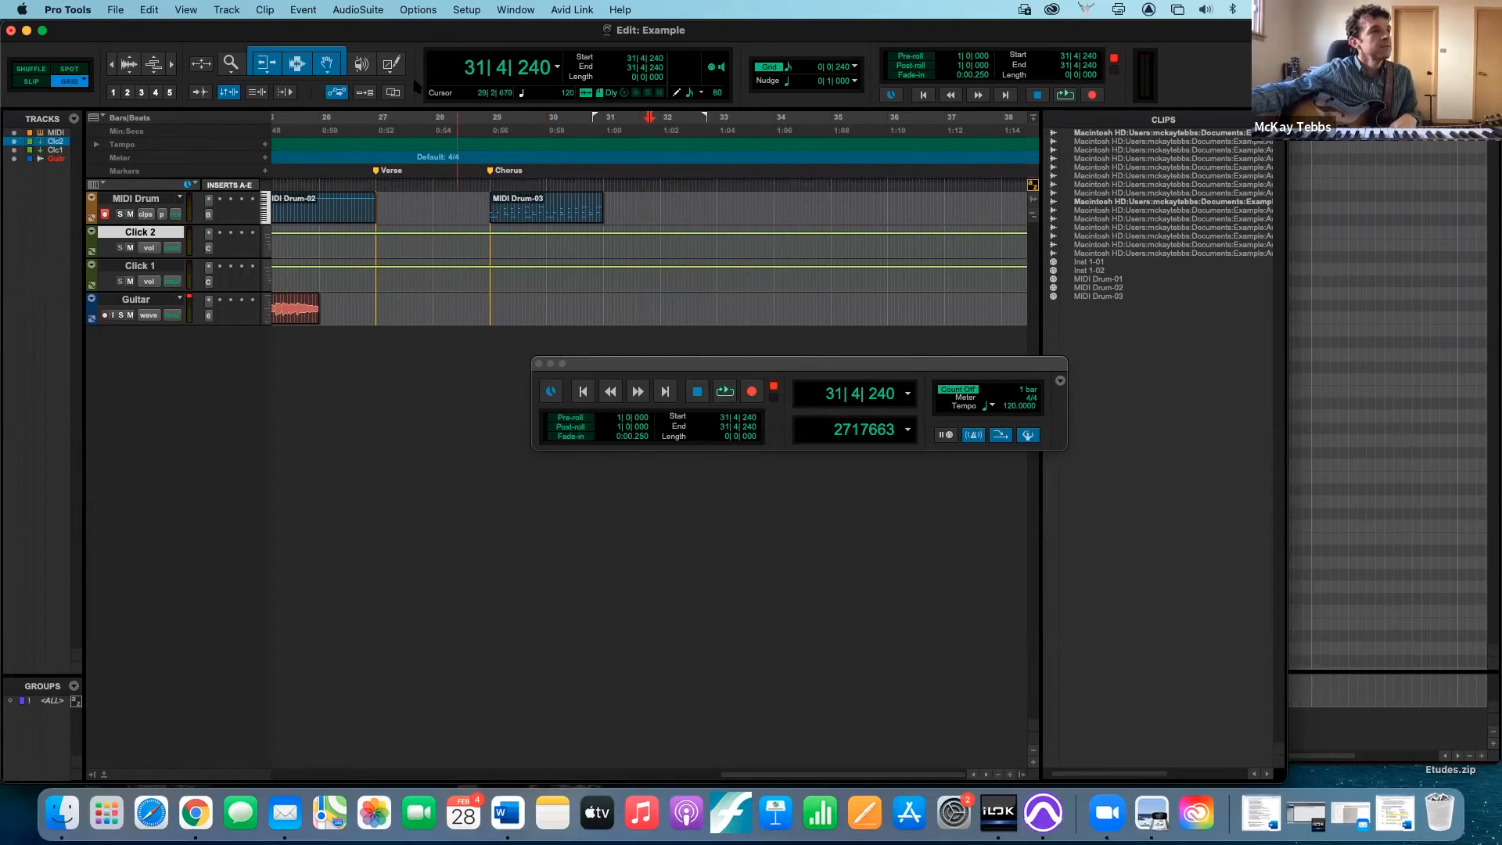
{"action": "left_click", "coordinate": [303, 11]}
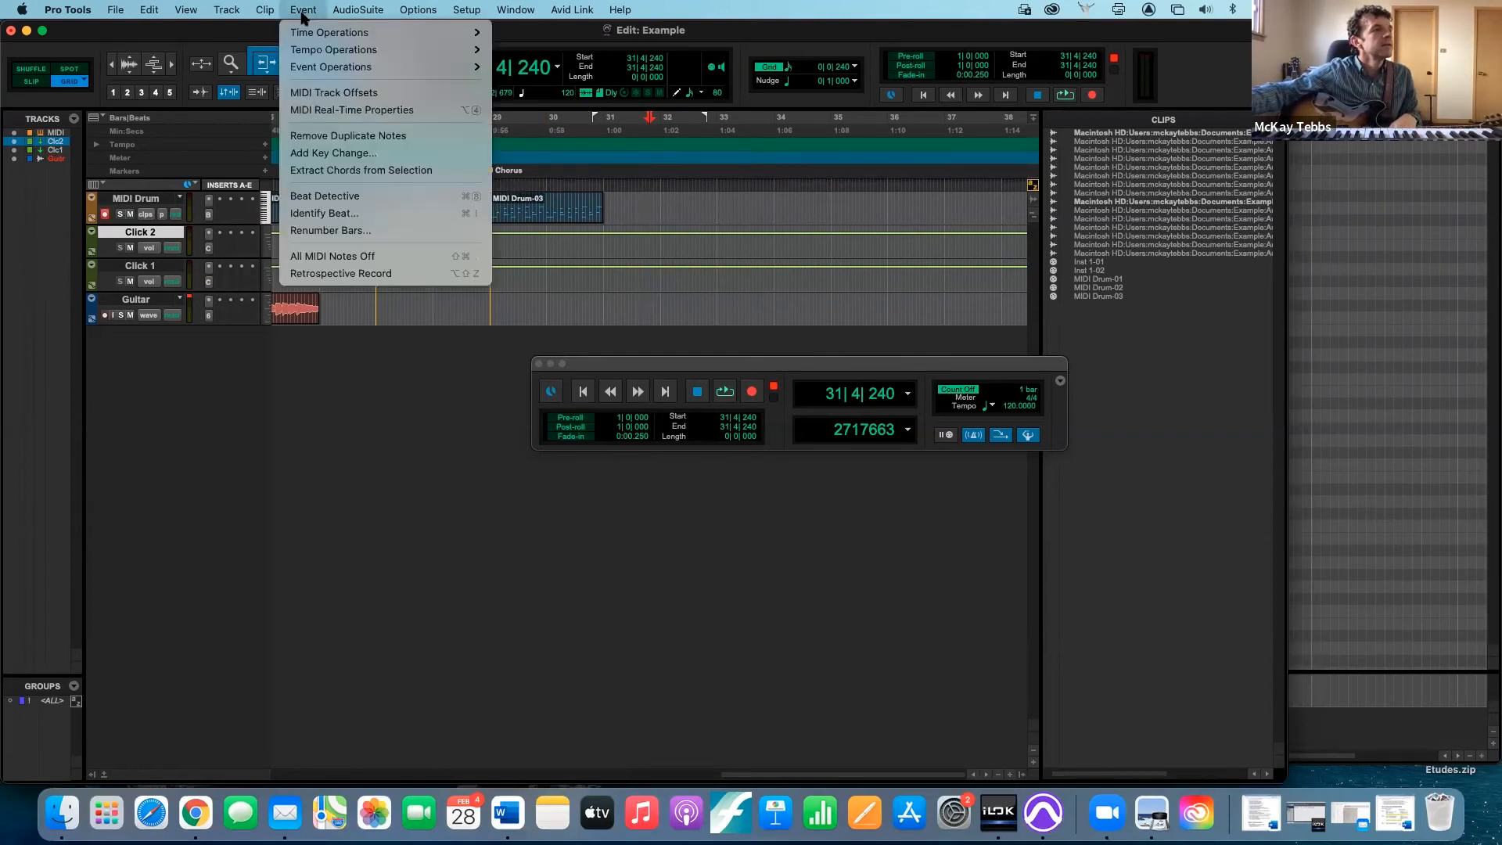
{"action": "mouse_move", "coordinate": [312, 50]}
{"action": "left_click", "coordinate": [799, 195]}
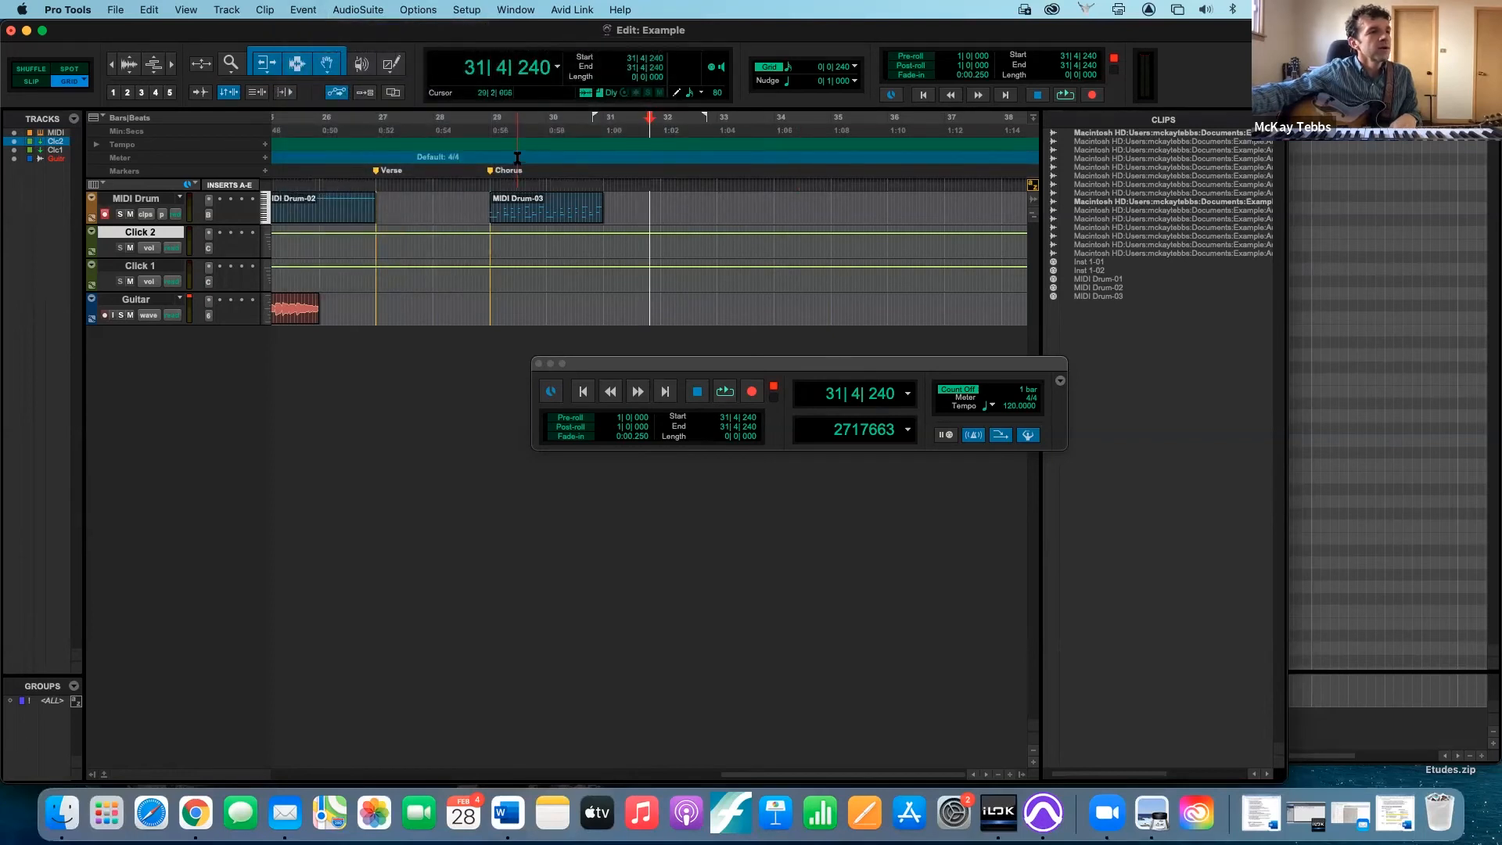
- Set up a Linear tempo operation starting at 29|3|000 in the Chorus and ending at 30|2|000
{"action": "left_click", "coordinate": [517, 156]}
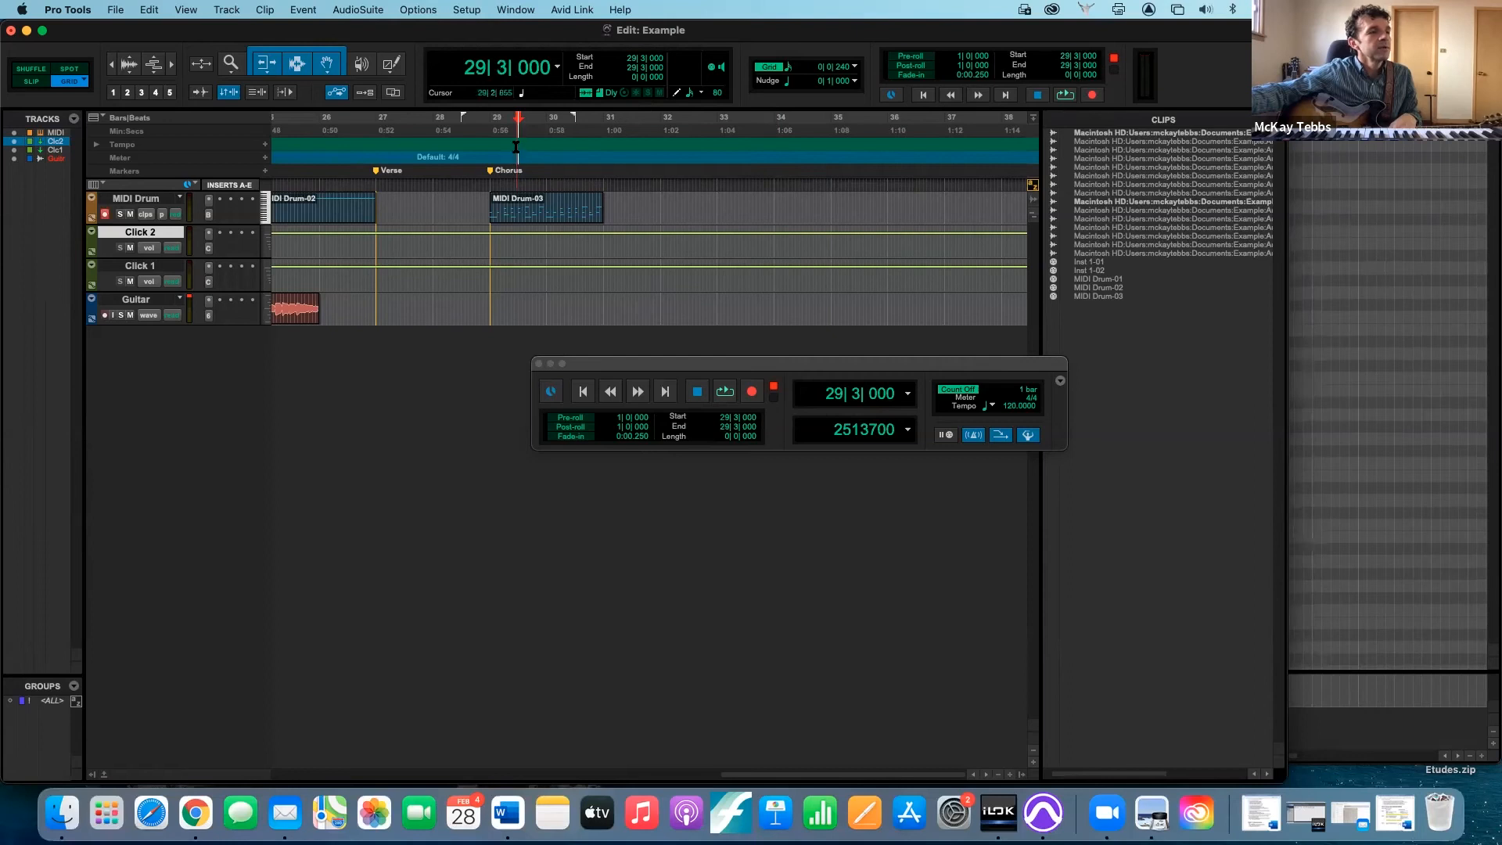
{"action": "left_click", "coordinate": [304, 11]}
{"action": "mouse_move", "coordinate": [322, 50]}
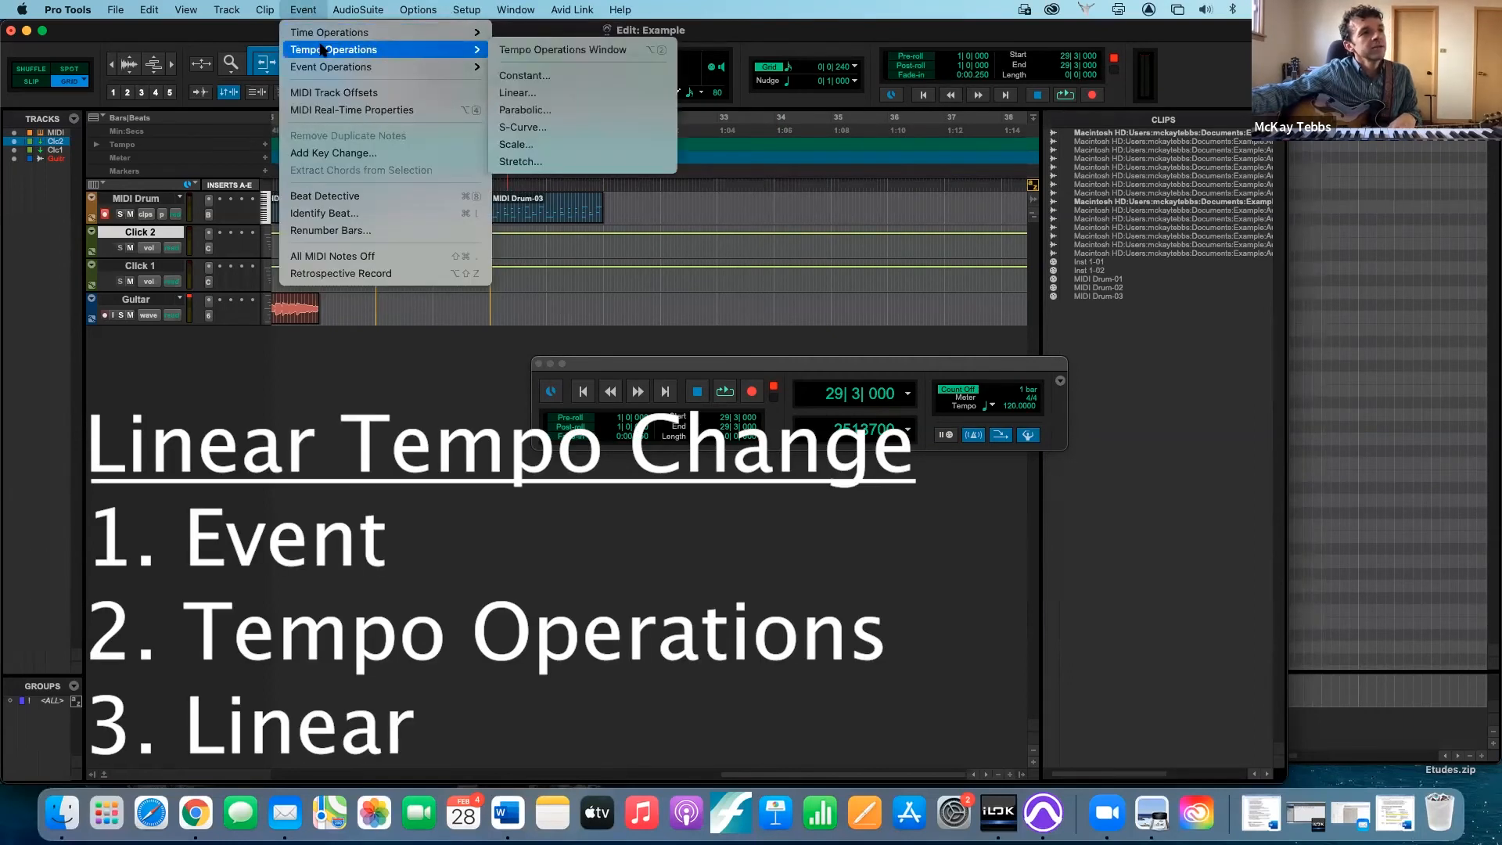
{"action": "left_click", "coordinate": [552, 94]}
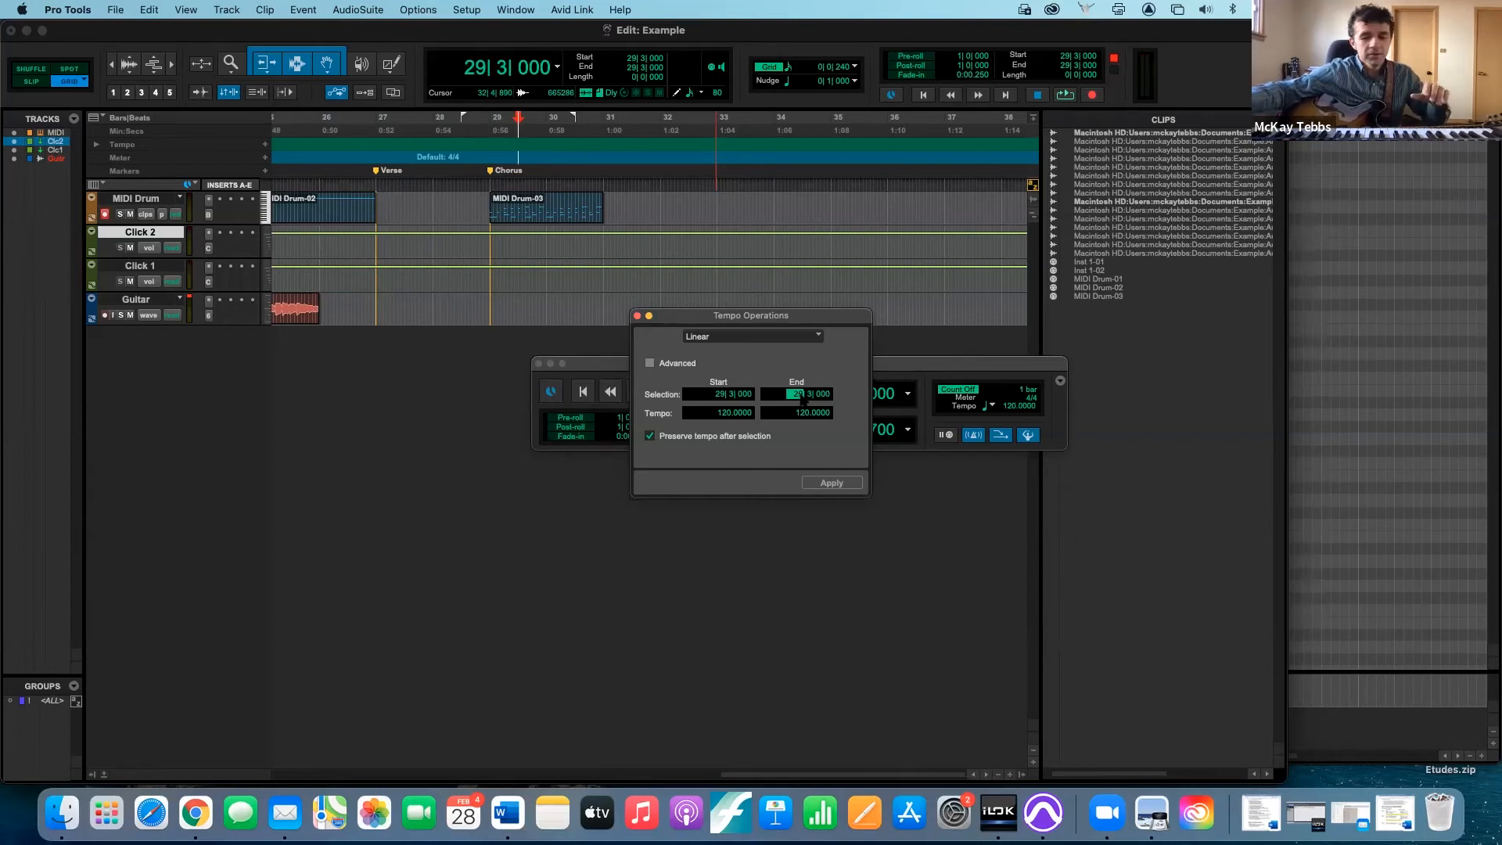
{"action": "type", "text": "30"}
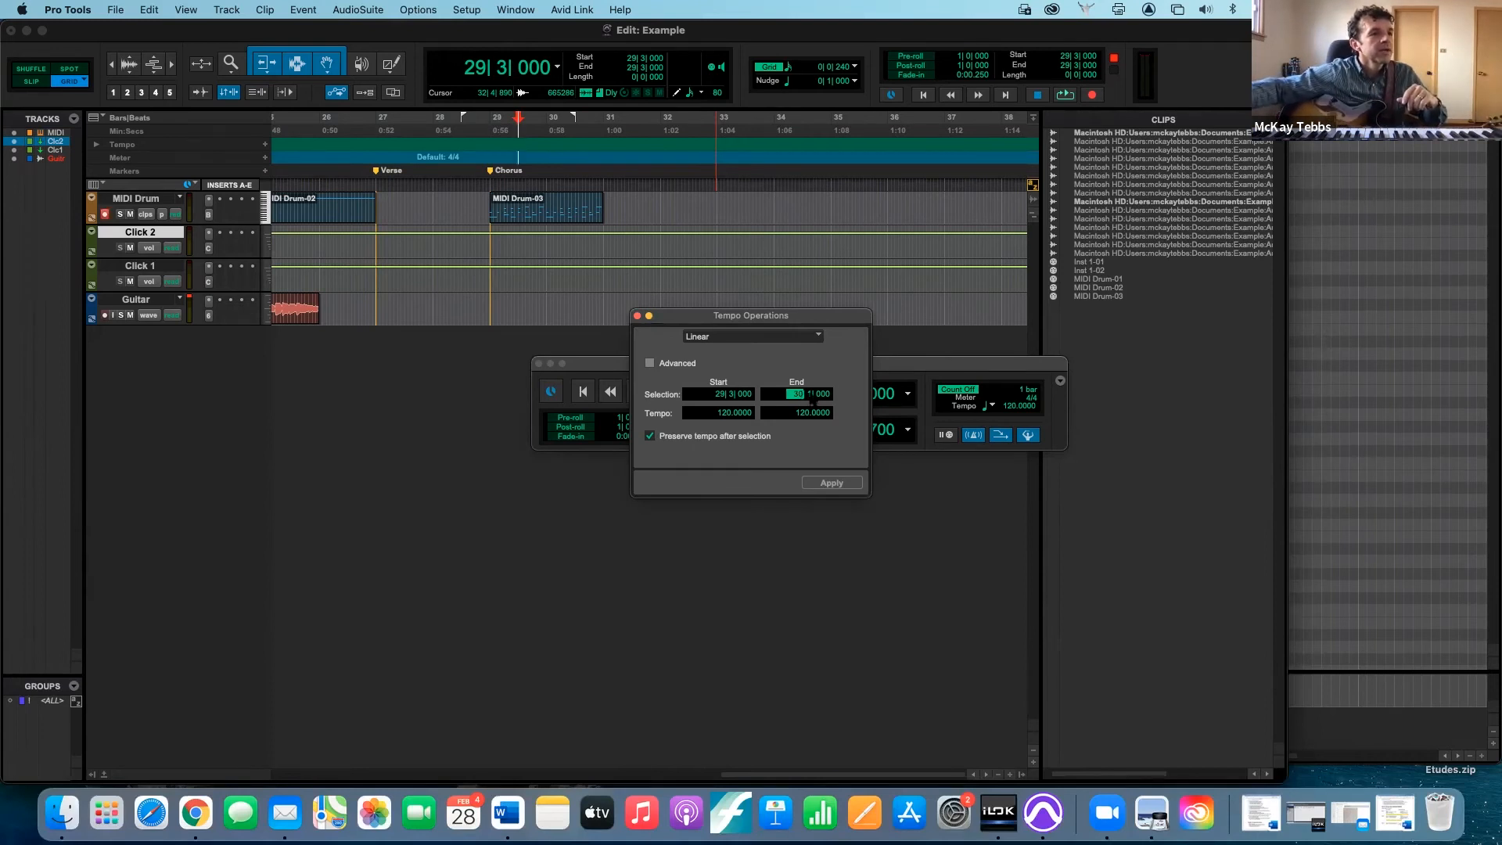
{"action": "key", "text": "Right"}
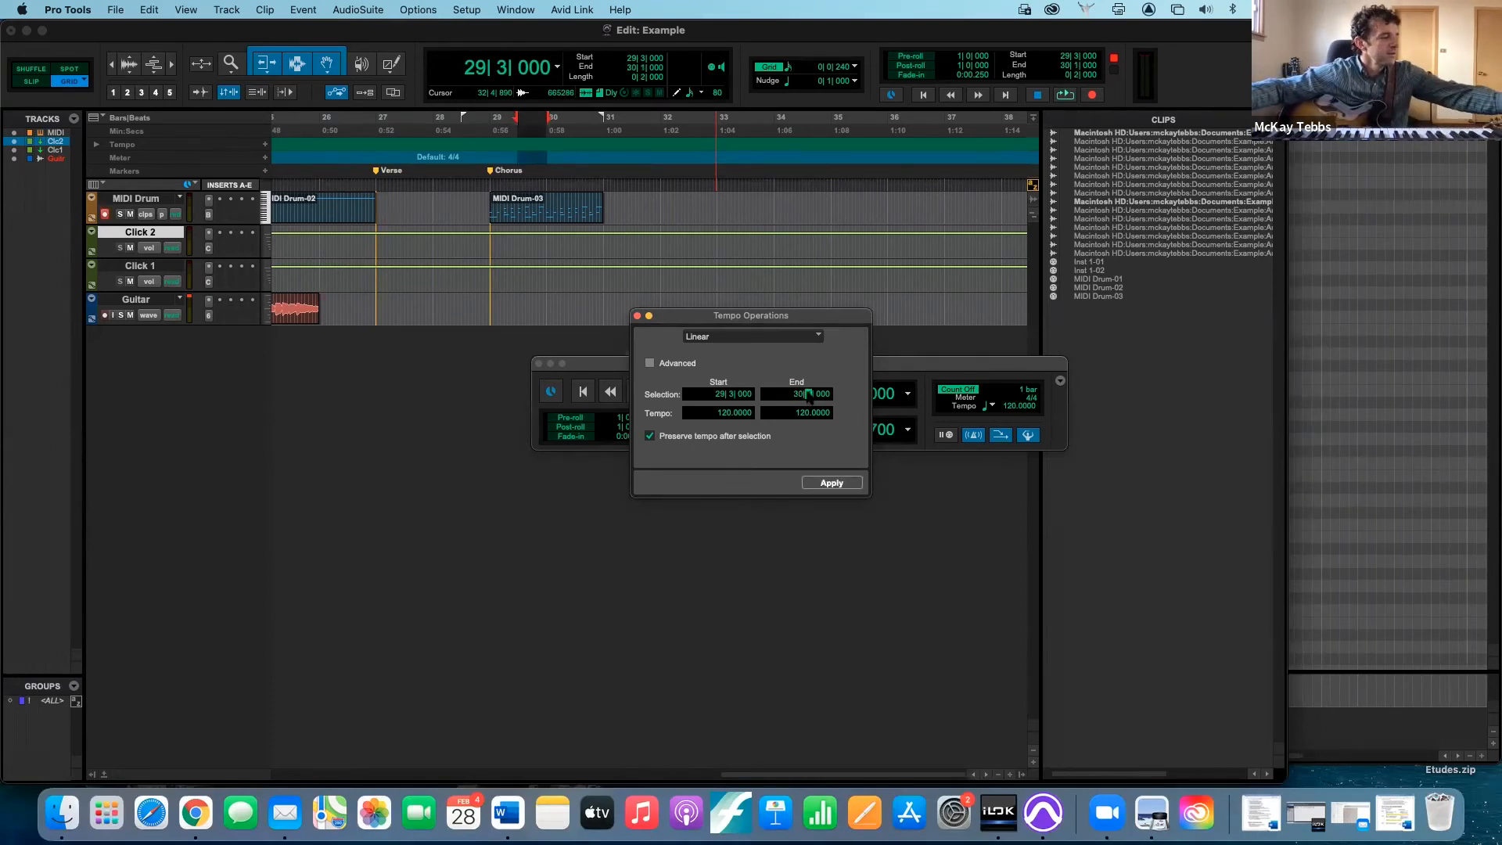
{"action": "key", "text": "Up"}
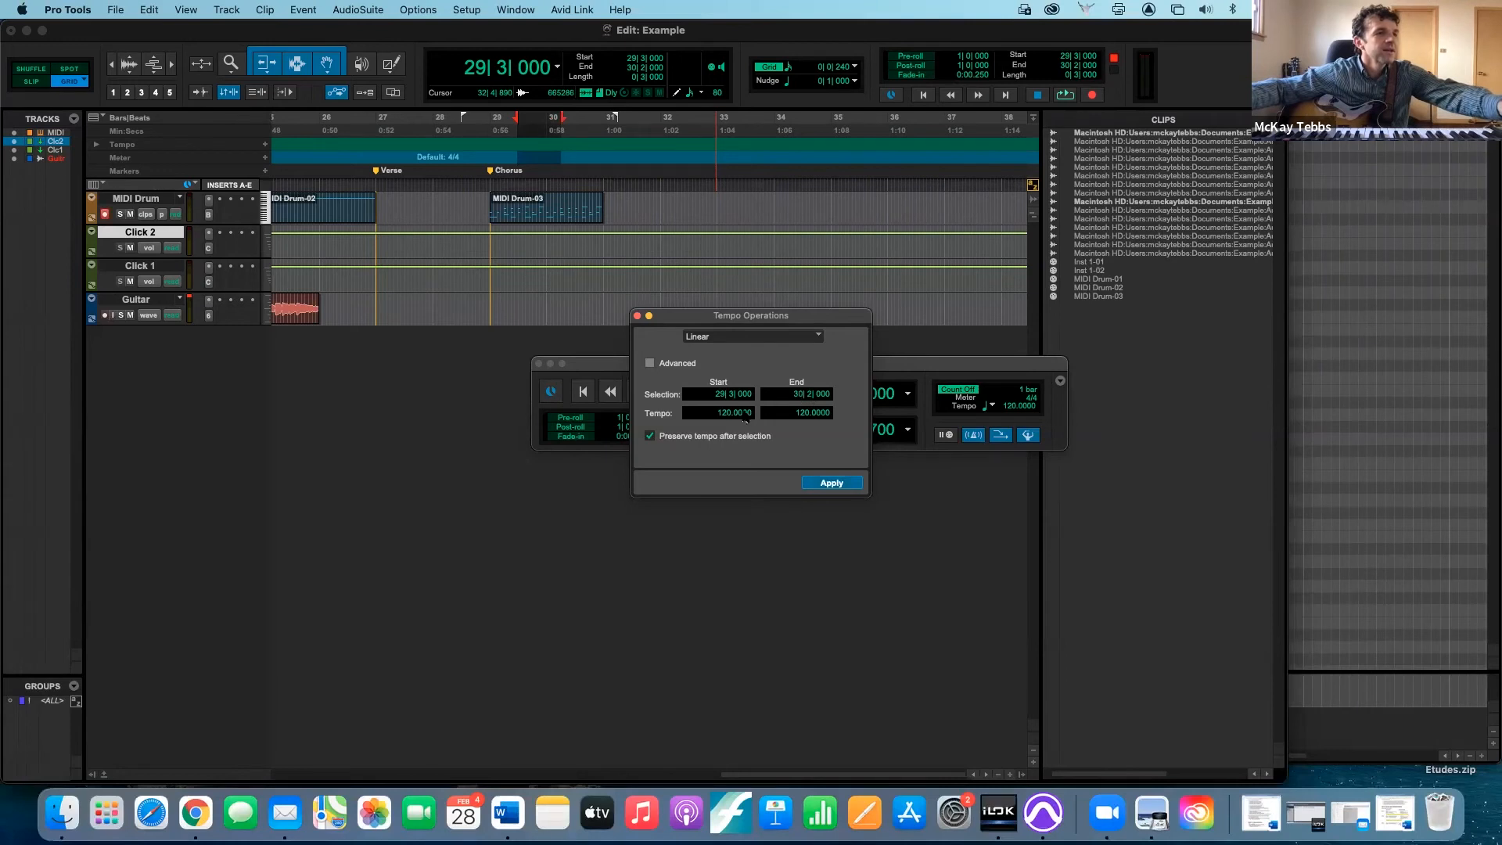
- Set the linear tempo change's start tempo to 140 BPM, raise its end tempo, and apply it
{"action": "left_click", "coordinate": [725, 414]}
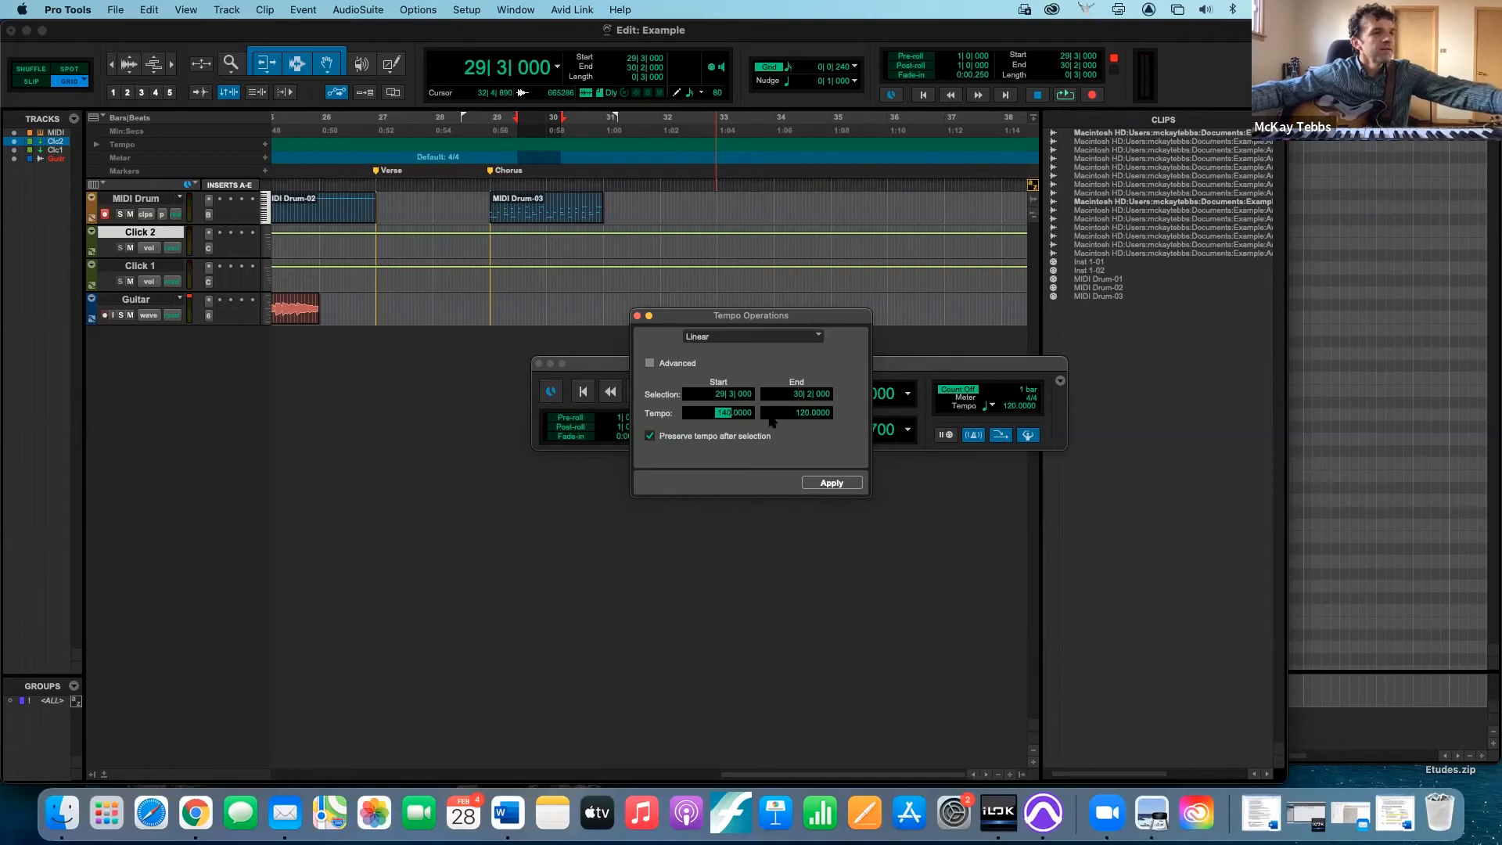
{"action": "left_click", "coordinate": [804, 414]}
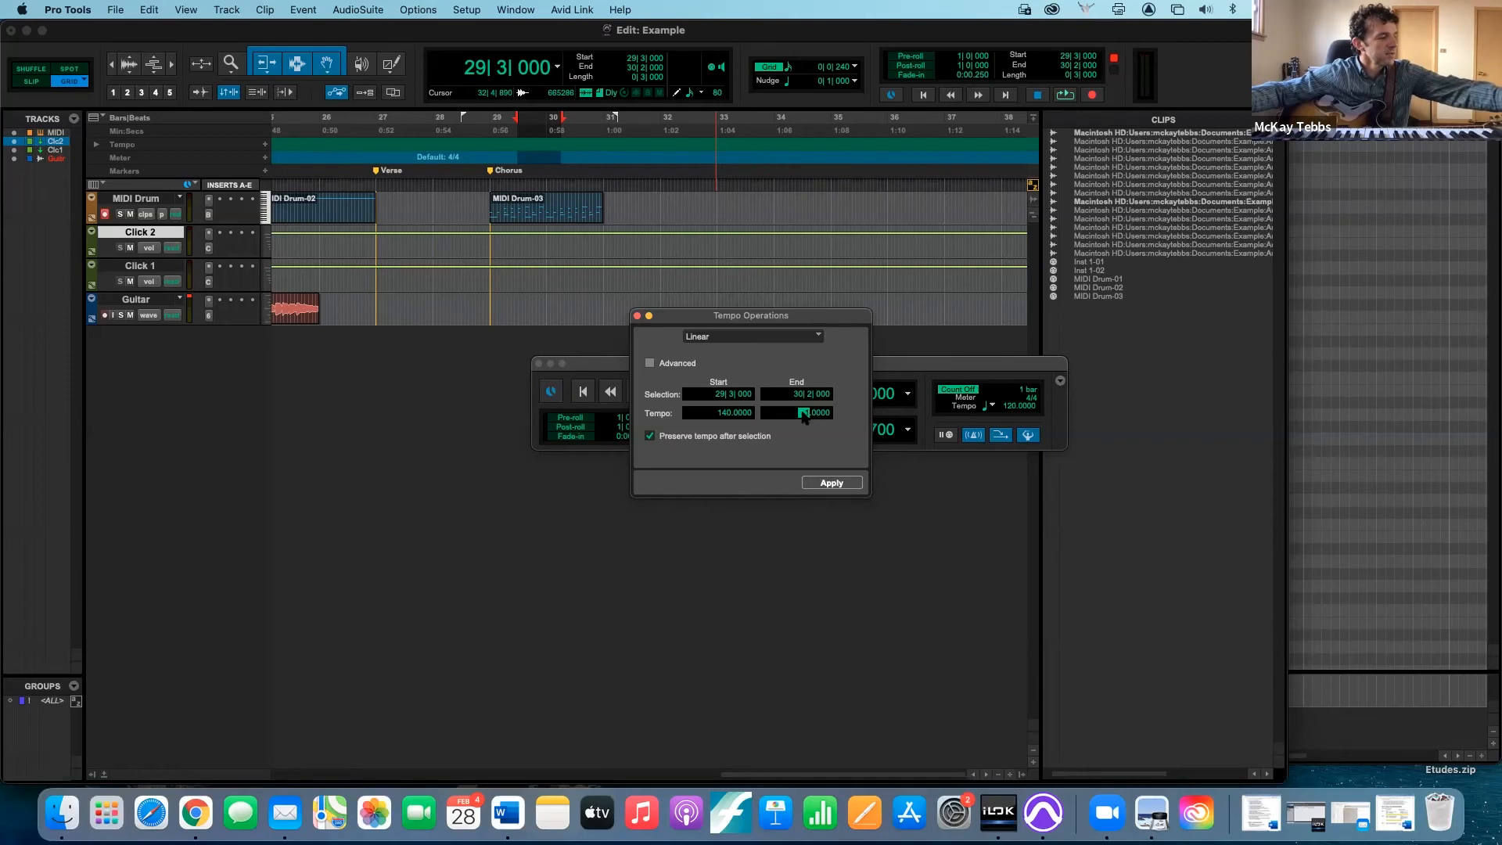
{"action": "left_click", "coordinate": [831, 484]}
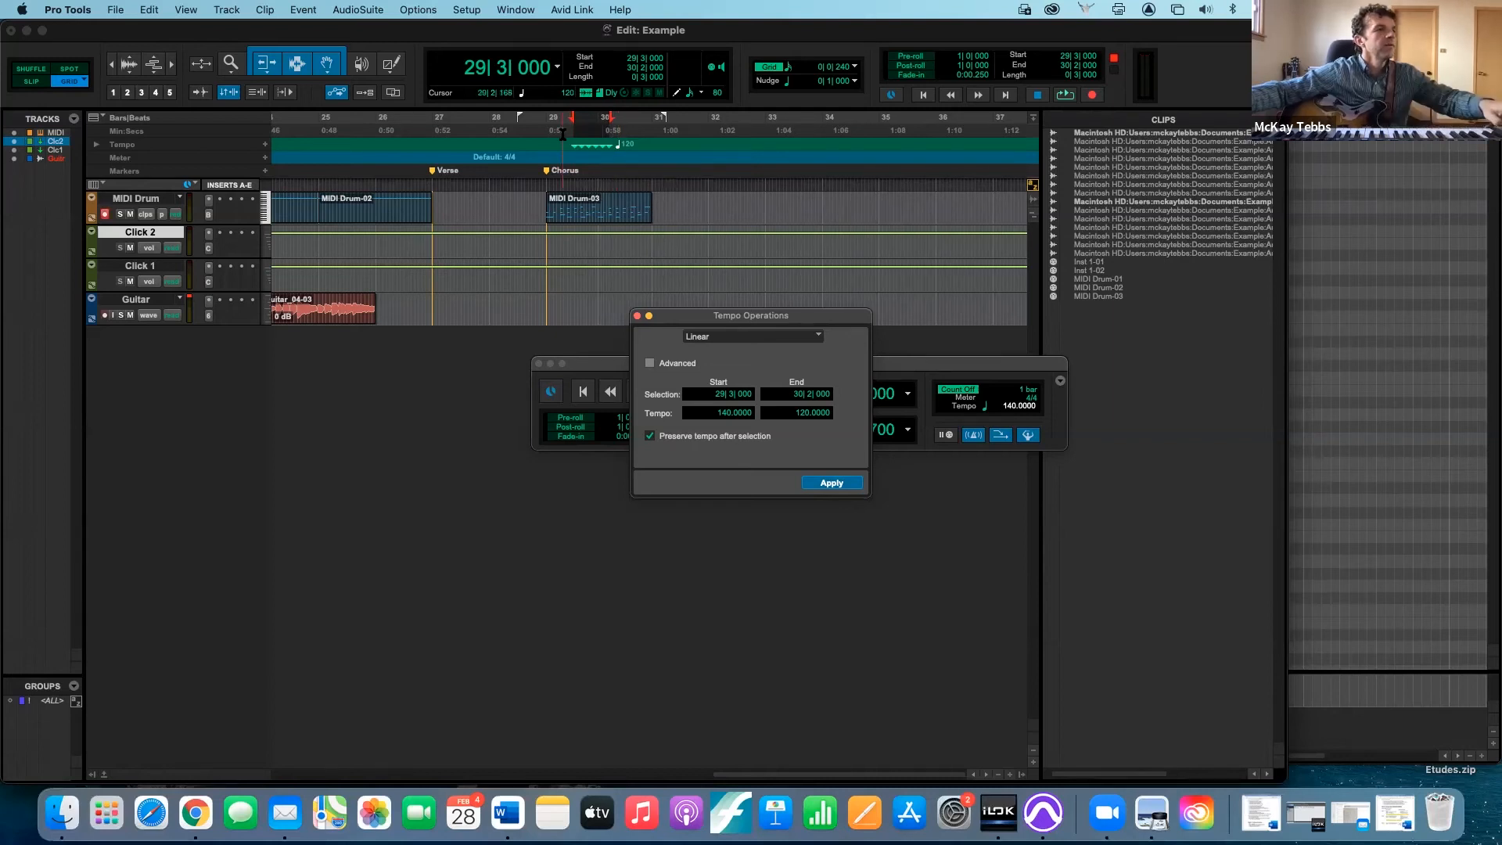
- Play the session from just before the Chorus marker to hear the tempo change, and close the Tempo Operations window
{"action": "key", "text": "space"}
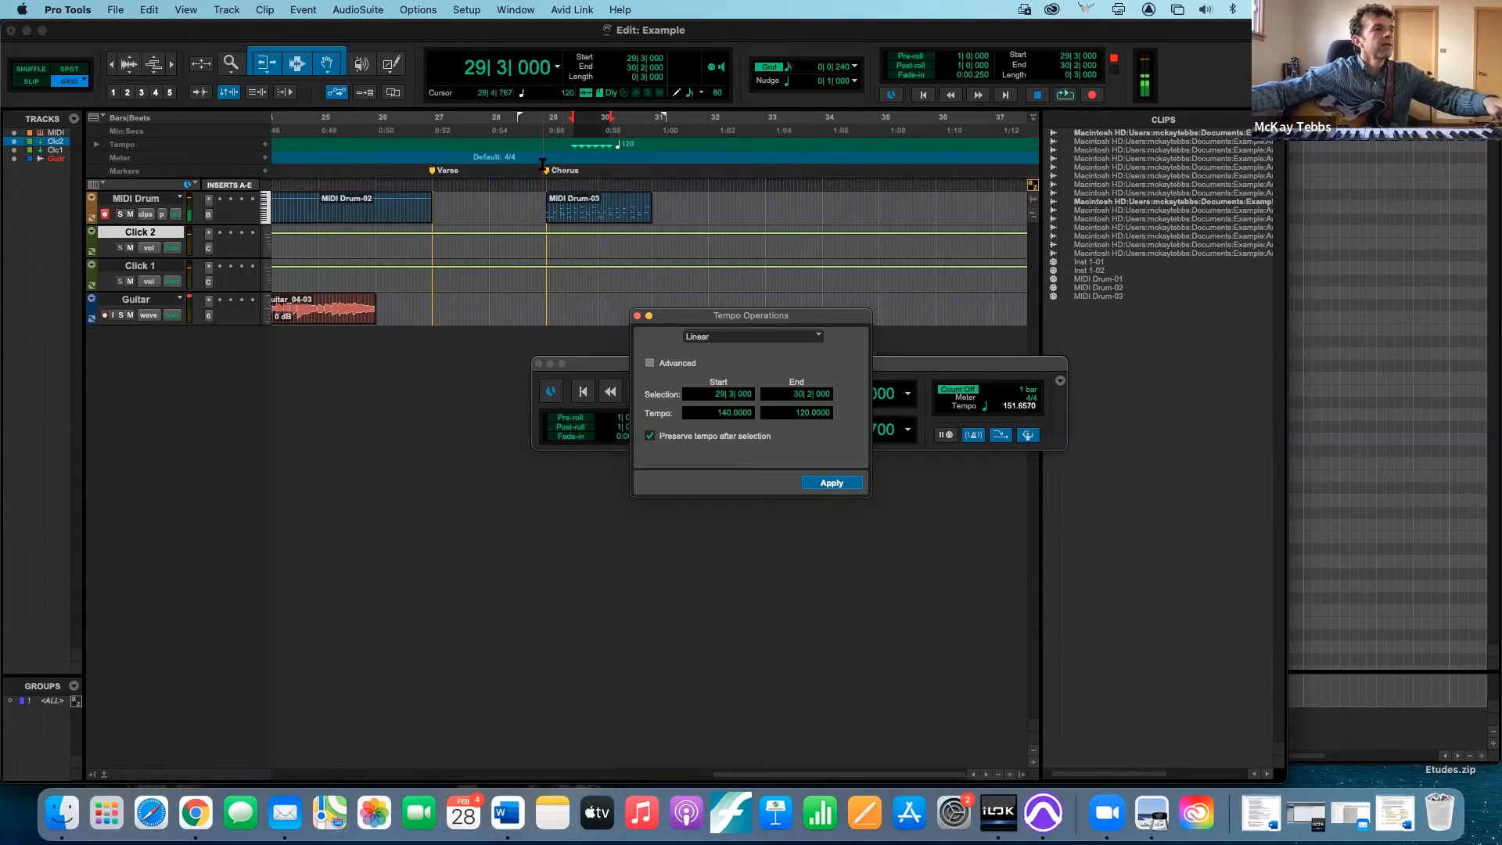
{"action": "left_click", "coordinate": [542, 162]}
{"action": "key", "text": "space"}
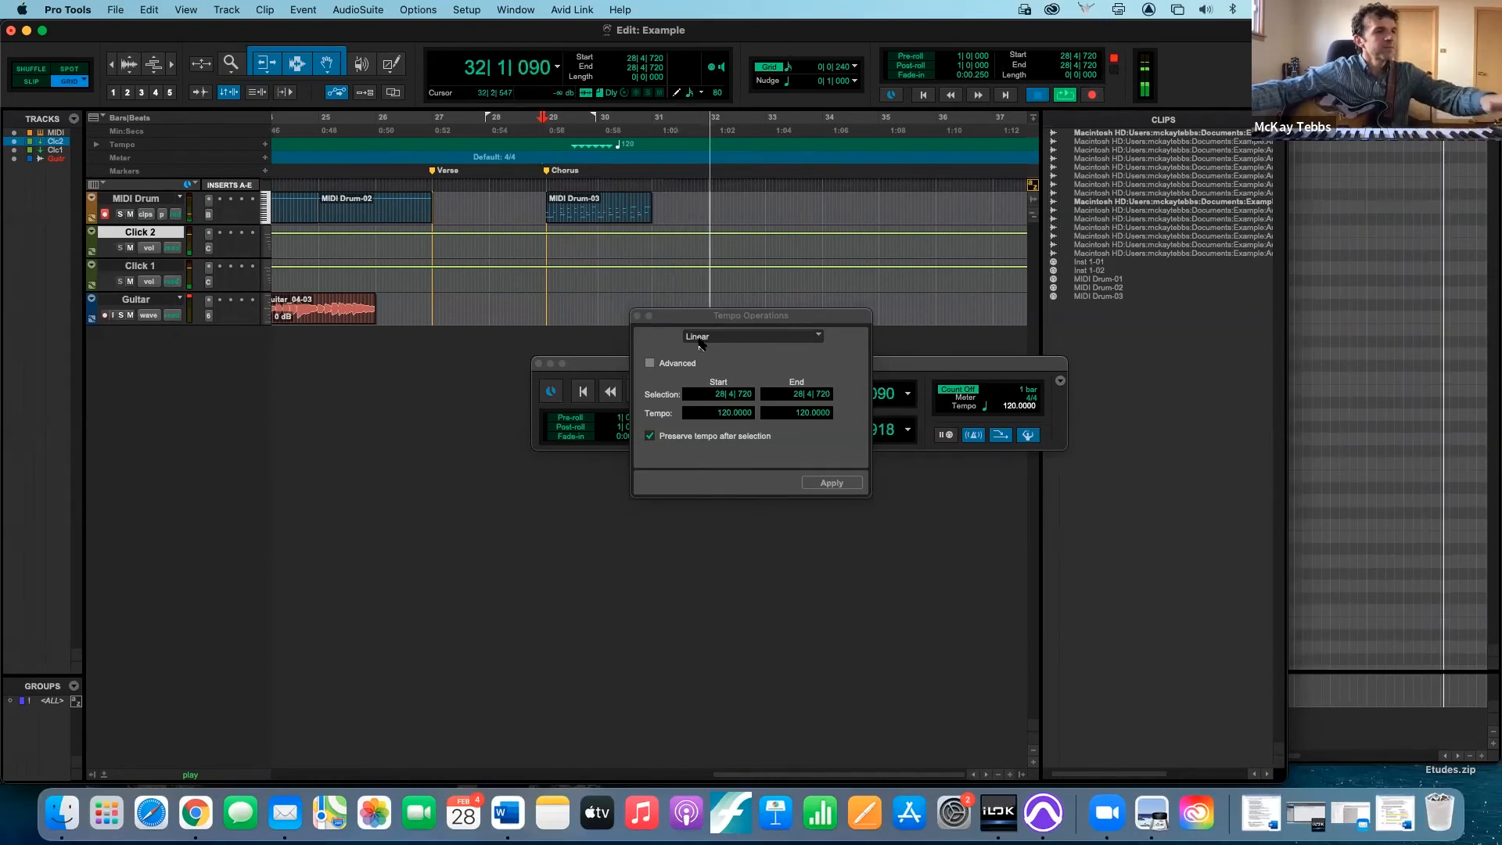
{"action": "key", "text": "space"}
{"action": "left_click", "coordinate": [637, 316]}
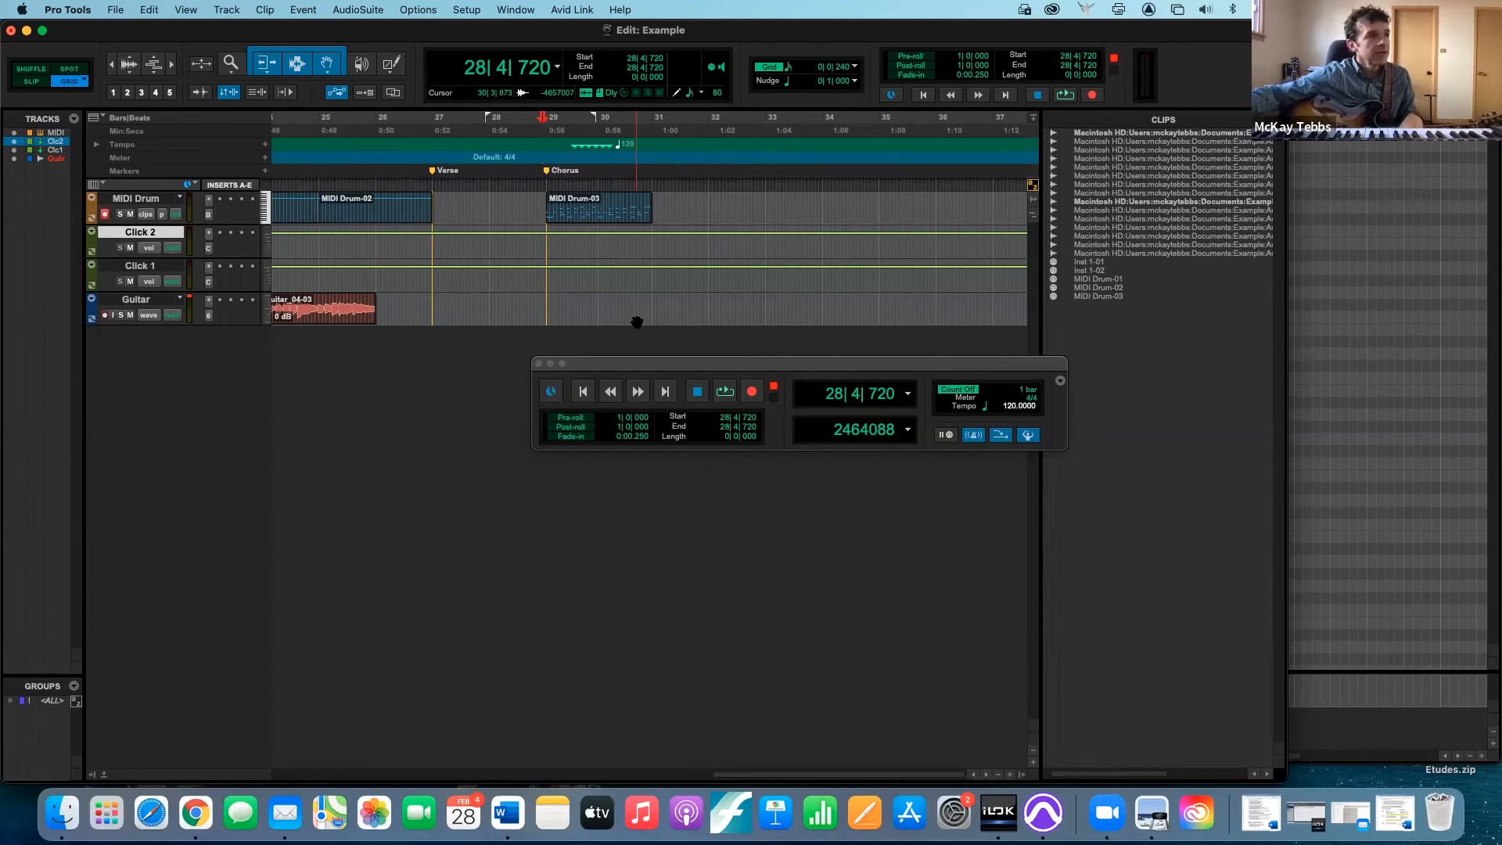
- Add a 5/4 meter change snapped to the bar at location 28|4|720
{"action": "left_click", "coordinate": [264, 159]}
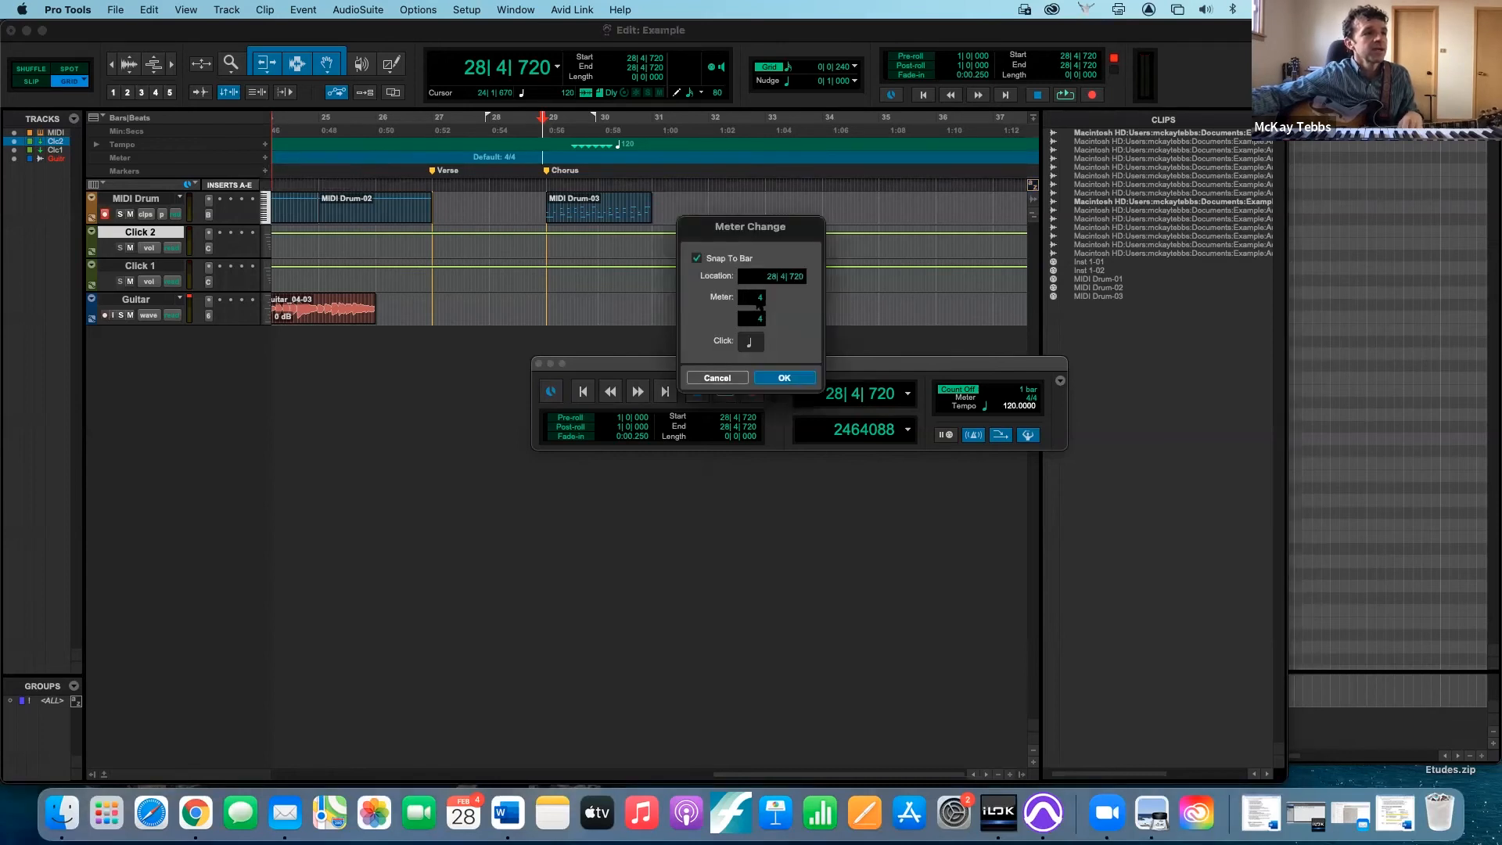
{"action": "type", "text": "5"}
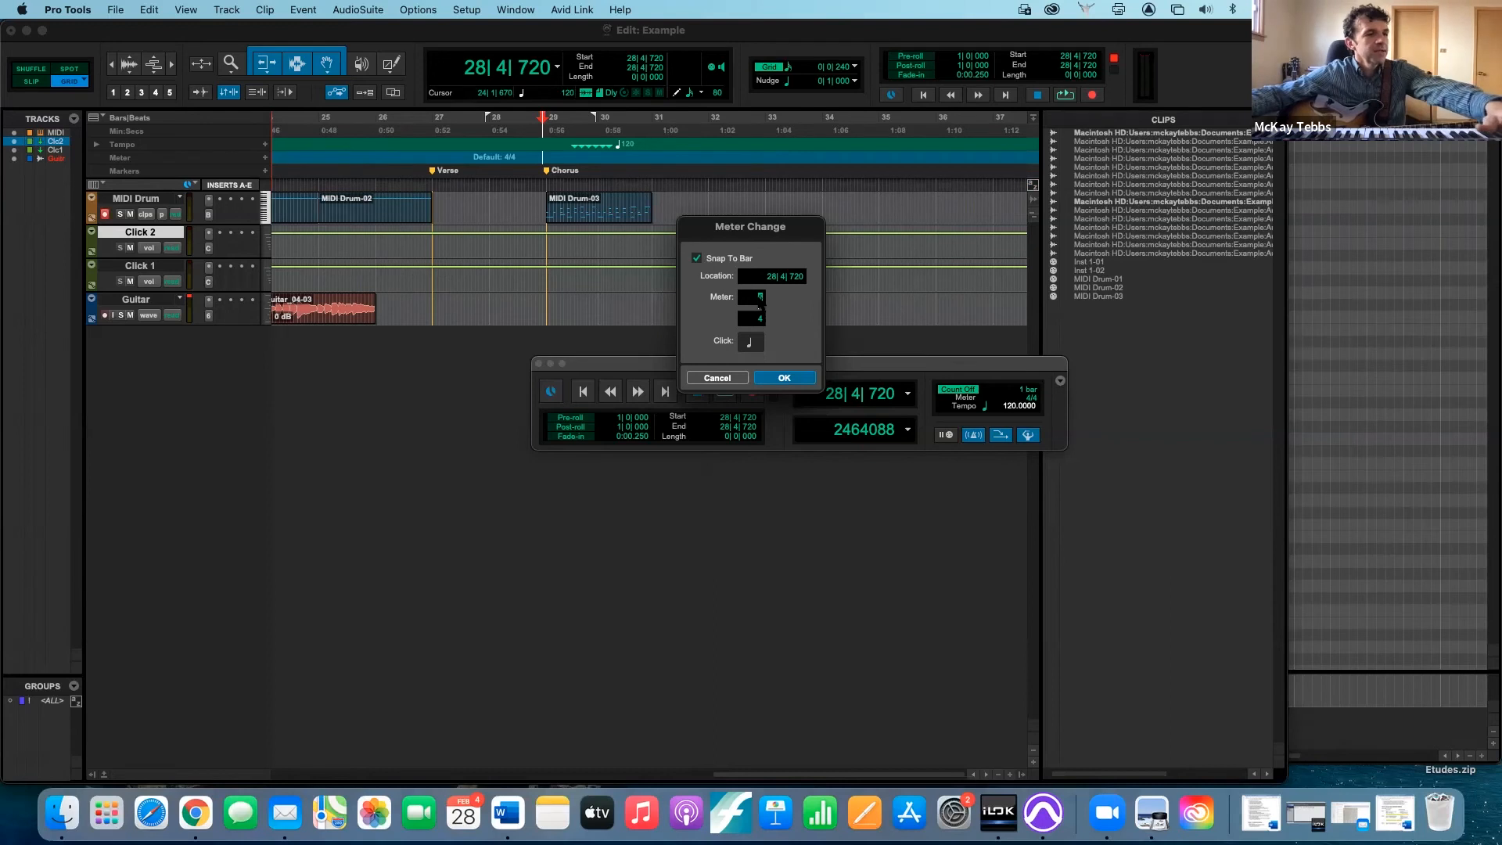
{"action": "left_click", "coordinate": [775, 378]}
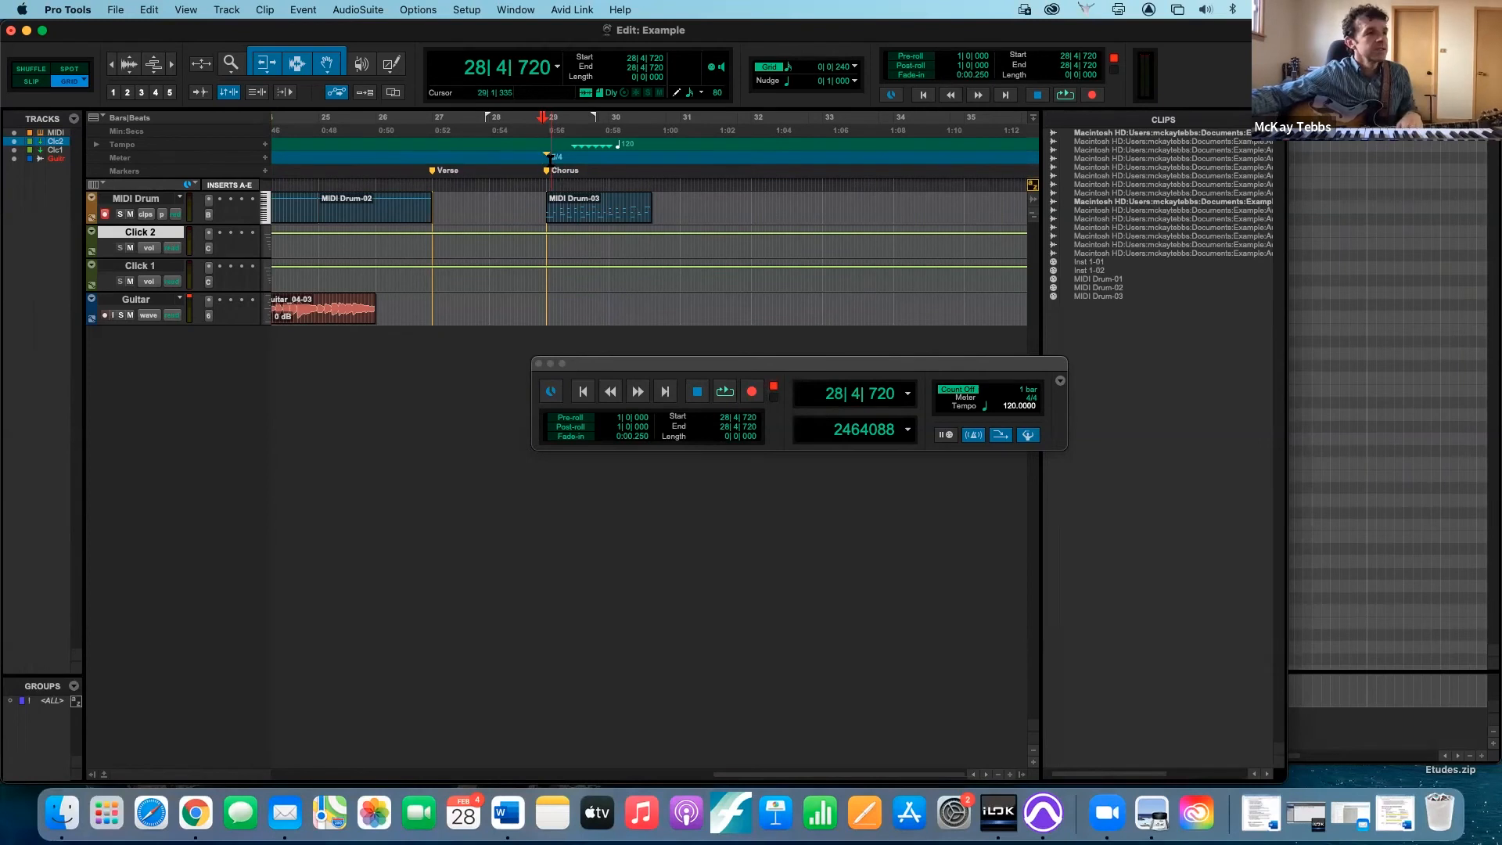
- Show the Samples, Feet+Frames, Timecode 2, Timecode, Key and Chords rulers in the Edit window
{"action": "left_click", "coordinate": [102, 119]}
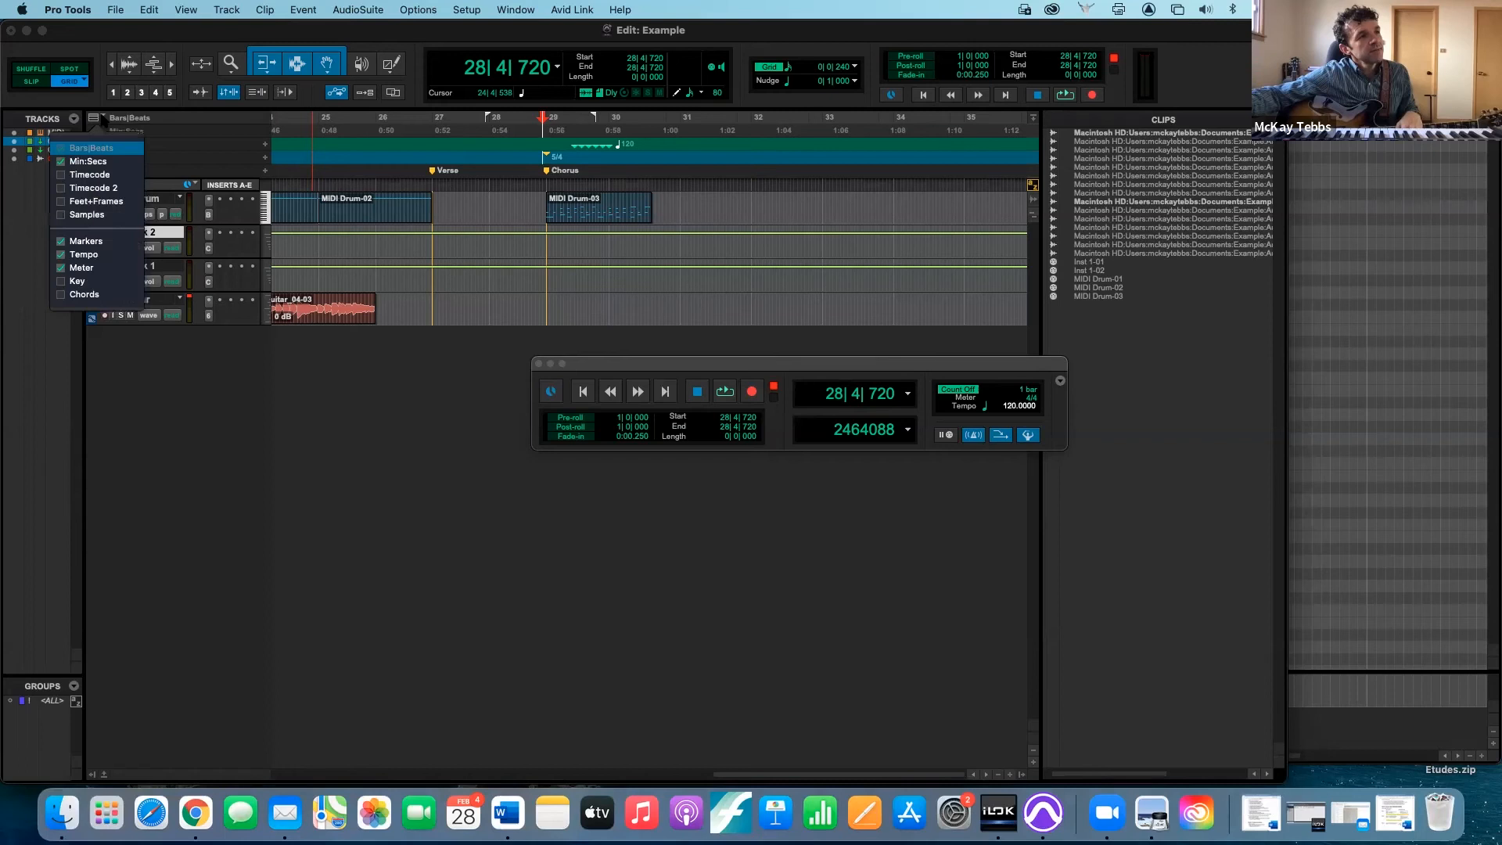
{"action": "left_click", "coordinate": [64, 214]}
{"action": "left_click", "coordinate": [63, 201]}
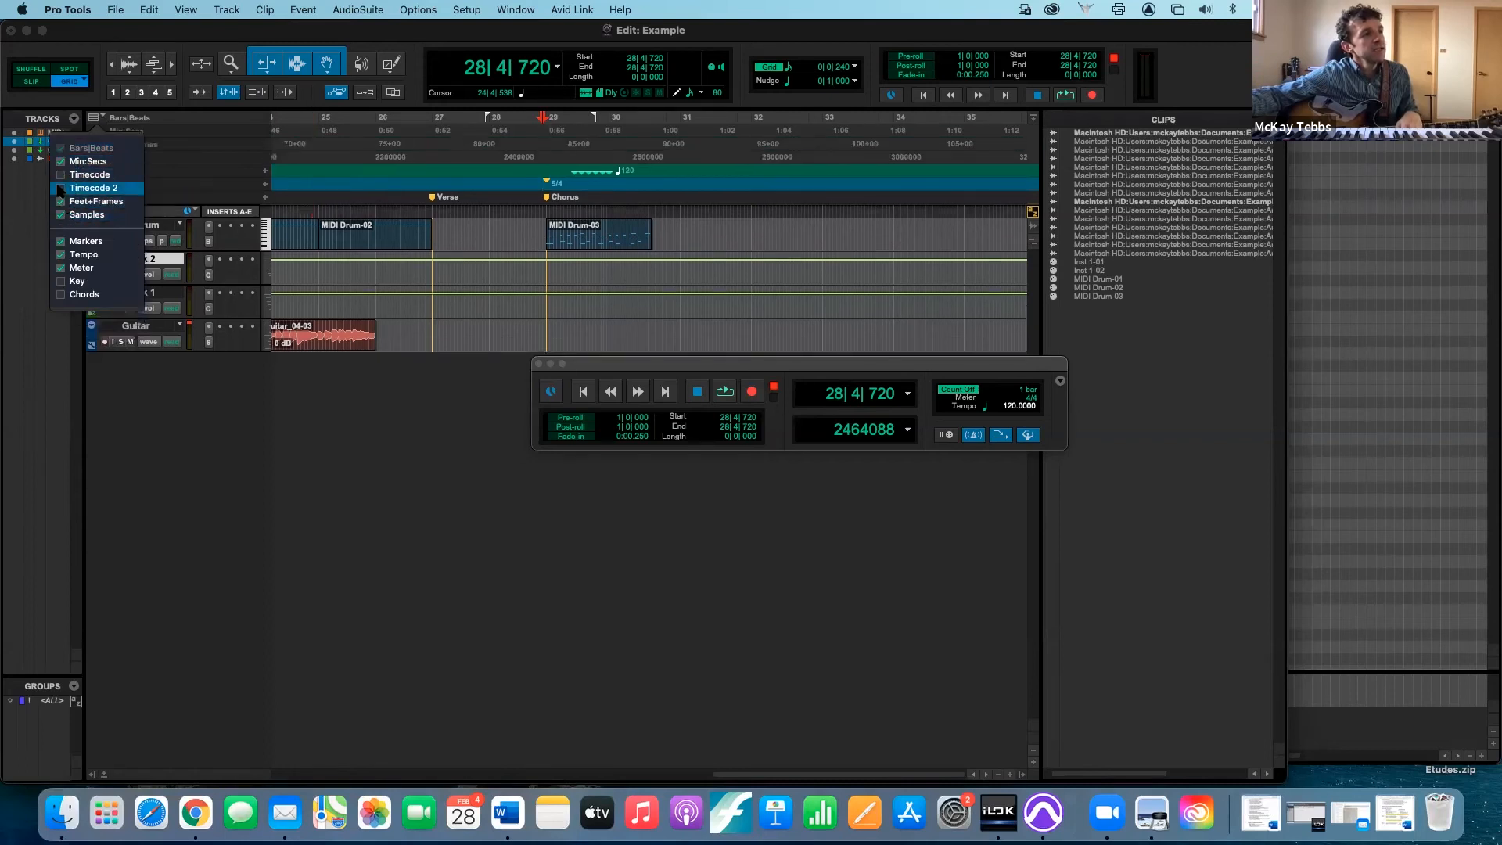
{"action": "left_click", "coordinate": [60, 186]}
{"action": "left_click", "coordinate": [60, 175]}
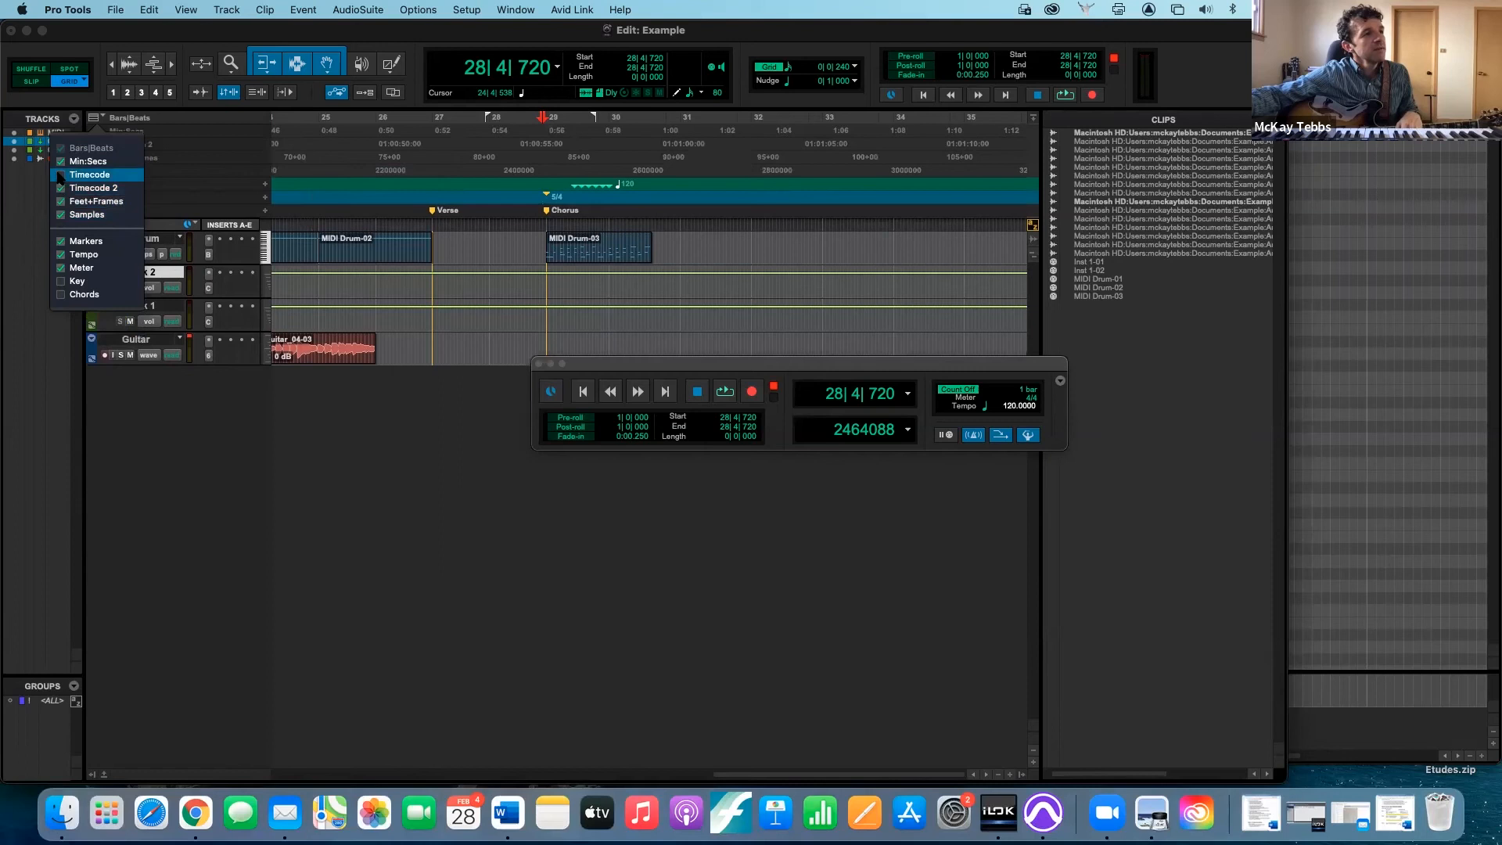
{"action": "left_click", "coordinate": [64, 283]}
{"action": "left_click", "coordinate": [63, 295]}
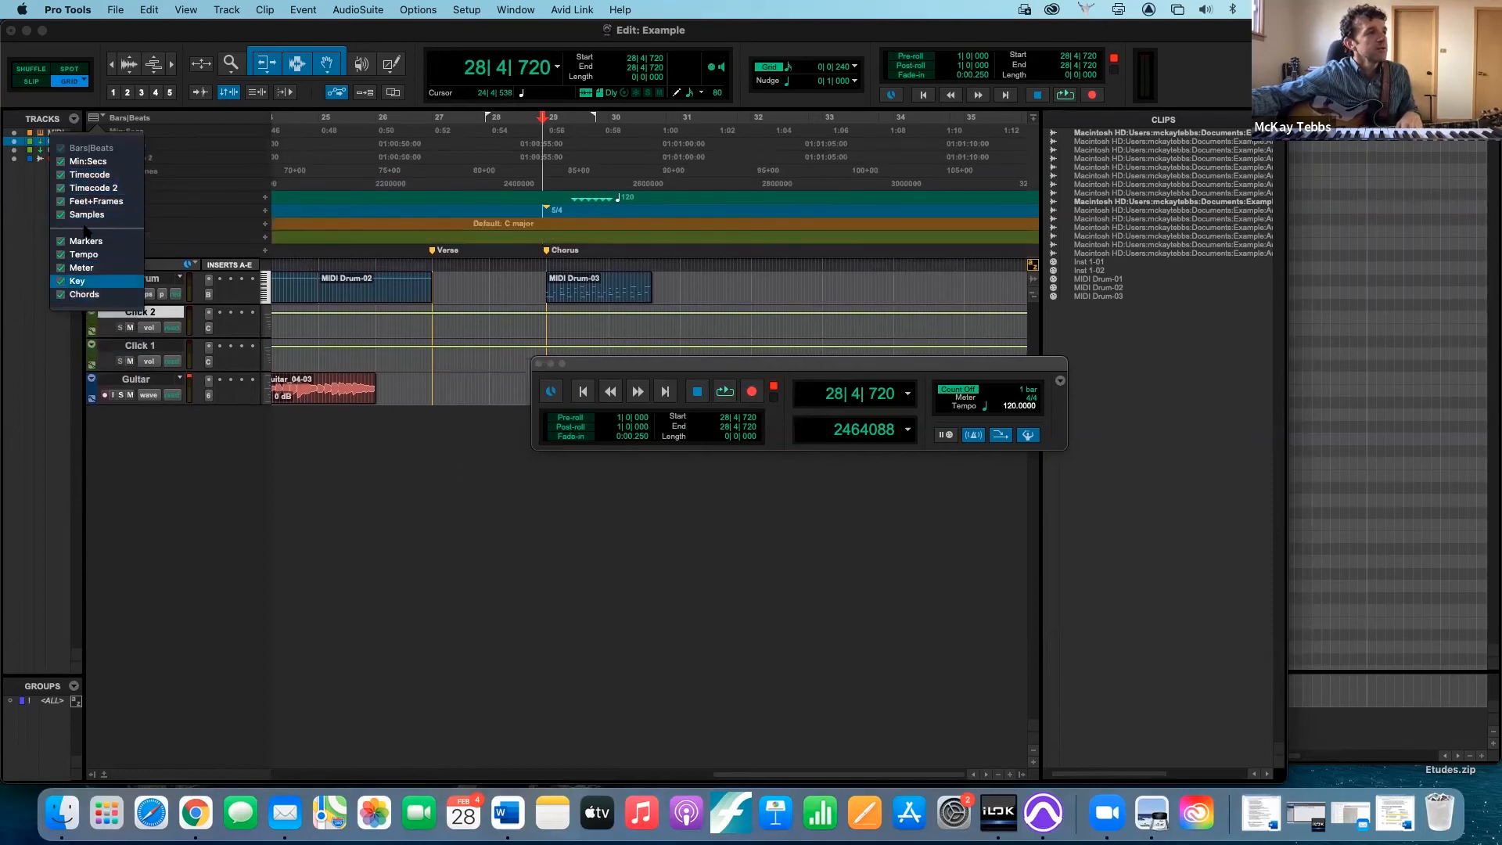
{"action": "left_click", "coordinate": [169, 60]}
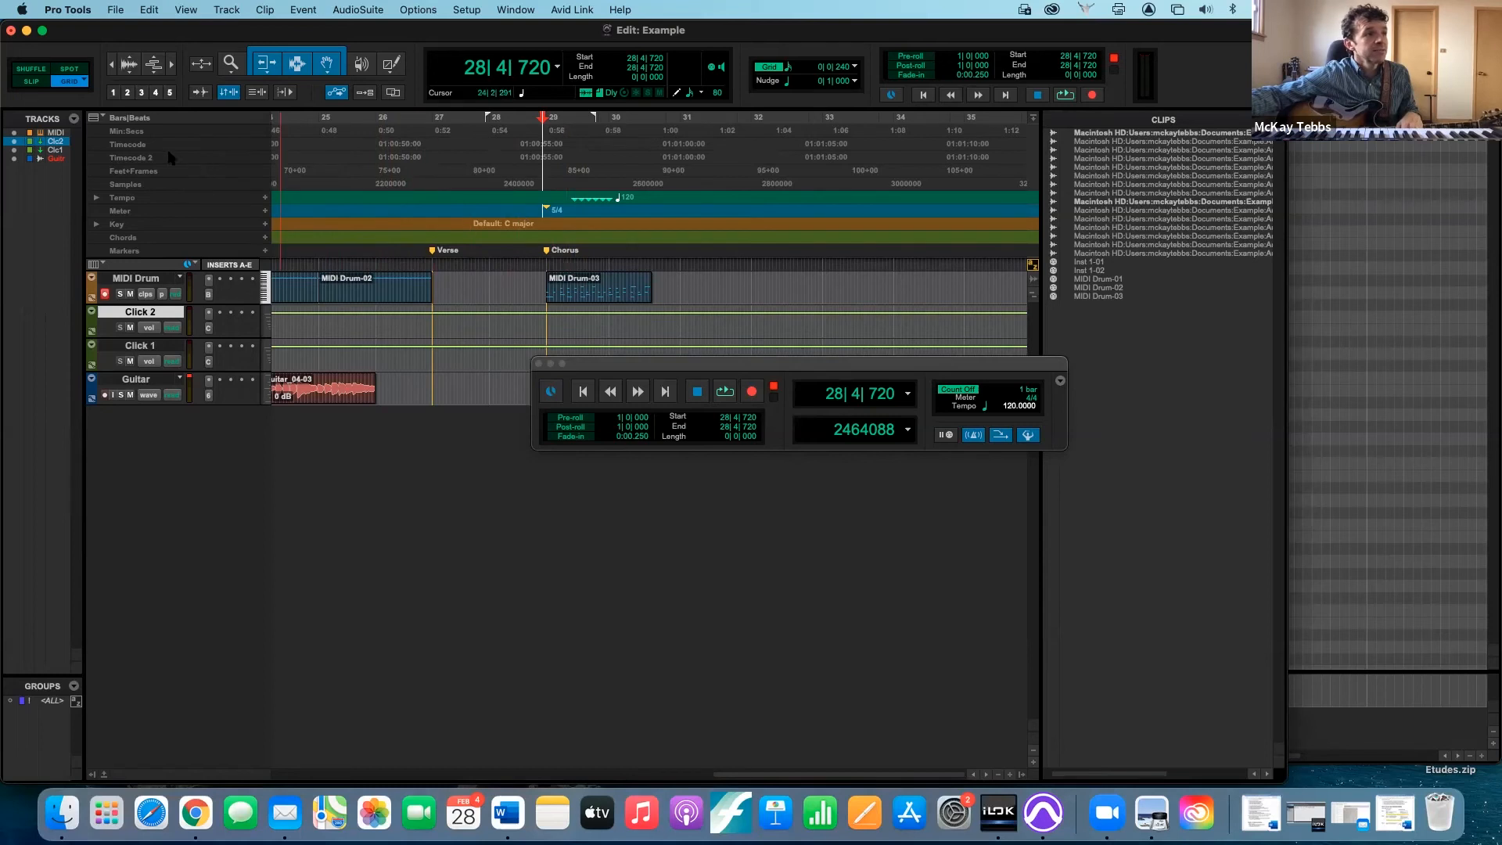
- Hide the Timecode, Timecode 2, Feet+Frames, Samples, Markers, Key, Chords and Meter rulers
{"action": "left_click", "coordinate": [102, 119]}
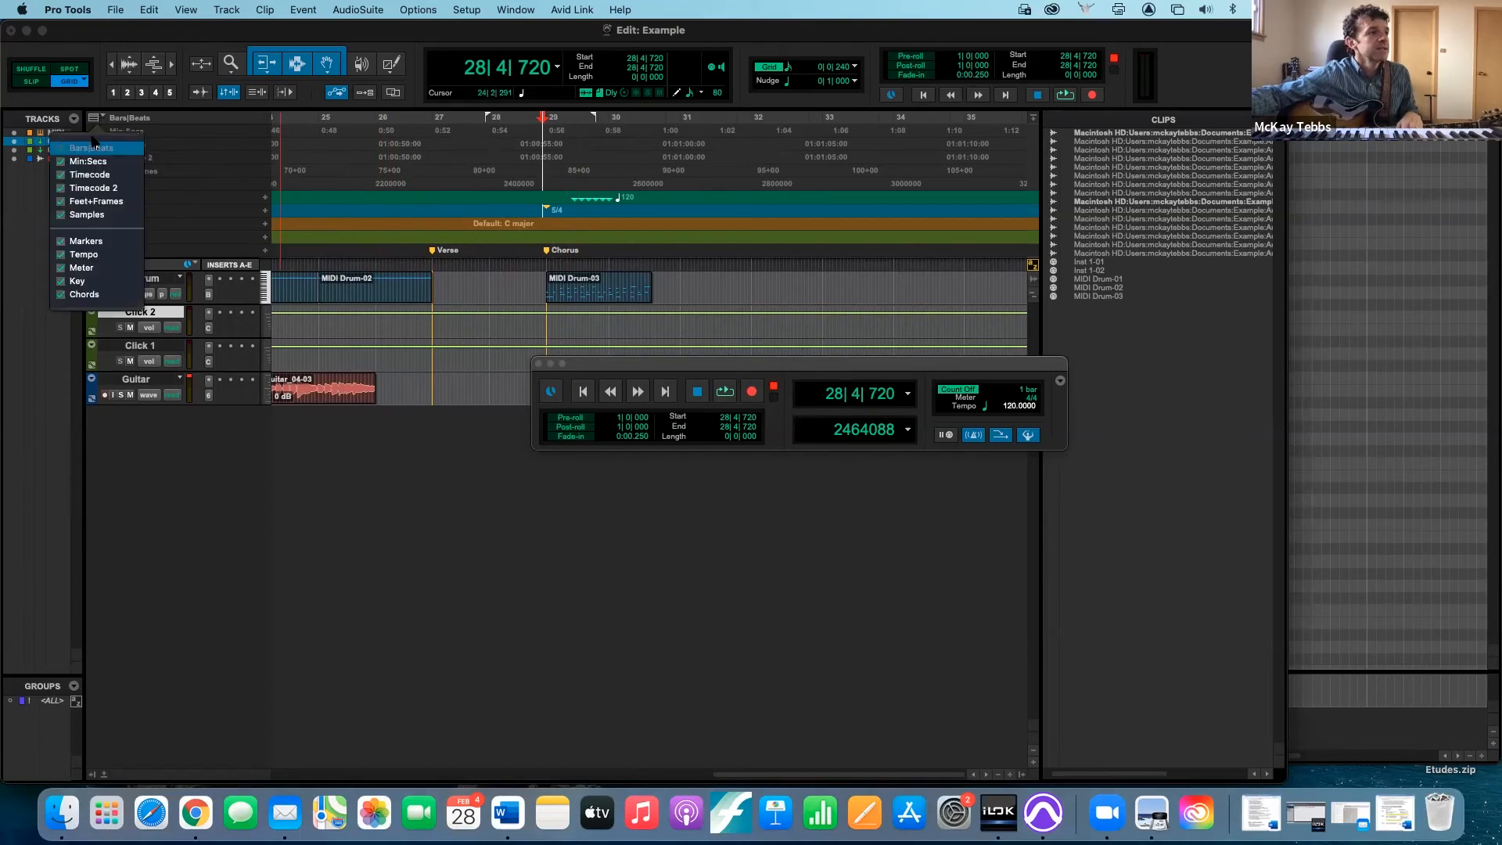
{"action": "left_click", "coordinate": [63, 174]}
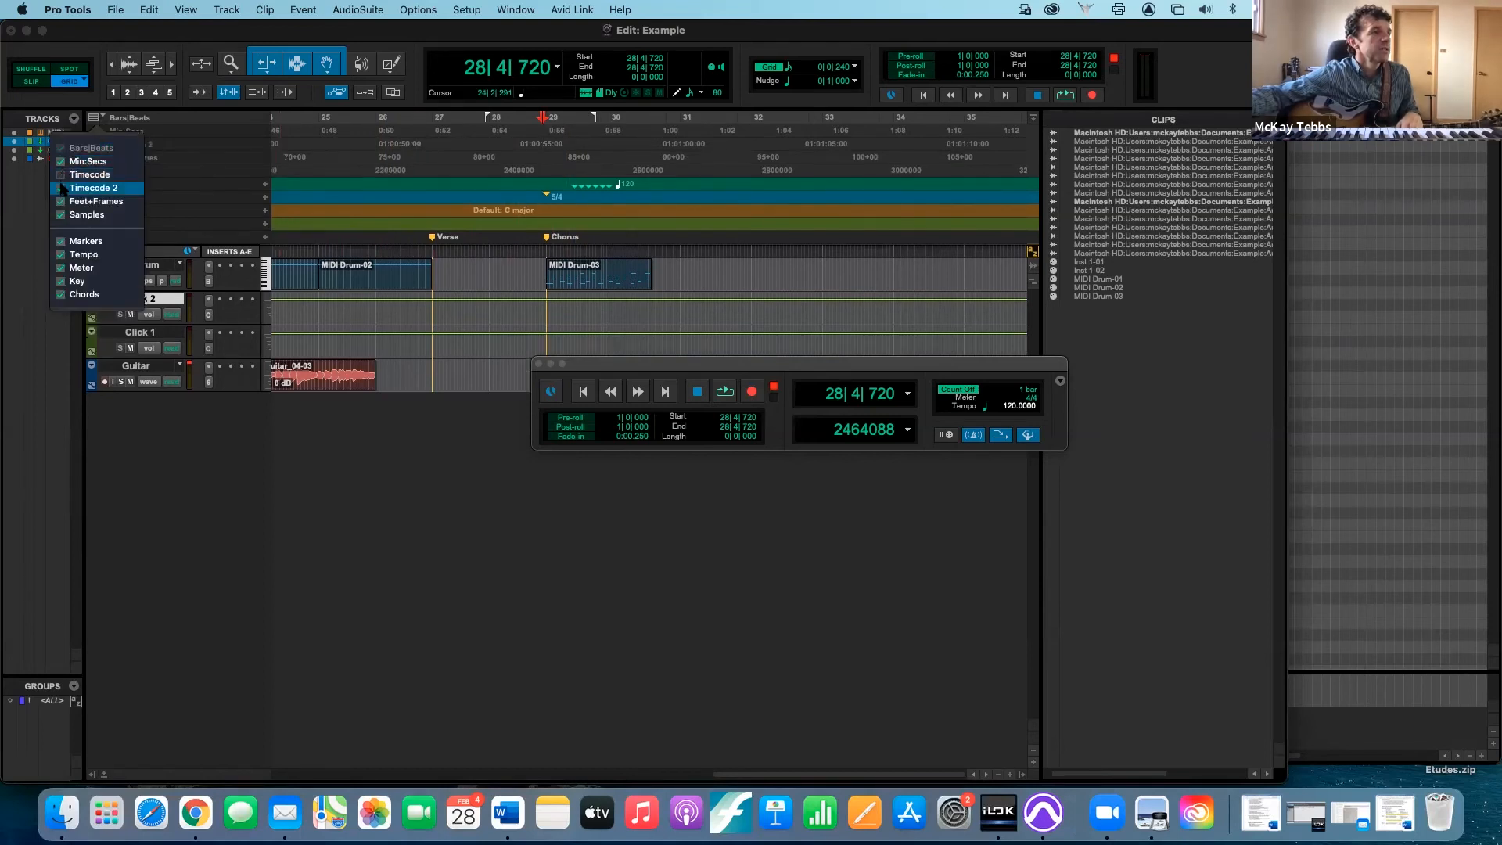
{"action": "left_click", "coordinate": [62, 188]}
{"action": "left_click", "coordinate": [61, 201]}
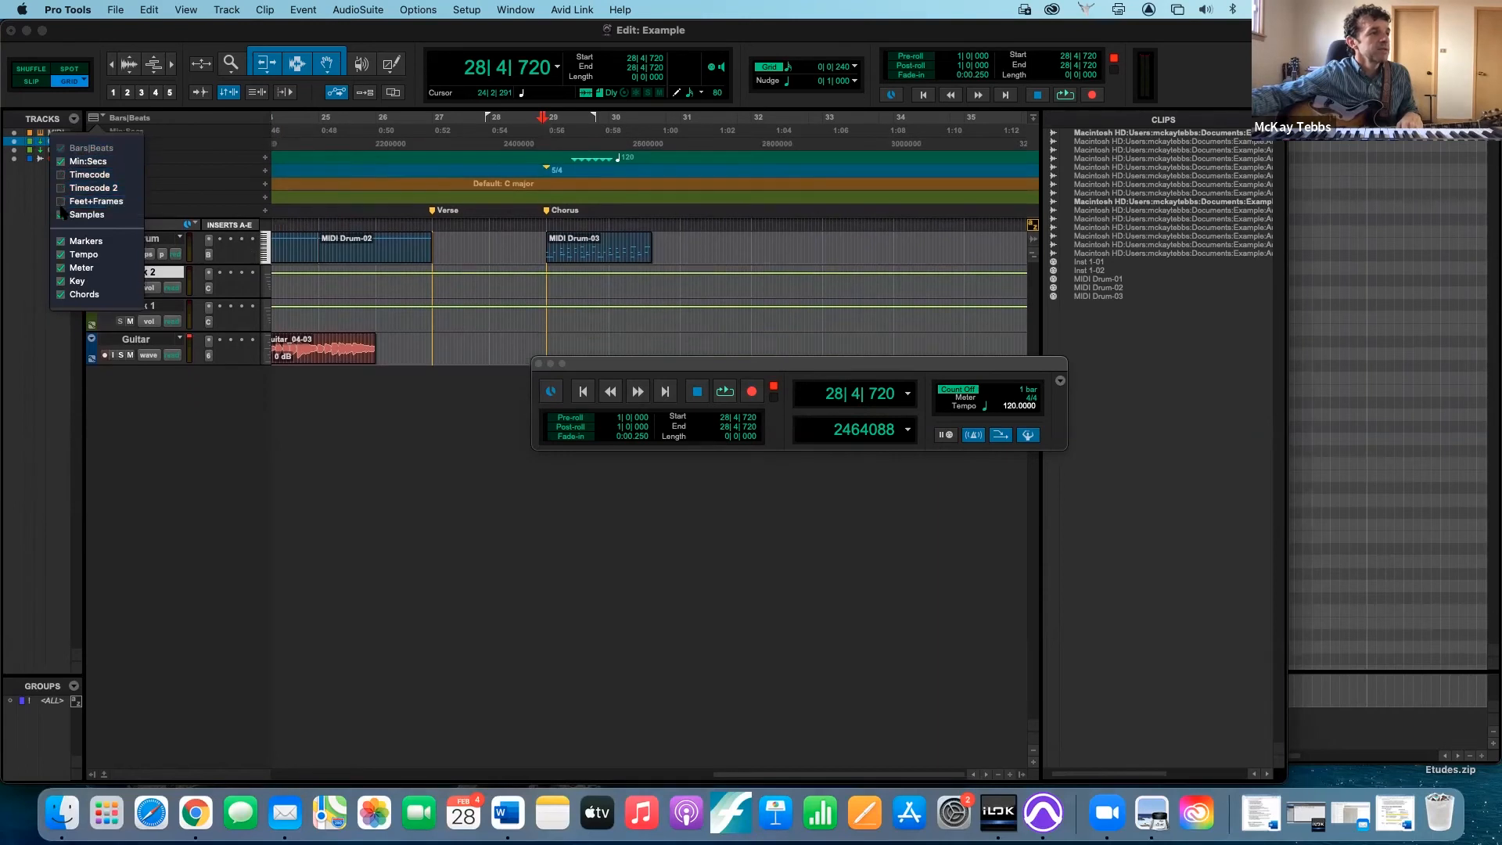
{"action": "left_click", "coordinate": [61, 214]}
{"action": "left_click", "coordinate": [61, 241]}
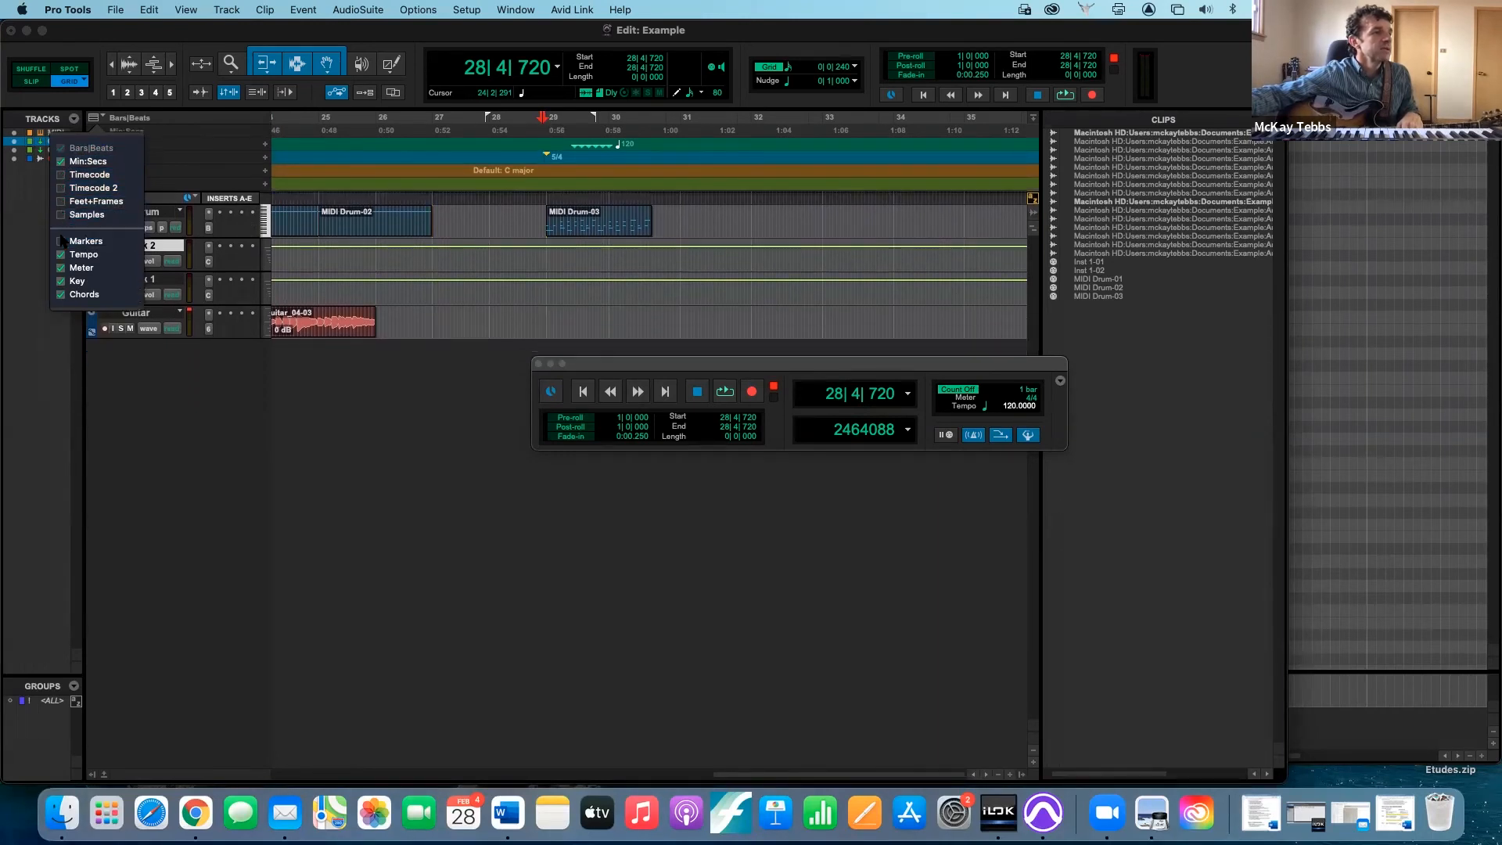
{"action": "left_click", "coordinate": [62, 282]}
{"action": "left_click", "coordinate": [62, 294]}
{"action": "left_click", "coordinate": [61, 268]}
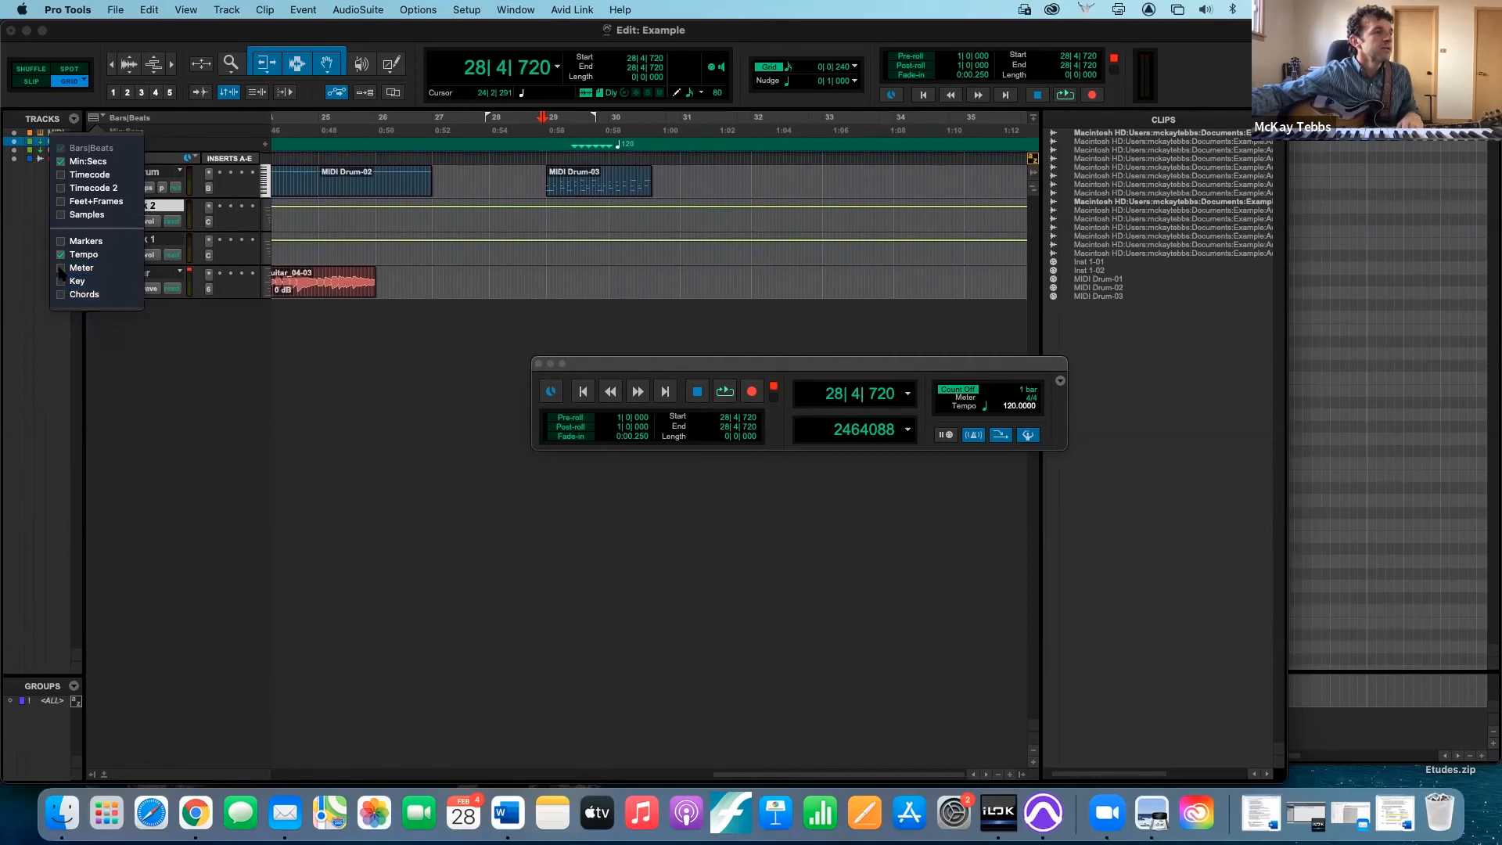
{"action": "left_click", "coordinate": [155, 319]}
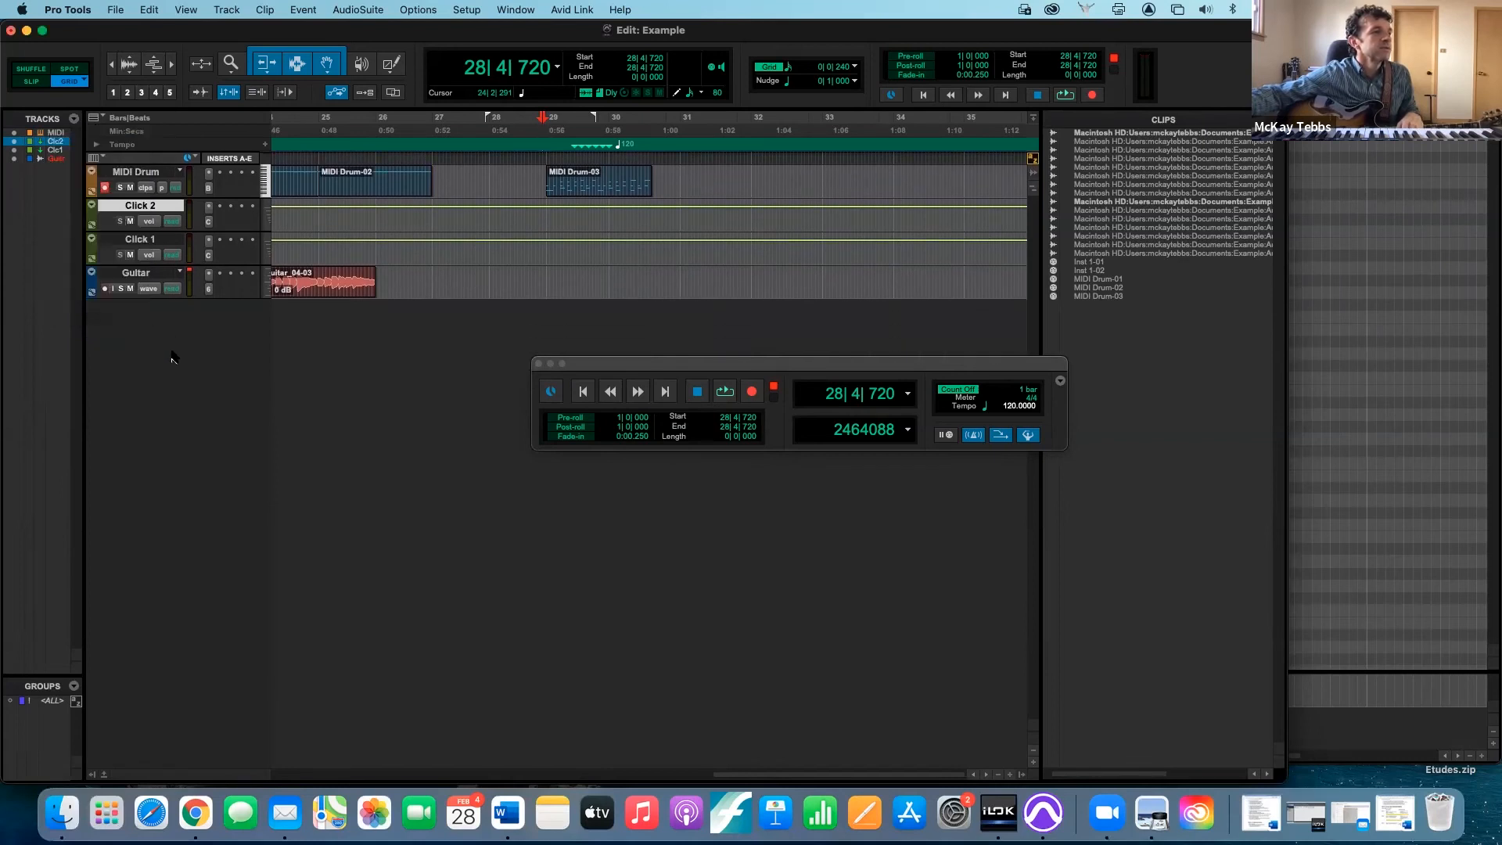